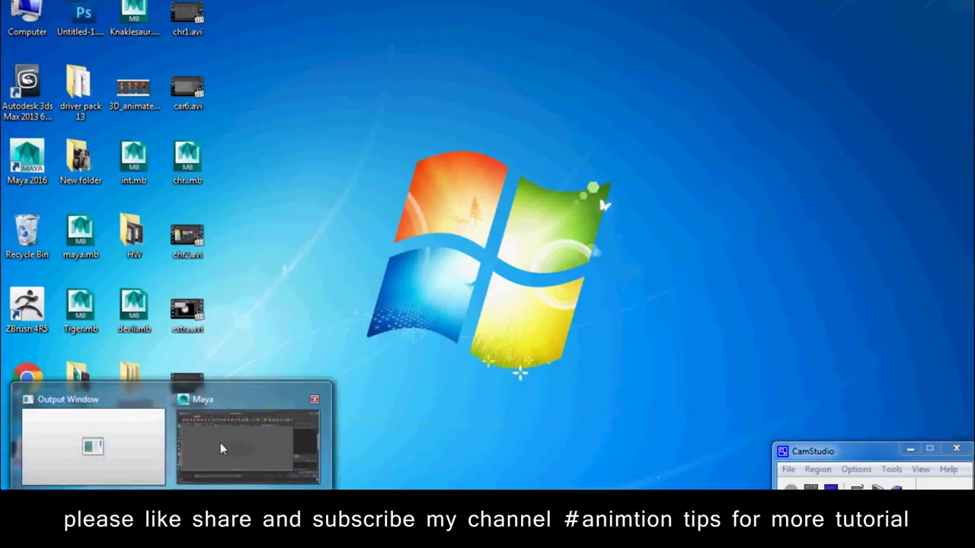
# Bring the Maya window to the front, showing an empty scene with only the ground grid
pyautogui.click(222, 442)
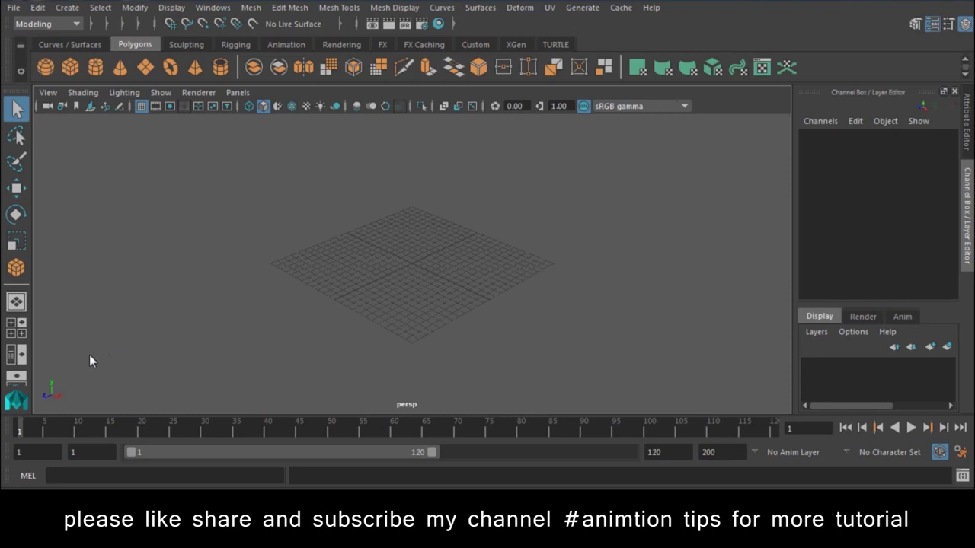
# Drag out a wide, flat polygon box, pCube1, on the grid as the stage base
pyautogui.click(70, 67)
pyautogui.moveTo(420, 206)
pyautogui.mouseDown()
pyautogui.moveTo(426, 264)
pyautogui.moveTo(356, 339)
pyautogui.moveTo(317, 363)
pyautogui.moveTo(337, 229)
pyautogui.mouseUp()
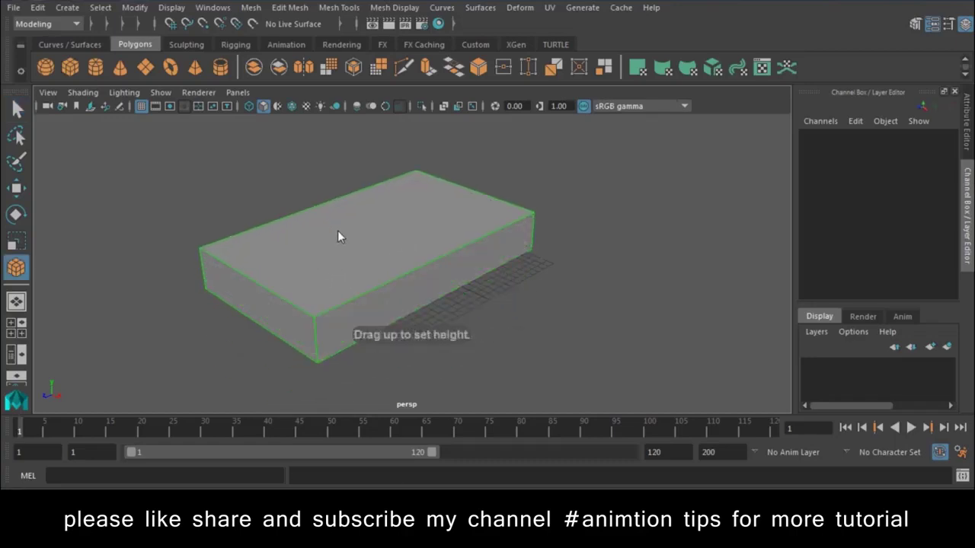
pyautogui.press('w')
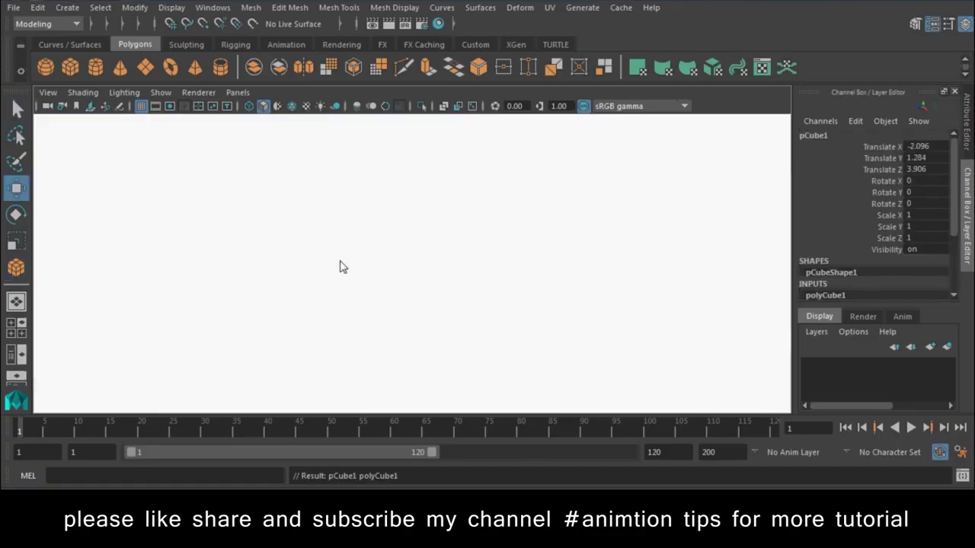
# Return to the perspective view of the box and bring up the Mesh Tools menu
pyautogui.press('space')
pyautogui.keyDown('alt'); pyautogui.moveTo(342, 270); pyautogui.dragTo(413, 297); pyautogui.keyUp('alt')
pyautogui.press('space')
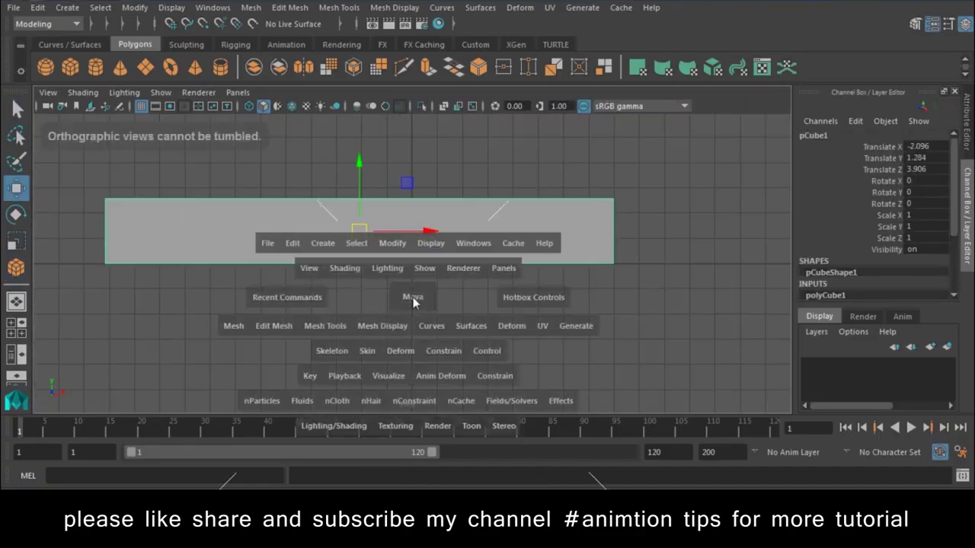
pyautogui.click(413, 297)
pyautogui.click(297, 9)
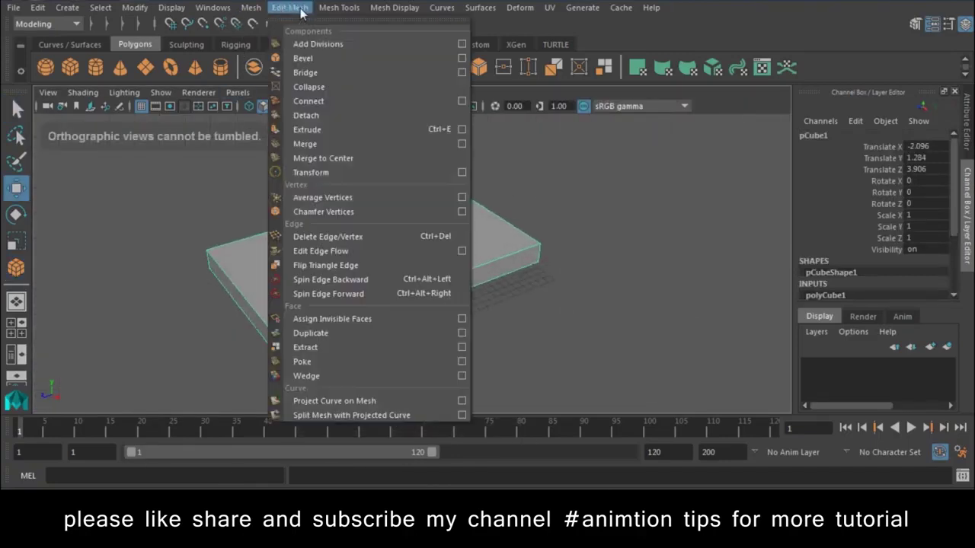
pyautogui.click(339, 7)
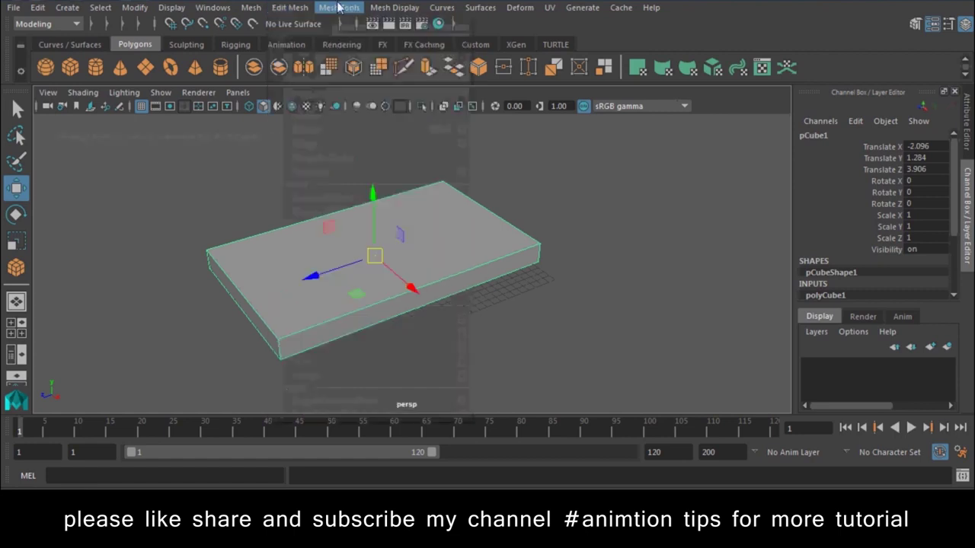
# Insert three horizontal edge loops around the box's thickness
pyautogui.click(363, 115)
pyautogui.keyDown('alt'); pyautogui.moveTo(373, 264); pyautogui.dragTo(426, 363); pyautogui.keyUp('alt')
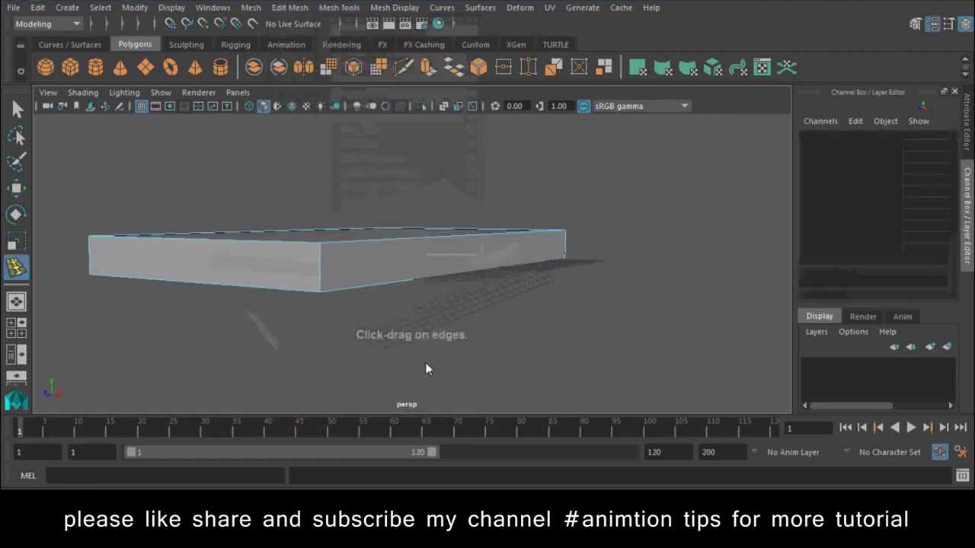
pyautogui.moveTo(322, 268); pyautogui.dragTo(321, 272)
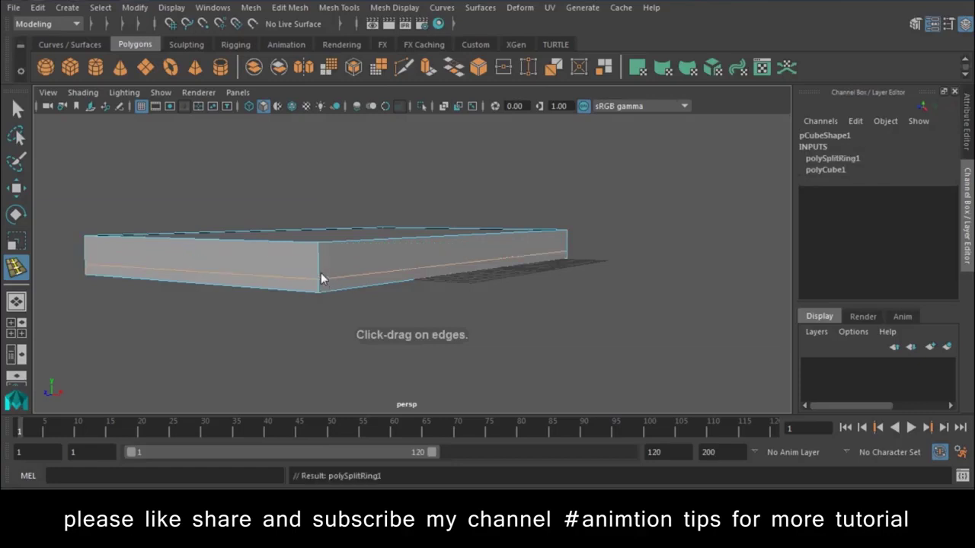
pyautogui.click(319, 266)
pyautogui.click(321, 256)
# Add edge loops near the left and right ends and across the box top
pyautogui.keyDown('alt'); pyautogui.moveTo(322, 253); pyautogui.dragTo(292, 251); pyautogui.keyUp('alt')
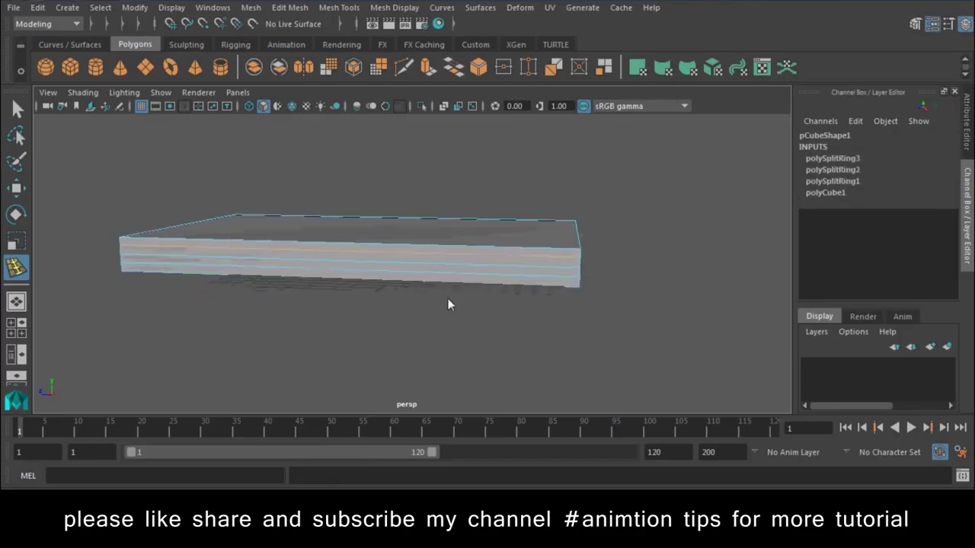
pyautogui.click(218, 249)
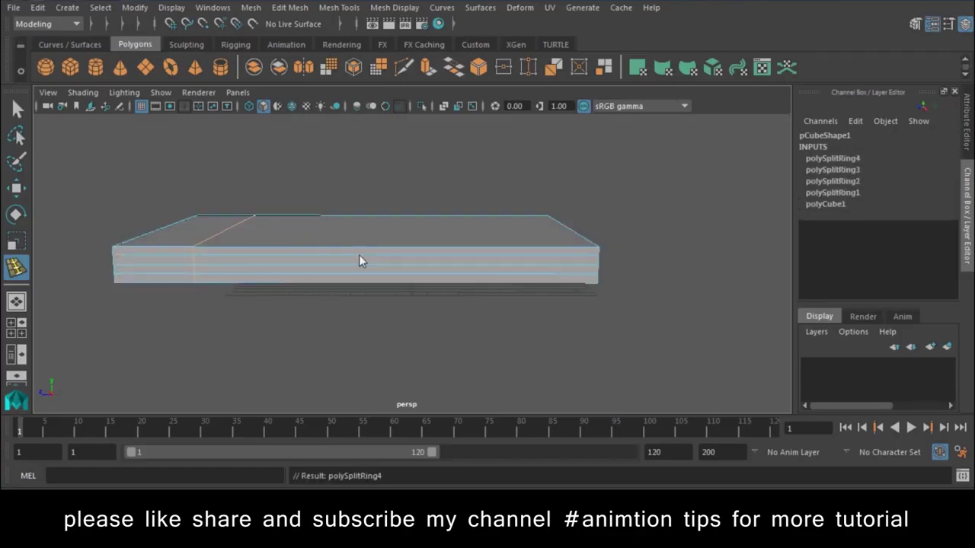
pyautogui.click(529, 250)
pyautogui.moveTo(526, 253)
pyautogui.keyDown('alt'); pyautogui.mouseDown()
pyautogui.moveTo(495, 270)
pyautogui.moveTo(334, 301)
pyautogui.mouseUp(); pyautogui.keyUp('alt')
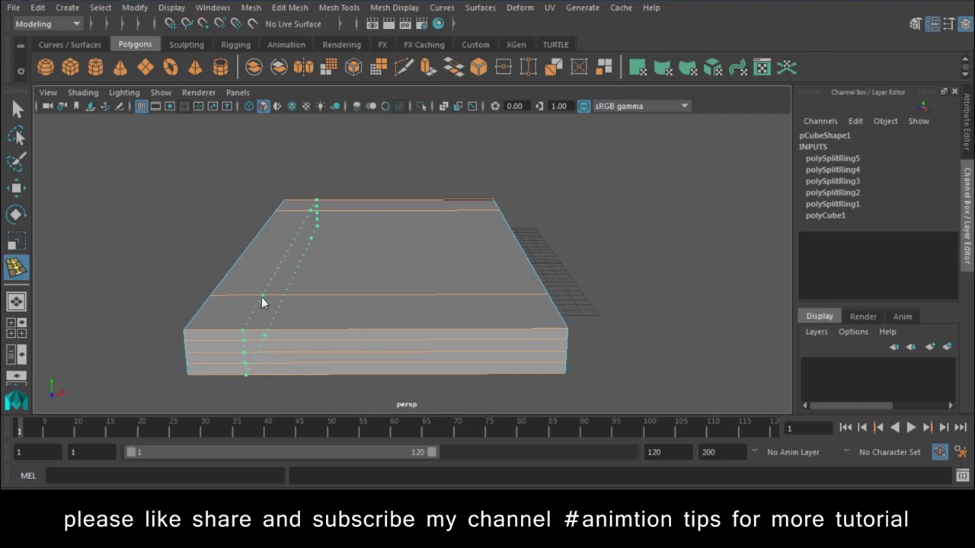
pyautogui.click(226, 305)
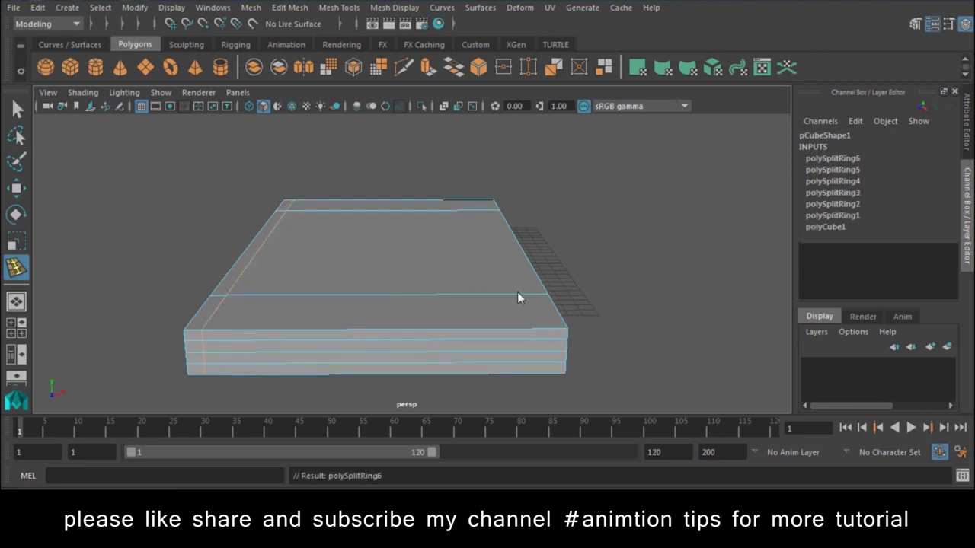
# Add the last edge loop near the right end, then select the top, left and back border strip faces
pyautogui.click(461, 301)
pyautogui.press('w')
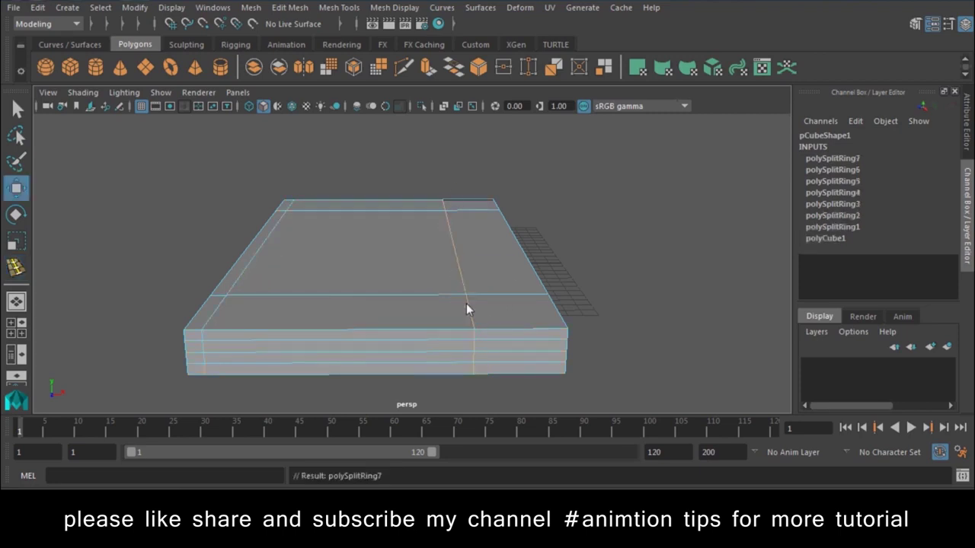
pyautogui.moveTo(495, 125); pyautogui.dragTo(495, 182, button='right')
pyautogui.click(409, 313)
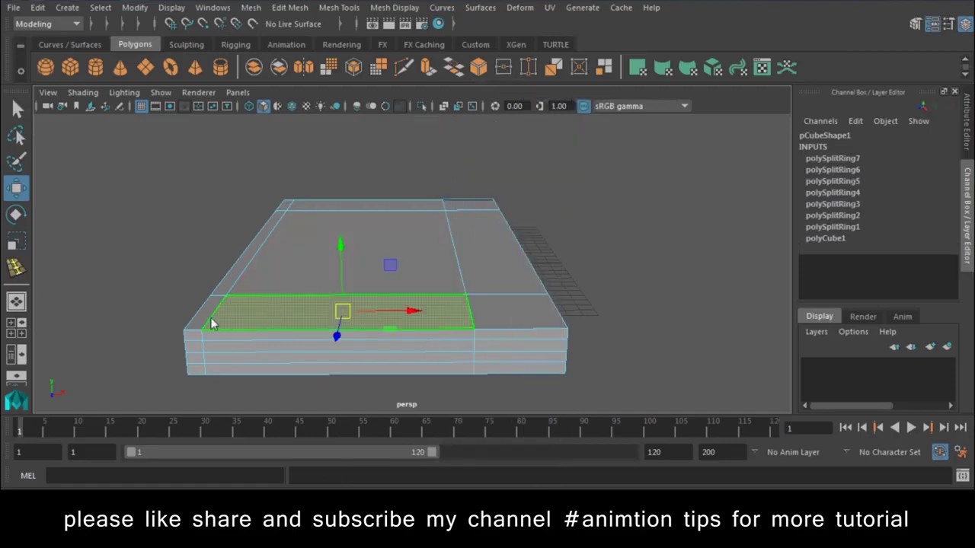
pyautogui.keyDown('shift'); pyautogui.click(231, 283); pyautogui.keyUp('shift')
pyautogui.keyDown('shift'); pyautogui.click(348, 206); pyautogui.keyUp('shift')
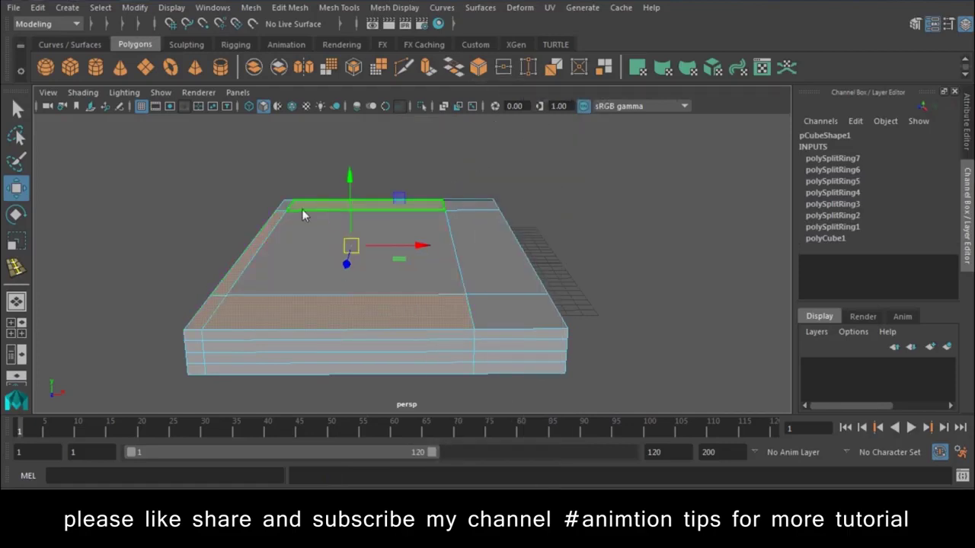
# Extrude the selected strips and pull them up along Y into tall walls
pyautogui.keyDown('alt'); pyautogui.moveTo(288, 203); pyautogui.dragTo(420, 269); pyautogui.keyUp('alt')
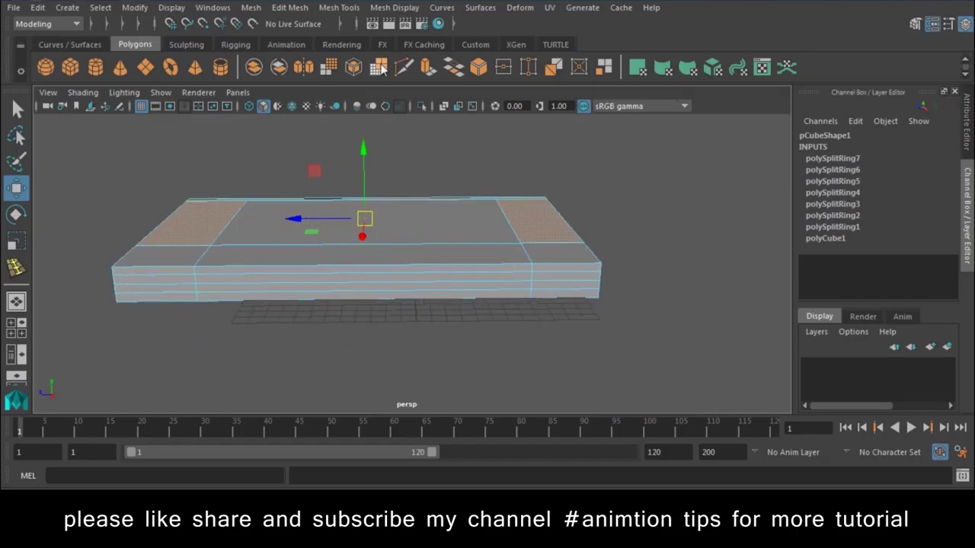
pyautogui.click(427, 69)
pyautogui.keyDown('alt'); pyautogui.moveTo(436, 313); pyautogui.dragTo(234, 255); pyautogui.keyUp('alt')
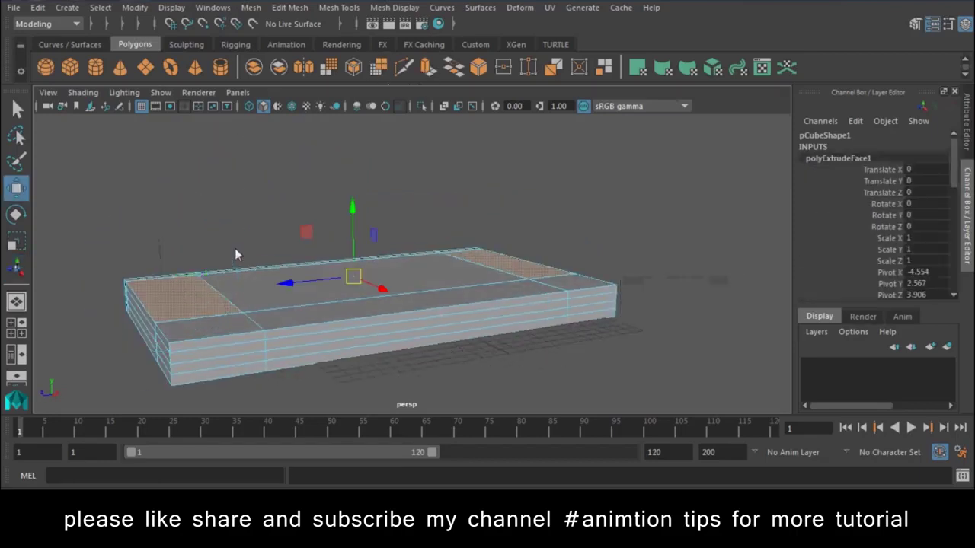
pyautogui.moveTo(364, 223)
pyautogui.mouseDown()
pyautogui.moveTo(397, 91)
pyautogui.moveTo(457, 47)
pyautogui.mouseUp()
# Extrude the wall-top faces a second time to raise them higher
pyautogui.moveTo(435, 196)
pyautogui.keyDown('alt'); pyautogui.mouseDown()
pyautogui.moveTo(514, 342)
pyautogui.moveTo(444, 296)
pyautogui.moveTo(474, 267)
pyautogui.moveTo(706, 337)
pyautogui.moveTo(458, 86)
pyautogui.mouseUp(); pyautogui.keyUp('alt')
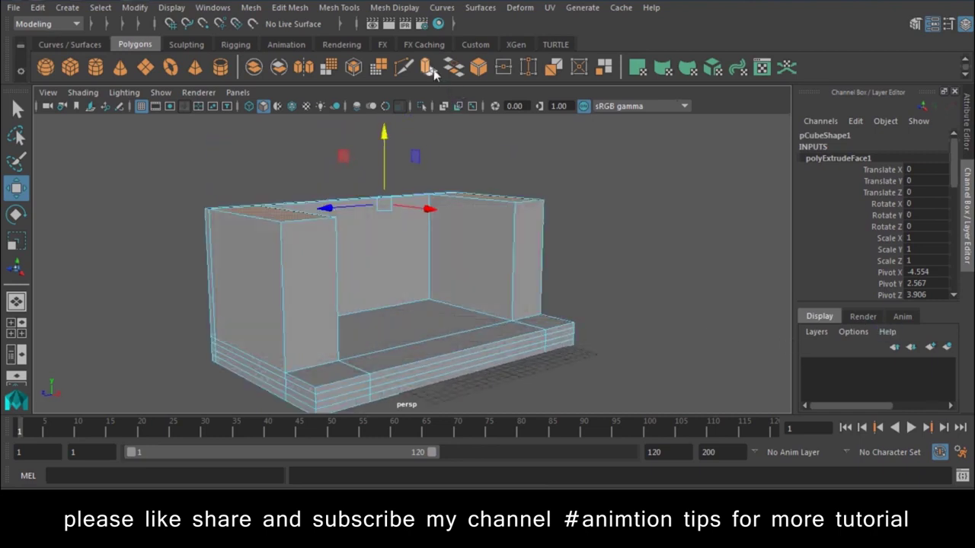
pyautogui.click(426, 68)
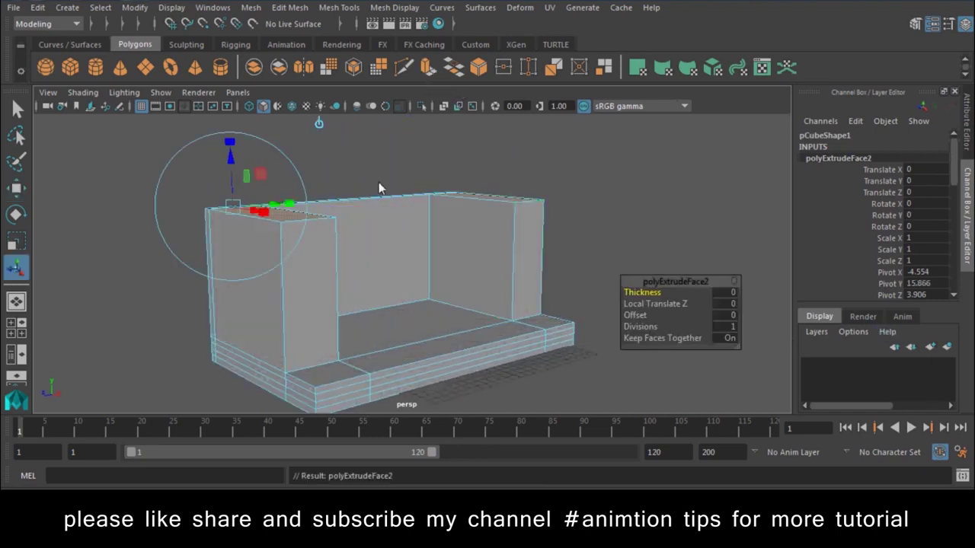
pyautogui.click(460, 194)
pyautogui.moveTo(432, 230)
pyautogui.keyDown('alt'); pyautogui.mouseDown()
pyautogui.moveTo(304, 225)
pyautogui.moveTo(466, 187)
pyautogui.mouseUp(); pyautogui.keyUp('alt')
# Bridge the two wall tops into one overhead beam with polyBridgeEdge1 Divisions set to 0
pyautogui.click(464, 183)
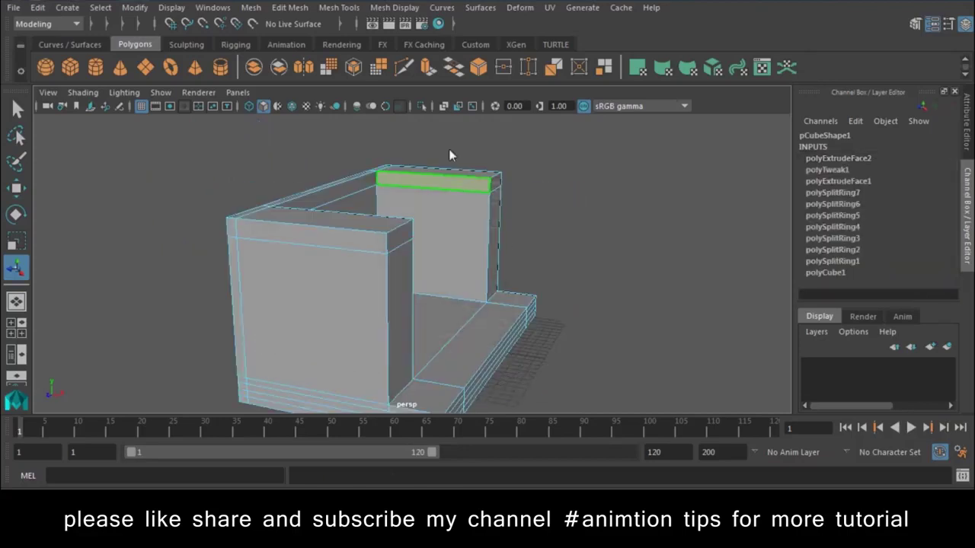
pyautogui.click(456, 72)
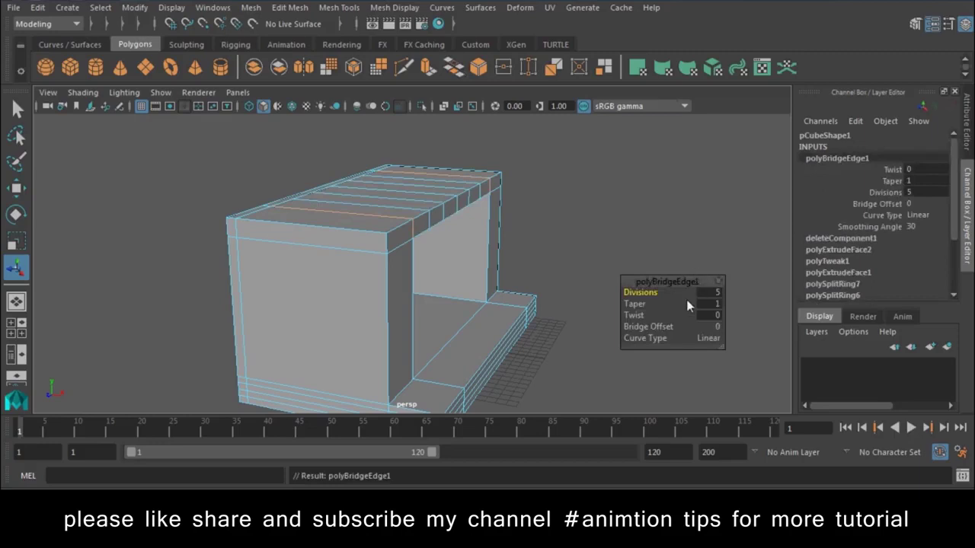
pyautogui.moveTo(664, 300); pyautogui.dragTo(134, 316)
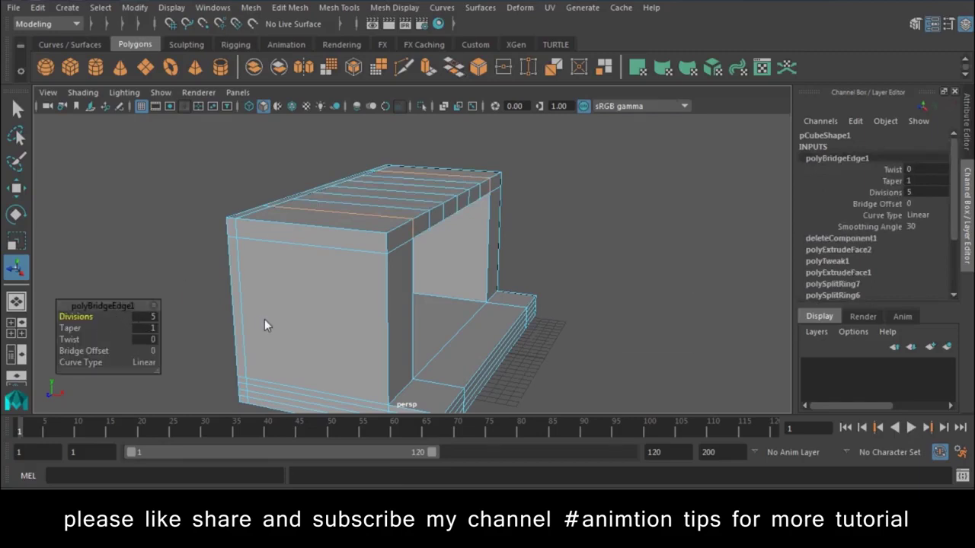
pyautogui.moveTo(71, 318); pyautogui.dragTo(30, 322)
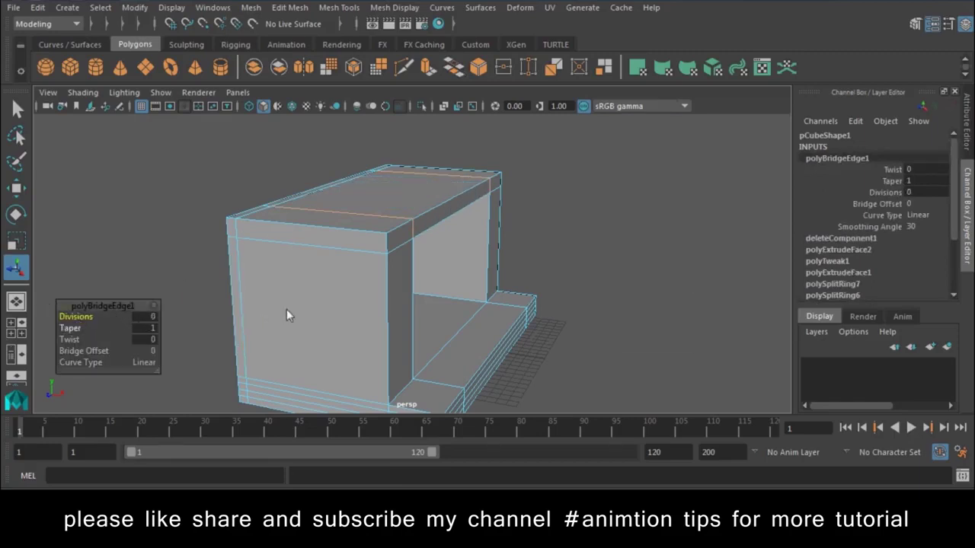
pyautogui.click(607, 278)
pyautogui.scroll(3, 500, 182)
pyautogui.scroll(3, 431, 223)
# Select the front corner faces of the base and extrude them outward as the first step
pyautogui.scroll(2, 411, 232)
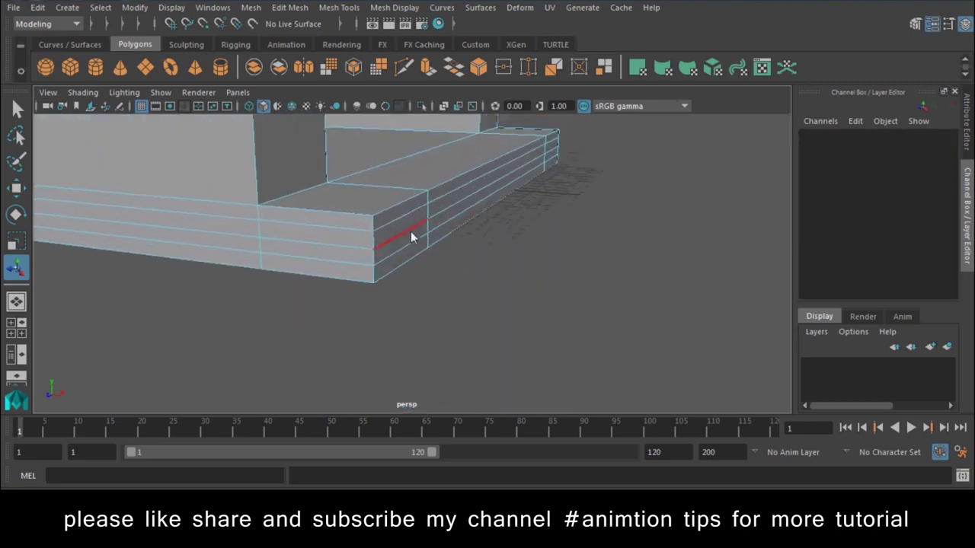
pyautogui.click(409, 230)
pyautogui.moveTo(408, 225); pyautogui.dragTo(411, 162, button='right')
pyautogui.click(404, 236)
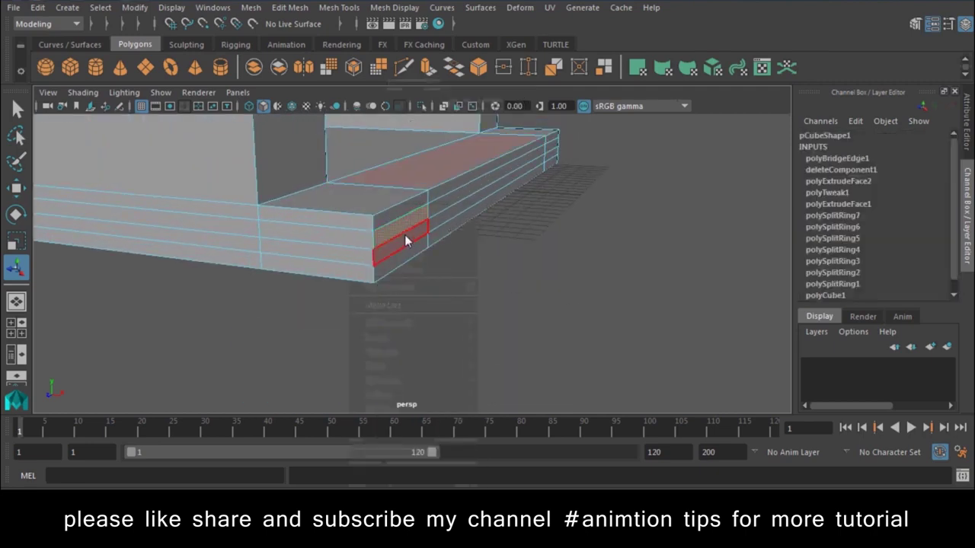
pyautogui.keyDown('alt'); pyautogui.moveTo(404, 234); pyautogui.dragTo(515, 333); pyautogui.keyUp('alt')
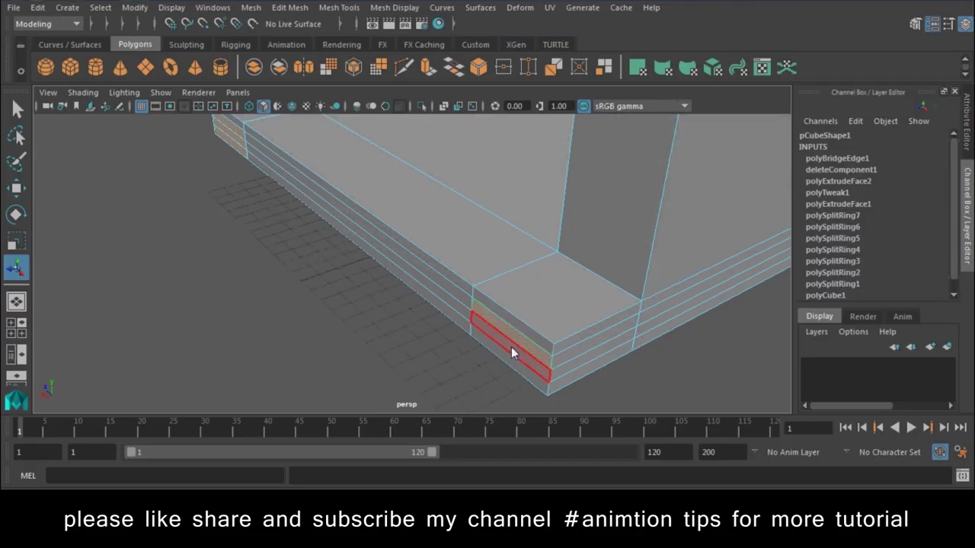
pyautogui.keyDown('shift'); pyautogui.click(511, 349); pyautogui.keyUp('shift')
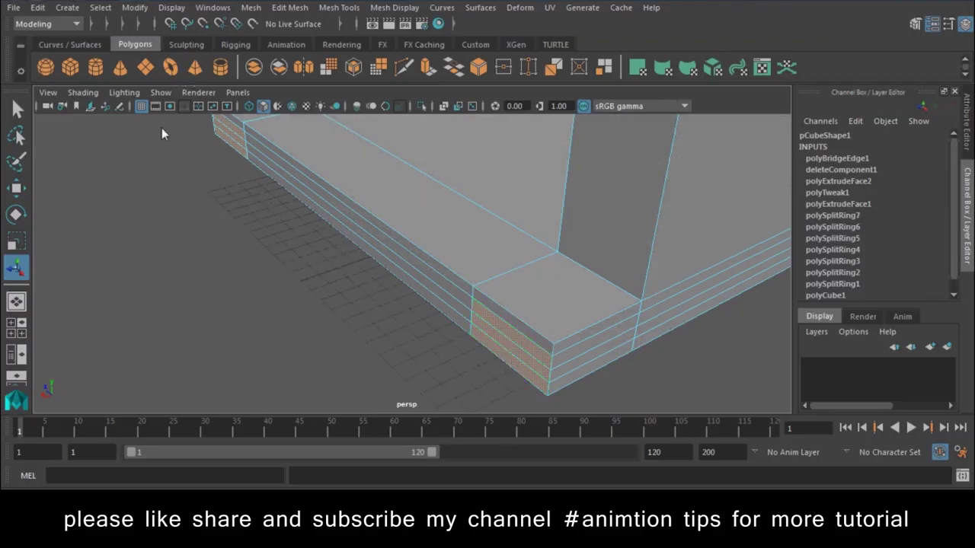
pyautogui.click(424, 69)
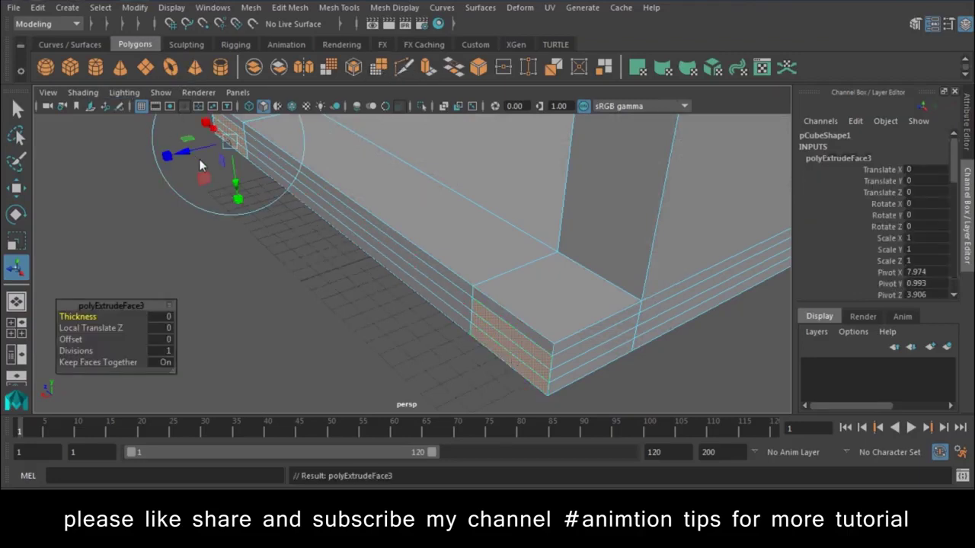
pyautogui.moveTo(202, 166); pyautogui.dragTo(171, 162)
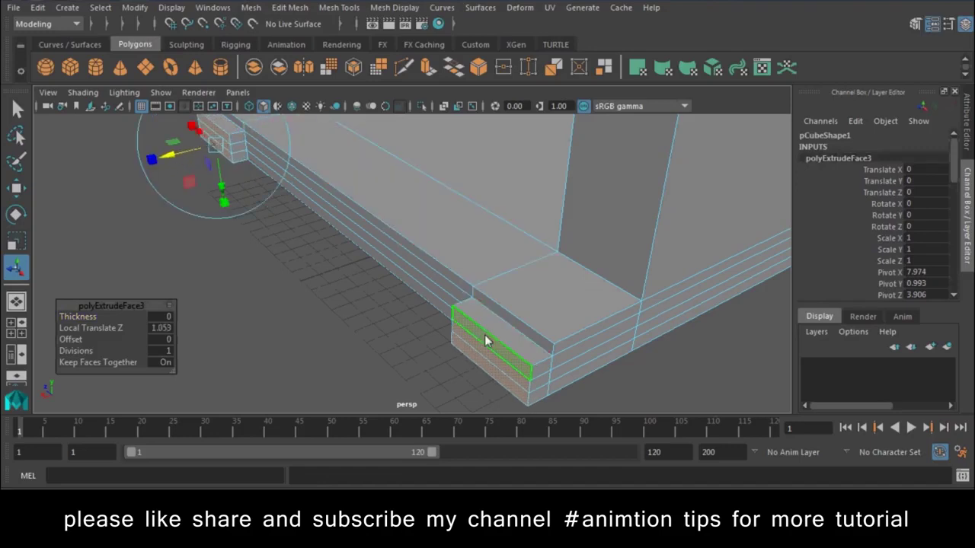
# Extrude the end faces twice more with Ctrl+E, moving each out along X as further steps
pyautogui.hotkey('ctrl', 'e')
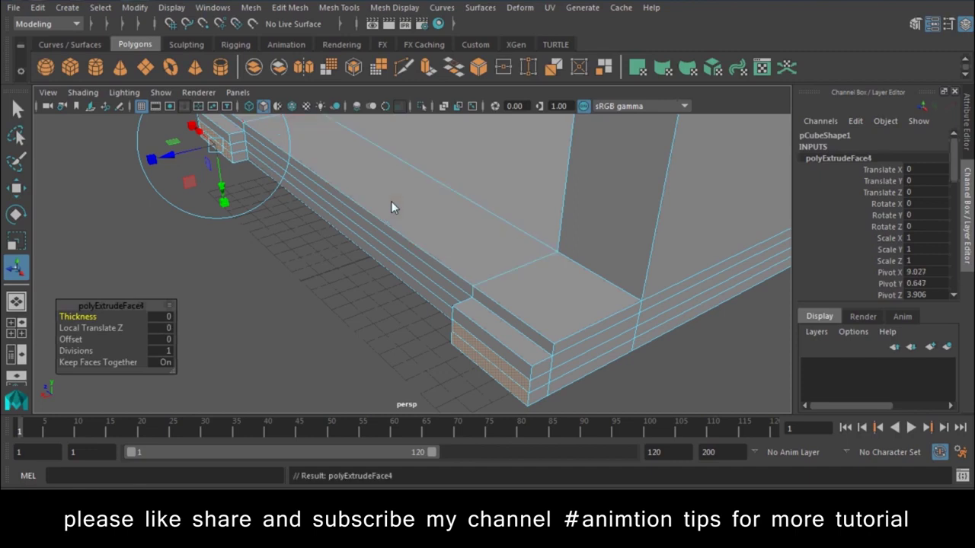
pyautogui.press('w')
pyautogui.moveTo(252, 240); pyautogui.dragTo(243, 256)
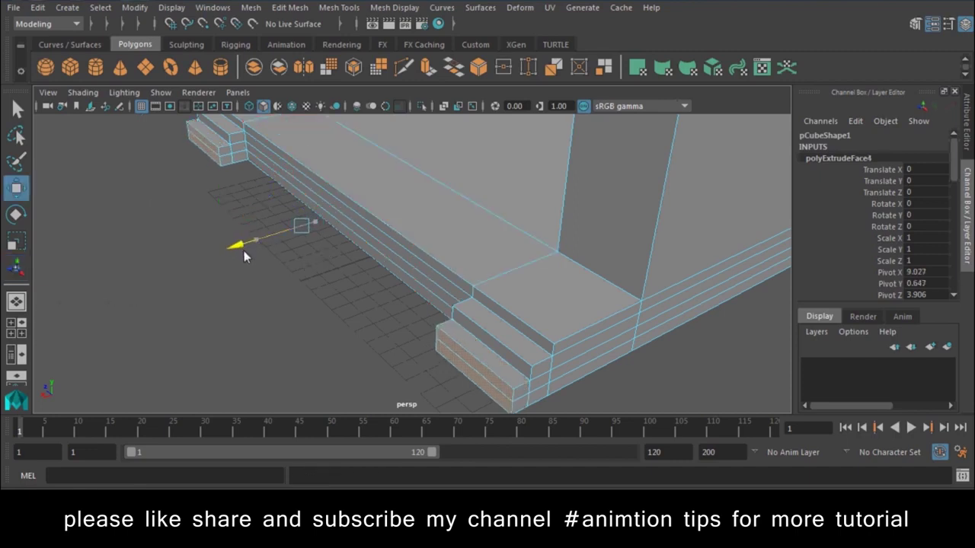
pyautogui.click(211, 153)
pyautogui.hotkey('ctrl', 'e')
pyautogui.press('w')
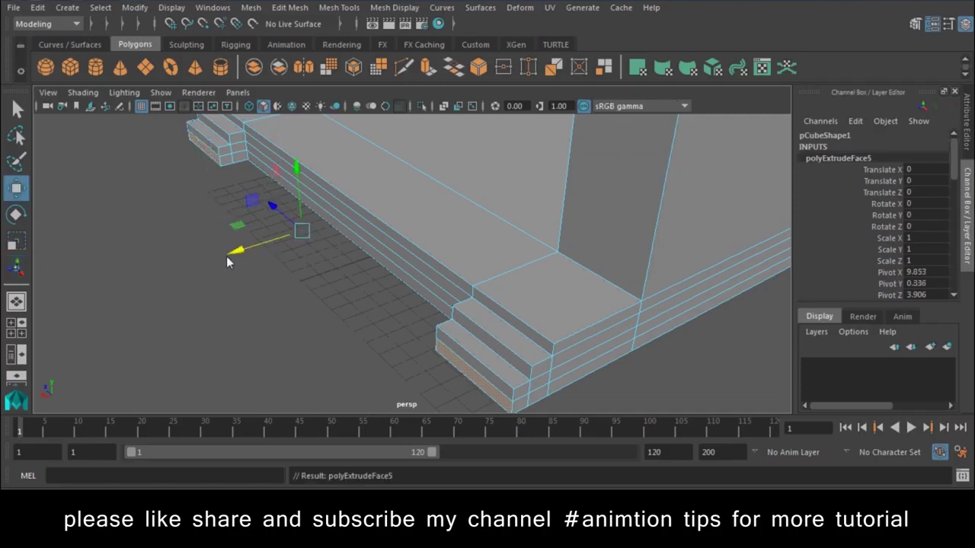
pyautogui.moveTo(209, 302)
pyautogui.keyDown('alt'); pyautogui.mouseDown()
pyautogui.moveTo(394, 285)
pyautogui.moveTo(430, 363)
pyautogui.moveTo(457, 328)
pyautogui.mouseUp(); pyautogui.keyUp('alt')
# Return to object selection and check the stage from the front camera, then back in perspective
pyautogui.moveTo(495, 125); pyautogui.dragTo(507, 207, button='right')
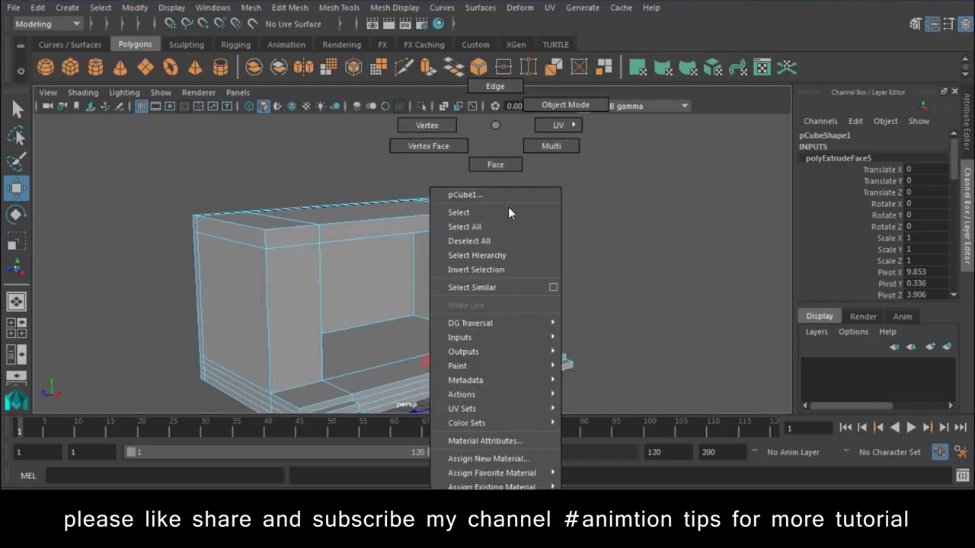
pyautogui.click(569, 107)
pyautogui.moveTo(543, 251)
pyautogui.keyDown('alt'); pyautogui.mouseDown()
pyautogui.moveTo(453, 305)
pyautogui.moveTo(383, 146)
pyautogui.mouseUp(); pyautogui.keyUp('alt')
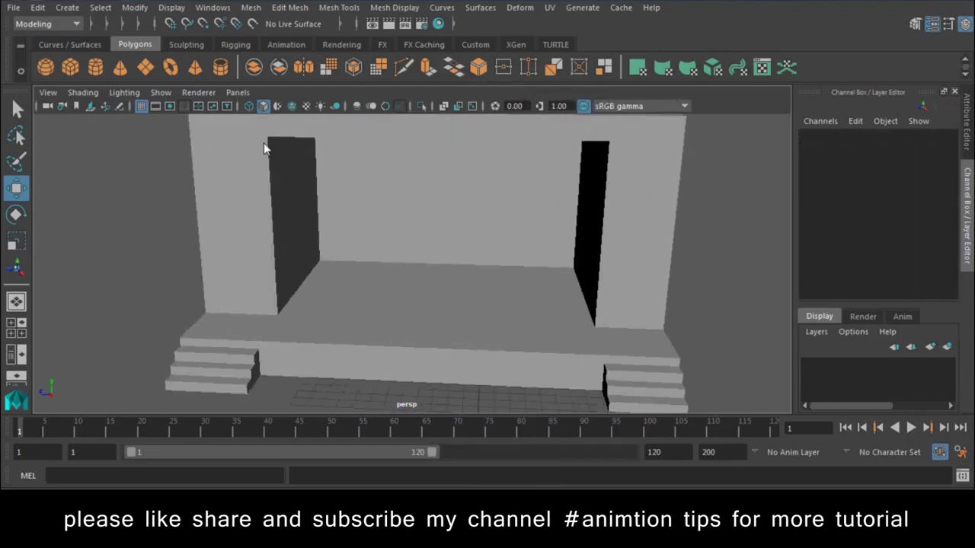
pyautogui.press('space')
pyautogui.moveTo(427, 241)
pyautogui.mouseDown()
pyautogui.moveTo(428, 278)
pyautogui.moveTo(431, 180)
pyautogui.mouseUp()
pyautogui.press('space')
pyautogui.click(428, 241)
pyautogui.click(428, 199)
# Select pCube1 and delete its construction history via Edit > Delete by Type > History
pyautogui.click(431, 180)
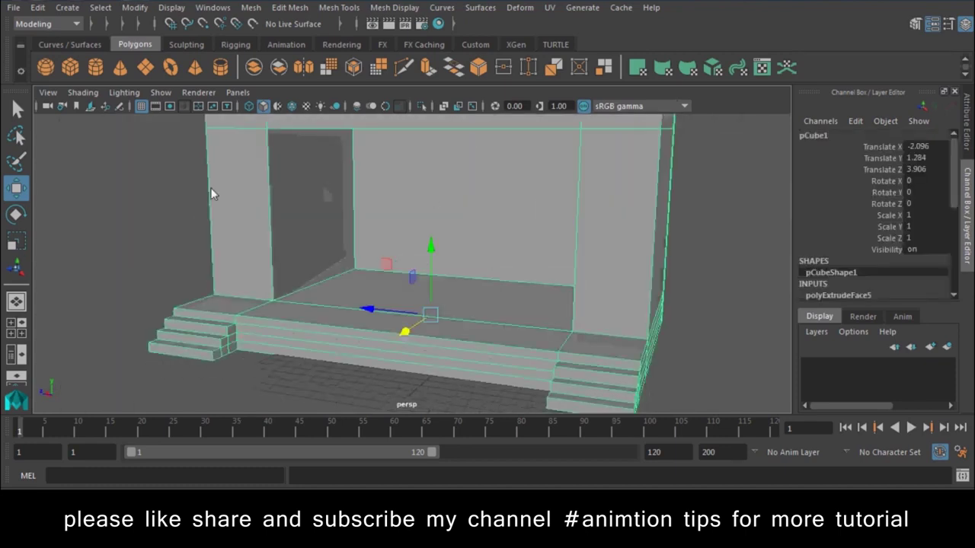
pyautogui.click(13, 7)
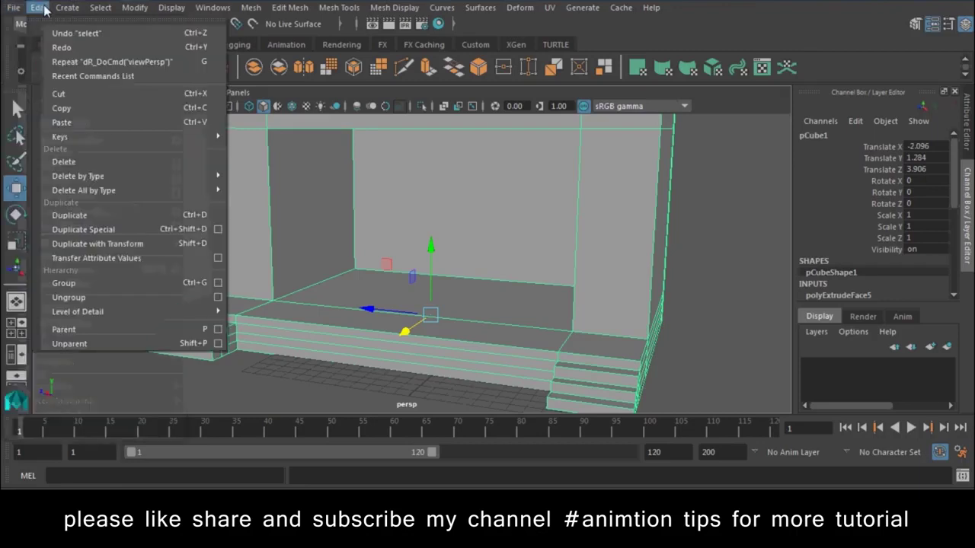
pyautogui.moveTo(77, 176)
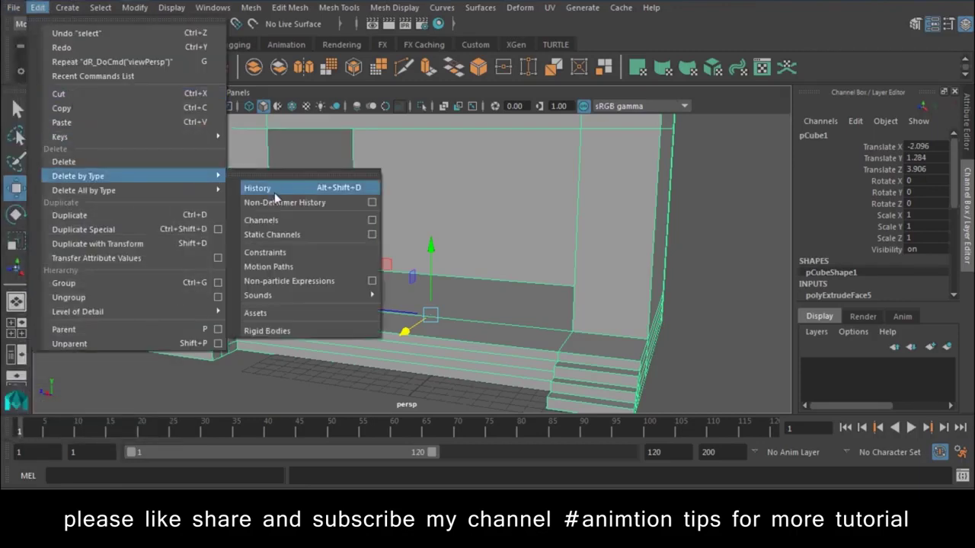
pyautogui.click(274, 191)
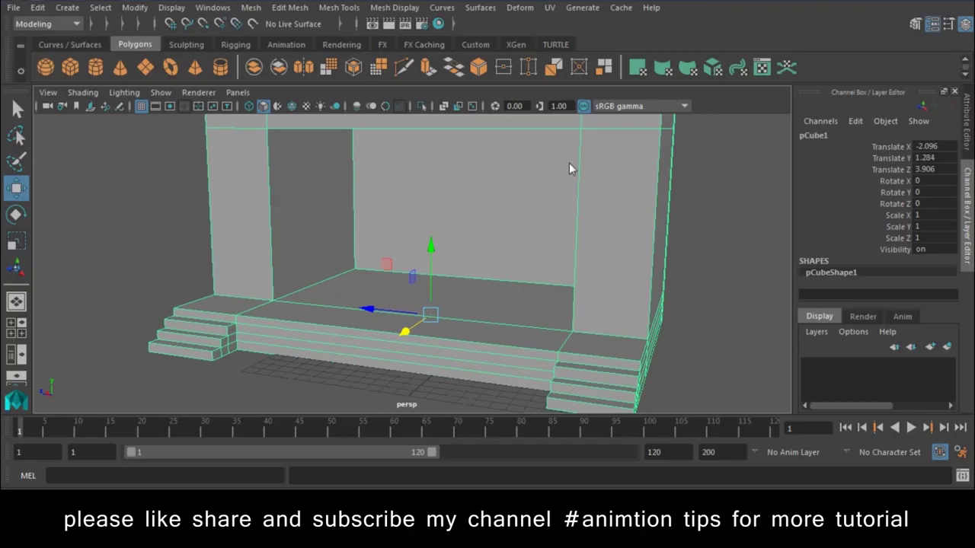
# Assign a new Lambert (lambert2) to the stage floor and set its colour to dark red
pyautogui.moveTo(572, 211)
pyautogui.keyDown('alt'); pyautogui.mouseDown()
pyautogui.moveTo(690, 259)
pyautogui.moveTo(664, 255)
pyautogui.mouseUp(); pyautogui.keyUp('alt')
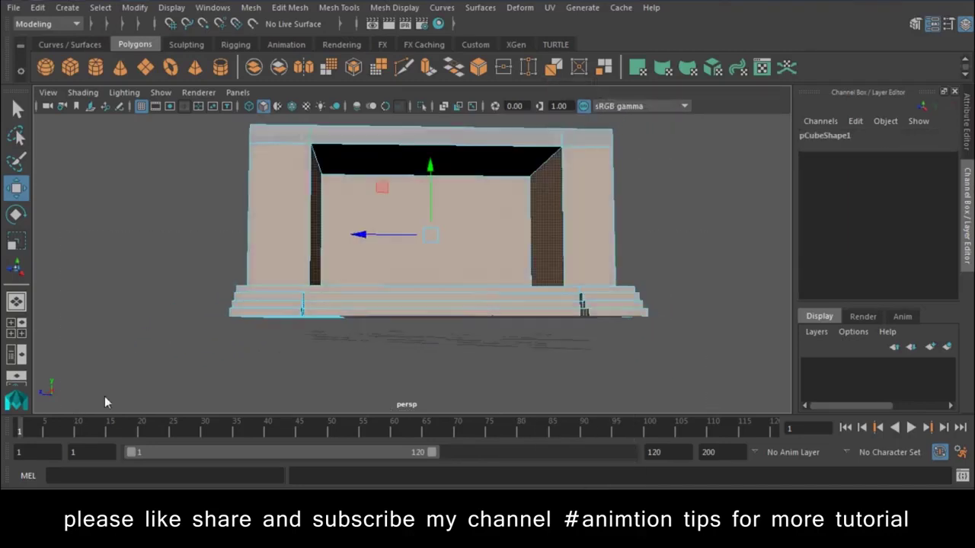
pyautogui.keyDown('alt'); pyautogui.moveTo(252, 235); pyautogui.dragTo(367, 309); pyautogui.keyUp('alt')
pyautogui.click(519, 257)
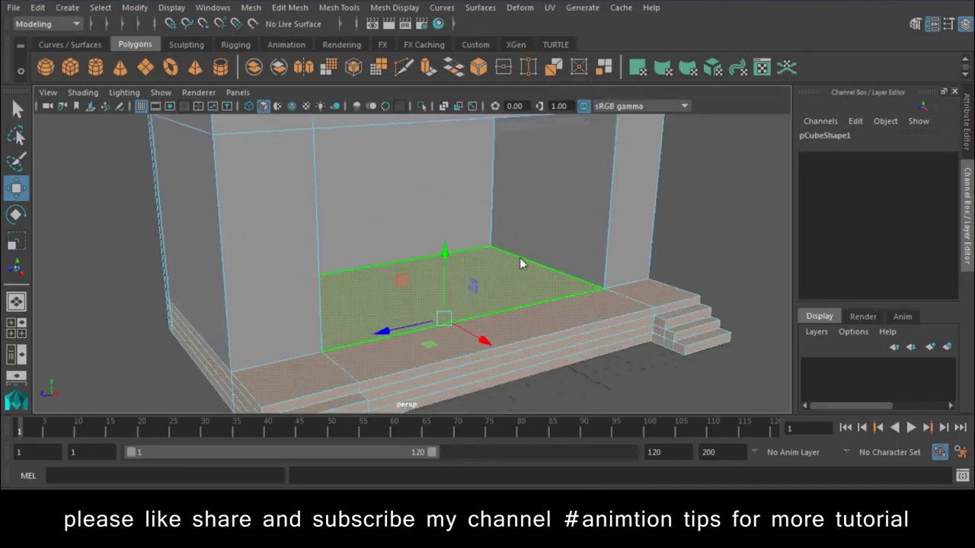
pyautogui.rightClick(519, 257)
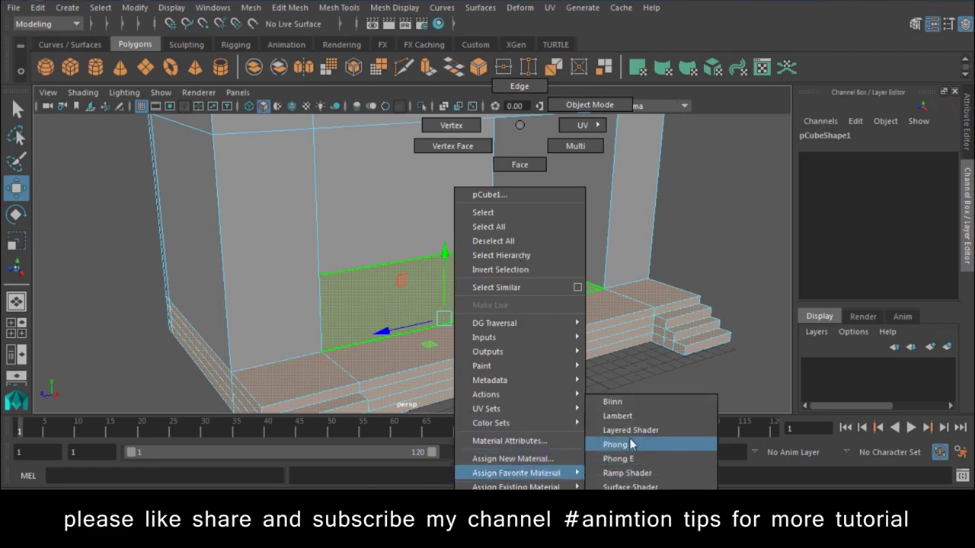
pyautogui.click(644, 416)
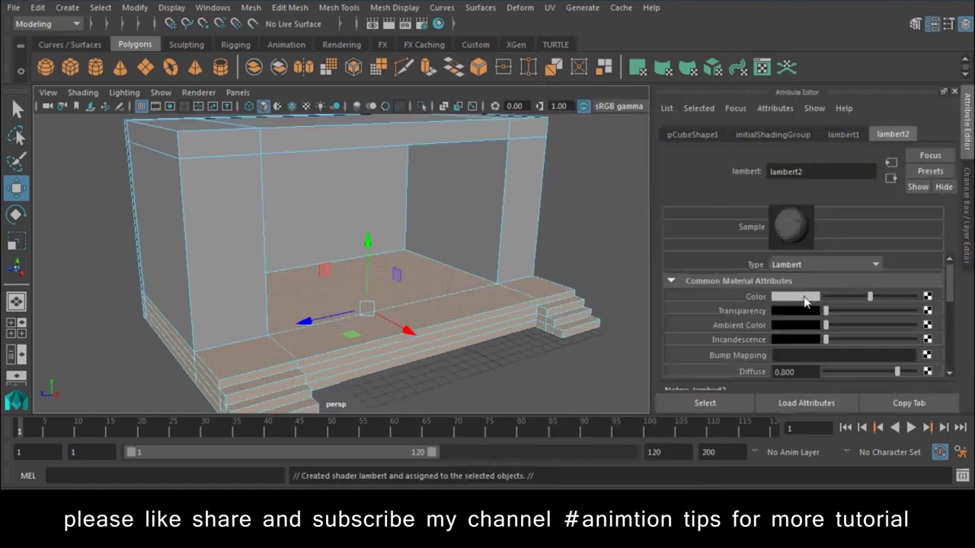
pyautogui.click(796, 297)
pyautogui.moveTo(361, 322); pyautogui.dragTo(371, 344)
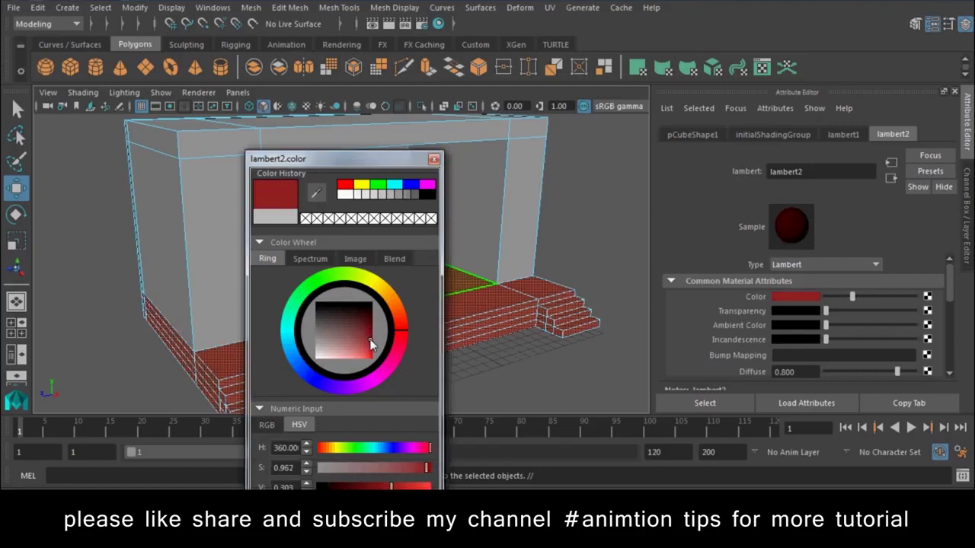
pyautogui.click(578, 199)
# Select the back wall face and assign it a new Lambert material, lambert3
pyautogui.keyDown('alt'); pyautogui.moveTo(578, 199); pyautogui.dragTo(513, 284, button='right'); pyautogui.keyUp('alt')
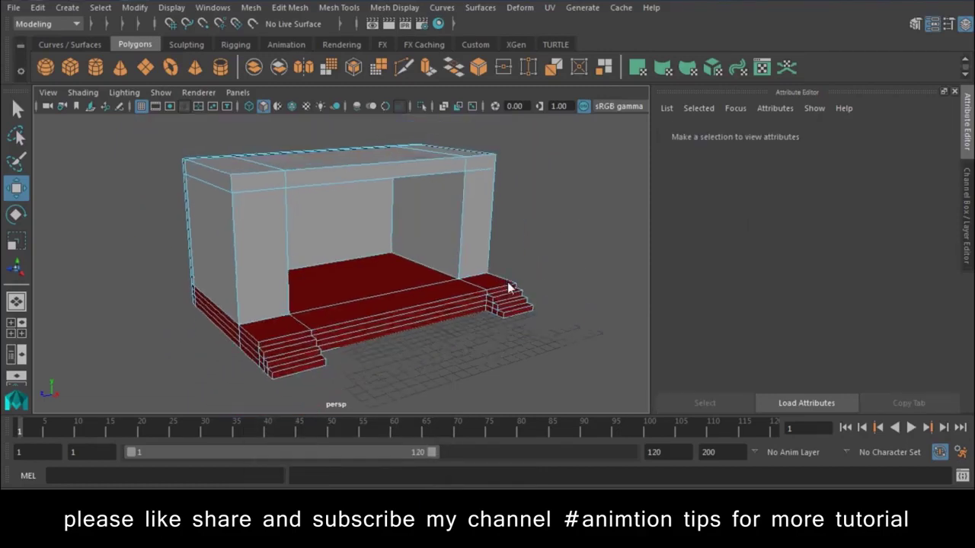
pyautogui.keyDown('alt'); pyautogui.moveTo(513, 285); pyautogui.dragTo(553, 180); pyautogui.keyUp('alt')
pyautogui.click(502, 228)
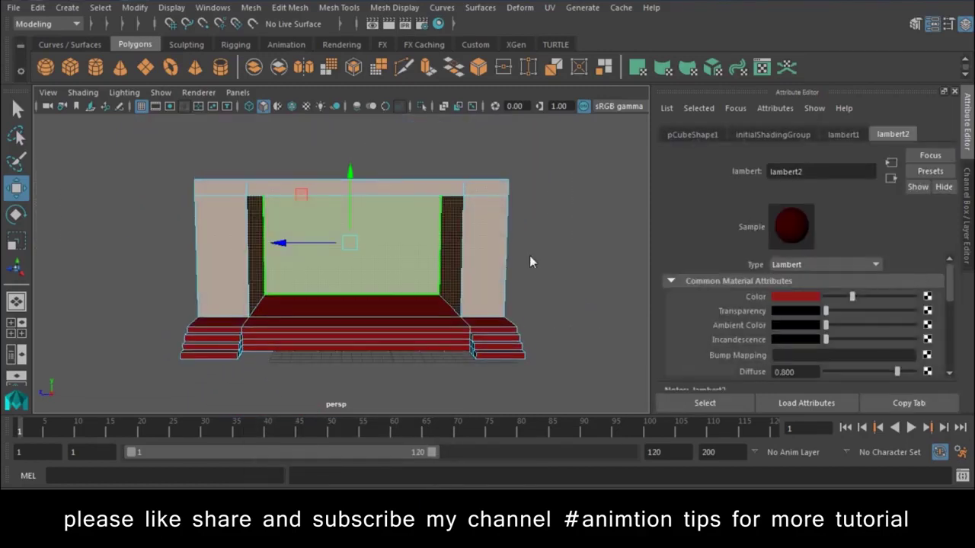
pyautogui.moveTo(305, 124); pyautogui.dragTo(304, 205, button='right')
pyautogui.moveTo(301, 472)
pyautogui.click(427, 419)
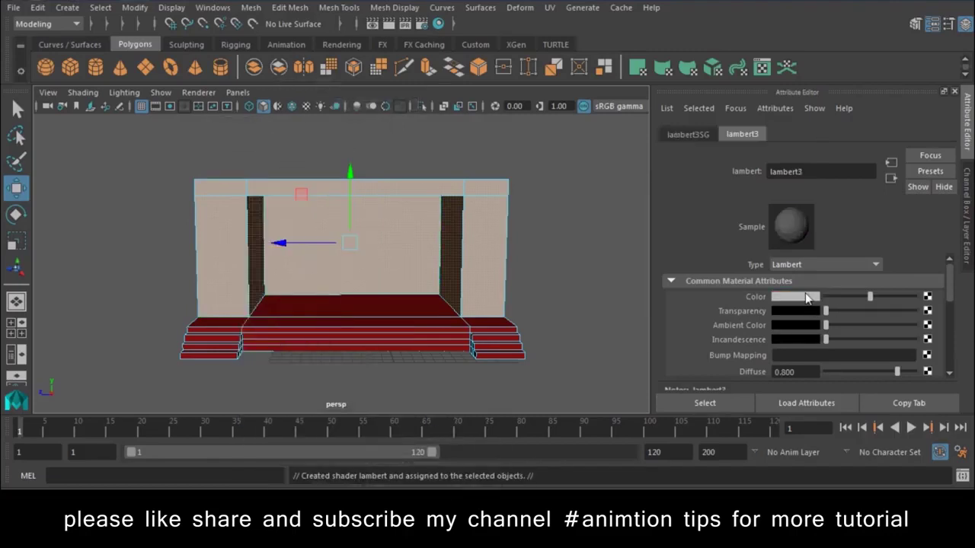
# Set the lambert3 wall material colour to a pale beige
pyautogui.click(809, 297)
pyautogui.click(392, 308)
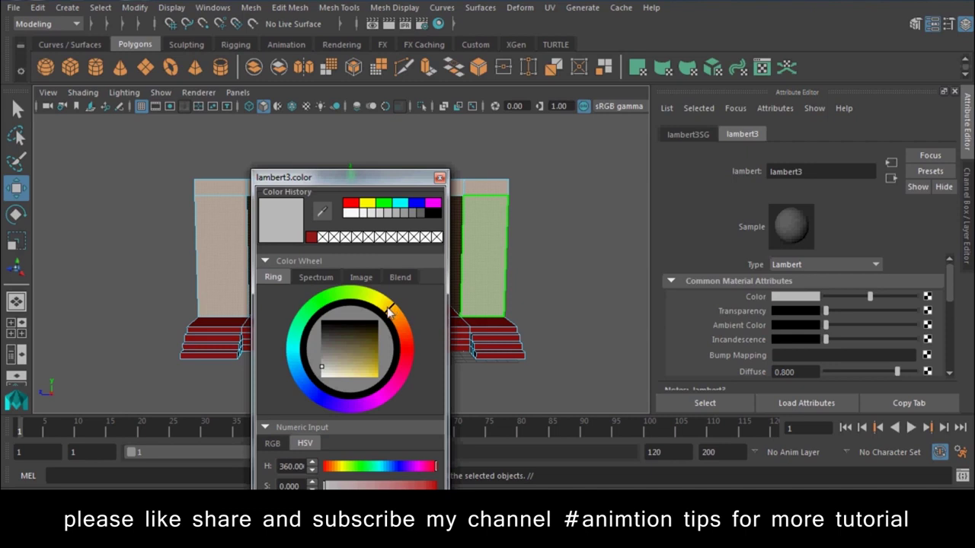
pyautogui.moveTo(360, 367); pyautogui.dragTo(339, 372)
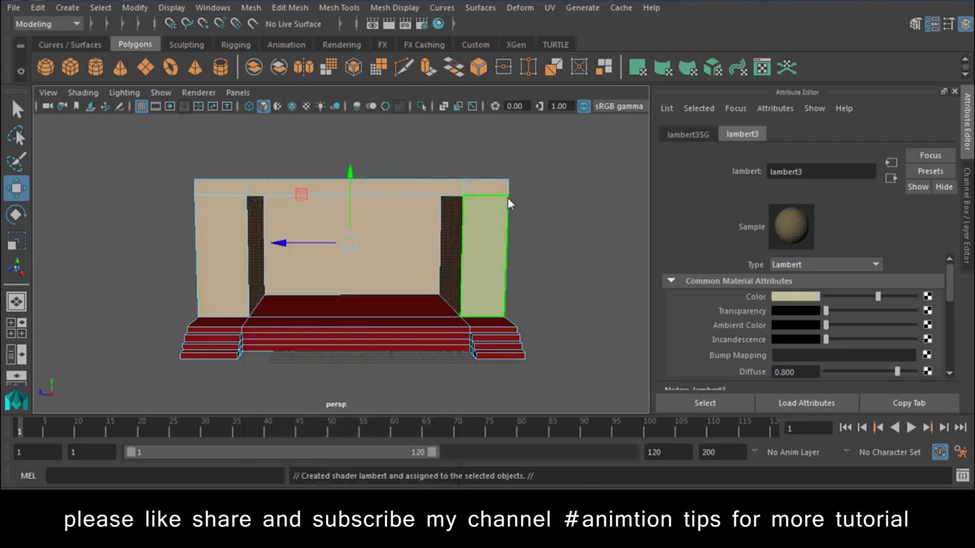
pyautogui.click(507, 197)
# Start creating a new polygon plane and switch the viewport to the front camera
pyautogui.rightClick(473, 196)
pyautogui.keyDown('alt'); pyautogui.moveTo(540, 254); pyautogui.dragTo(77, 160); pyautogui.keyUp('alt')
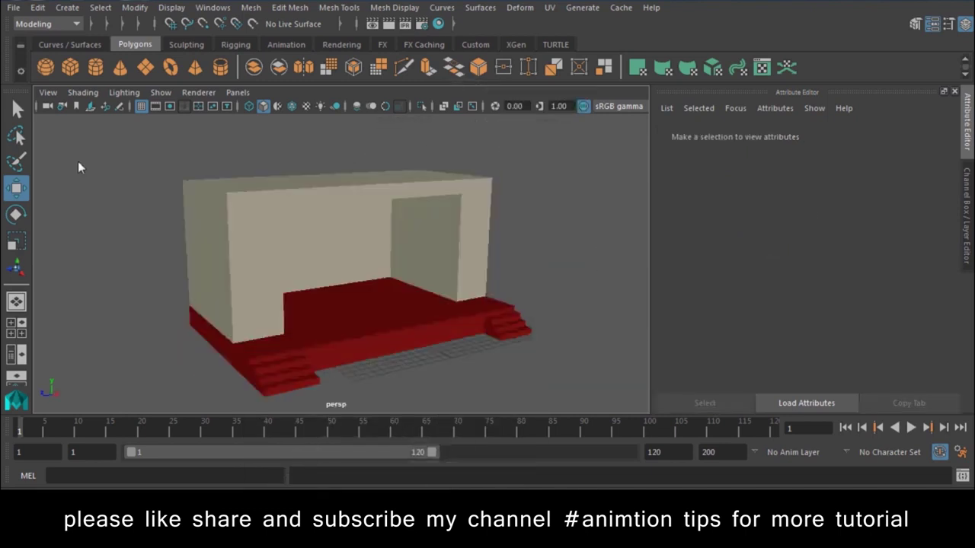
pyautogui.press('y')
pyautogui.moveTo(423, 236)
pyautogui.mouseDown()
pyautogui.moveTo(417, 260)
pyautogui.moveTo(495, 252)
pyautogui.mouseUp()
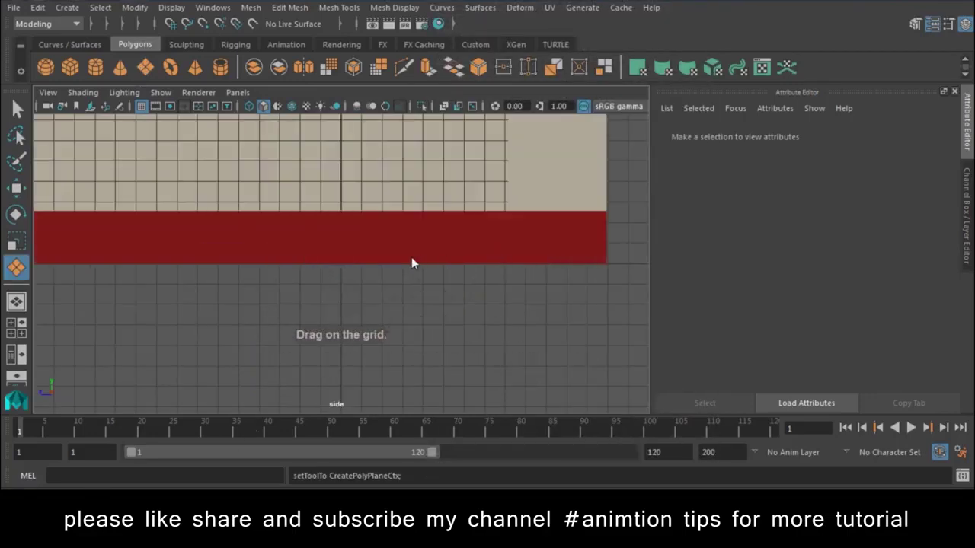
# Hide the grid, centre the stage, and turn on wireframe over shaded display
pyautogui.scroll(3, 414, 261)
pyautogui.scroll(3, 415, 335)
pyautogui.scroll(-2, 352, 350)
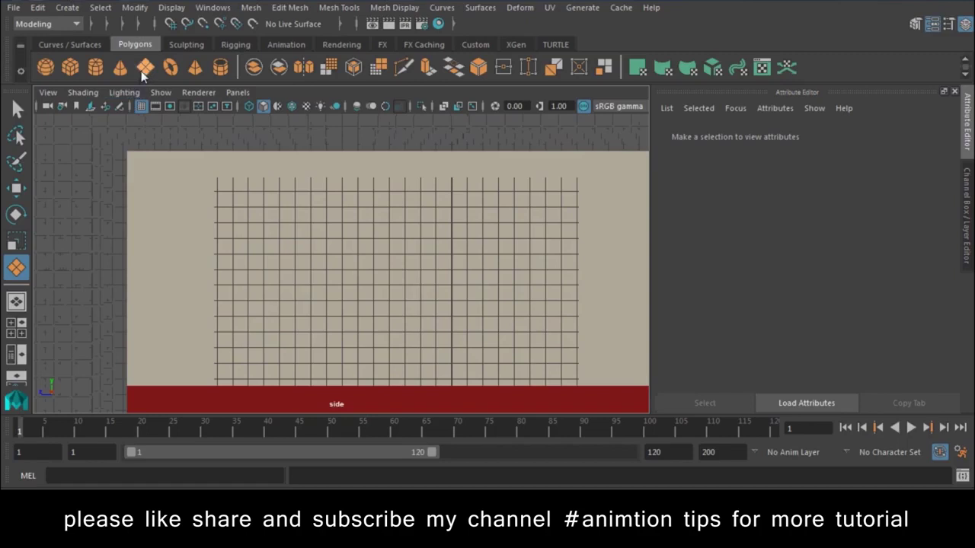
pyautogui.click(138, 105)
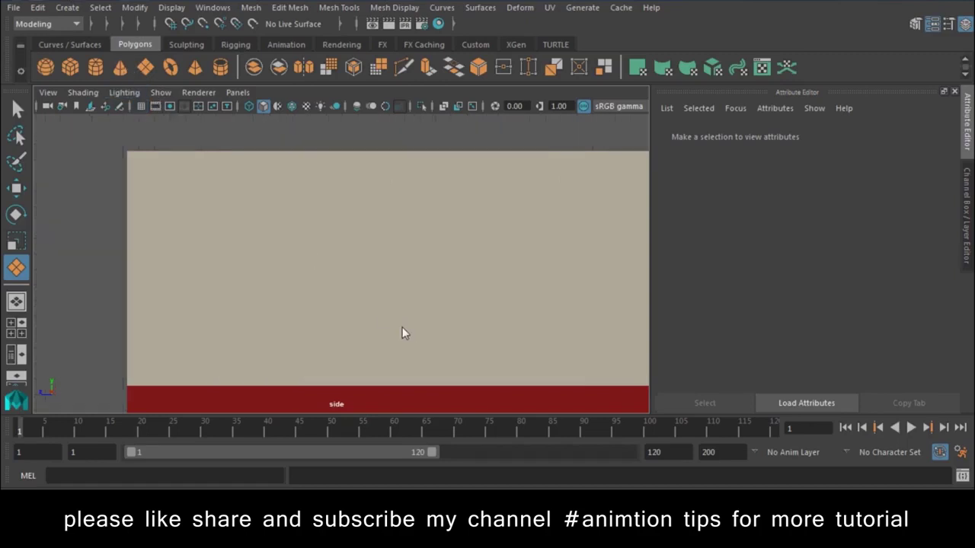
pyautogui.keyDown('alt'); pyautogui.moveTo(402, 327); pyautogui.dragTo(332, 288, button='middle'); pyautogui.keyUp('alt')
pyautogui.click(67, 95)
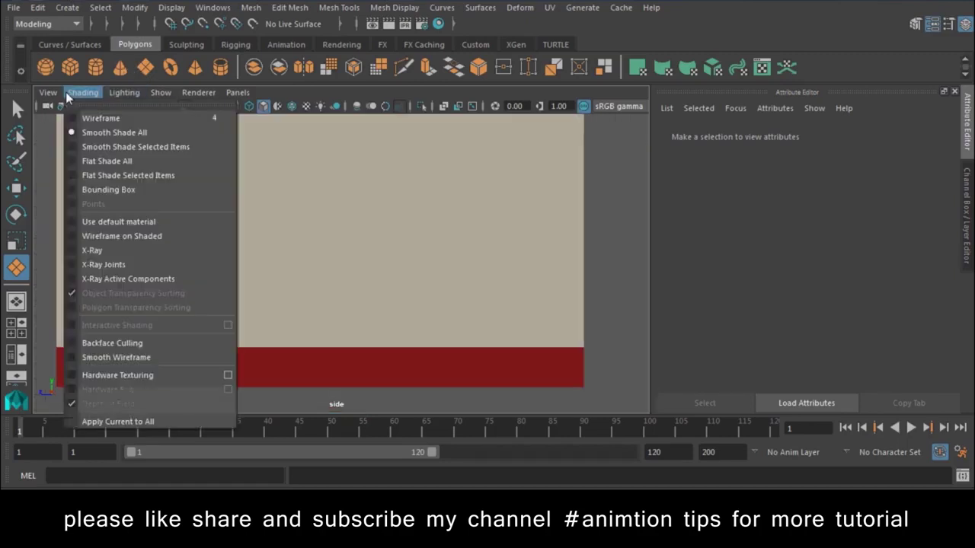
pyautogui.click(115, 236)
pyautogui.scroll(-1, 411, 333)
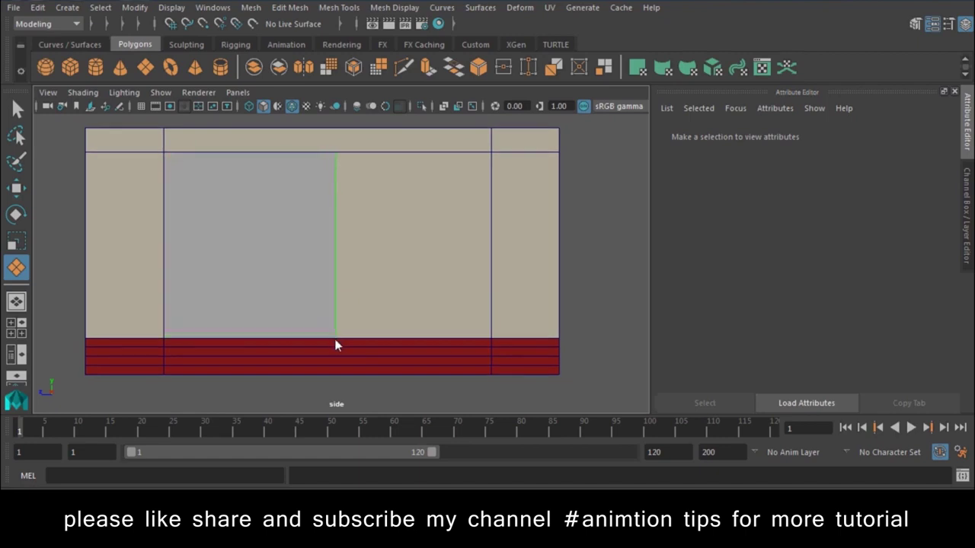
# Draw a polygon plane covering the stage doorway and inspect it in perspective
pyautogui.moveTo(306, 281); pyautogui.dragTo(331, 338)
pyautogui.press('space')
pyautogui.moveTo(385, 312); pyautogui.dragTo(395, 261)
pyautogui.moveTo(422, 296)
pyautogui.keyDown('alt'); pyautogui.mouseDown()
pyautogui.moveTo(408, 294)
pyautogui.moveTo(417, 296)
pyautogui.mouseUp(); pyautogui.keyUp('alt')
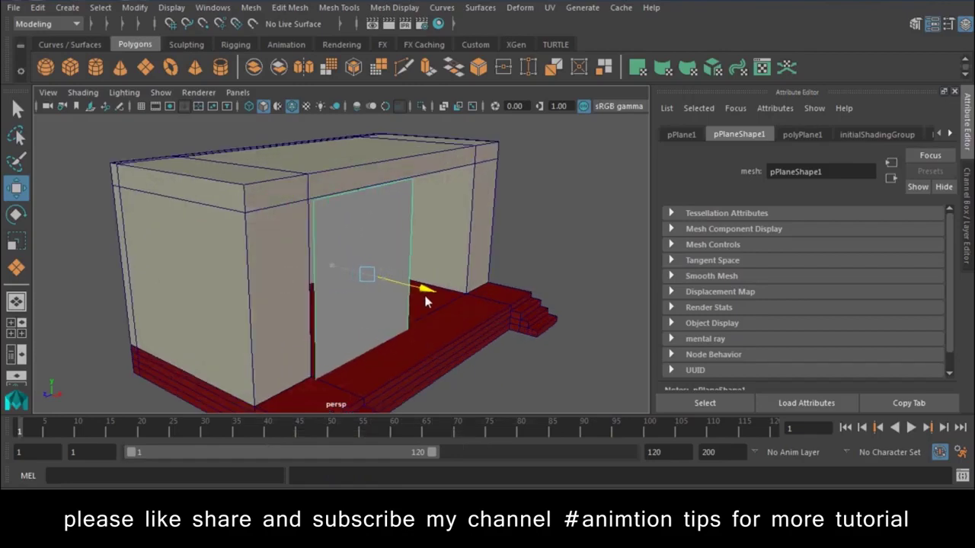
# Set the plane's Subdivisions Width and Height to 38 for a dense grid
pyautogui.click(968, 201)
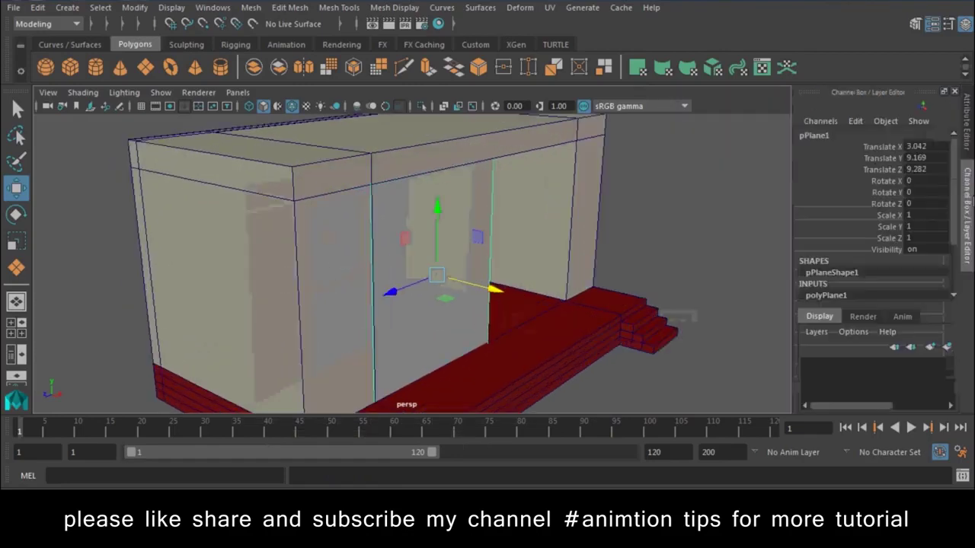
pyautogui.scroll(-3, 916, 209)
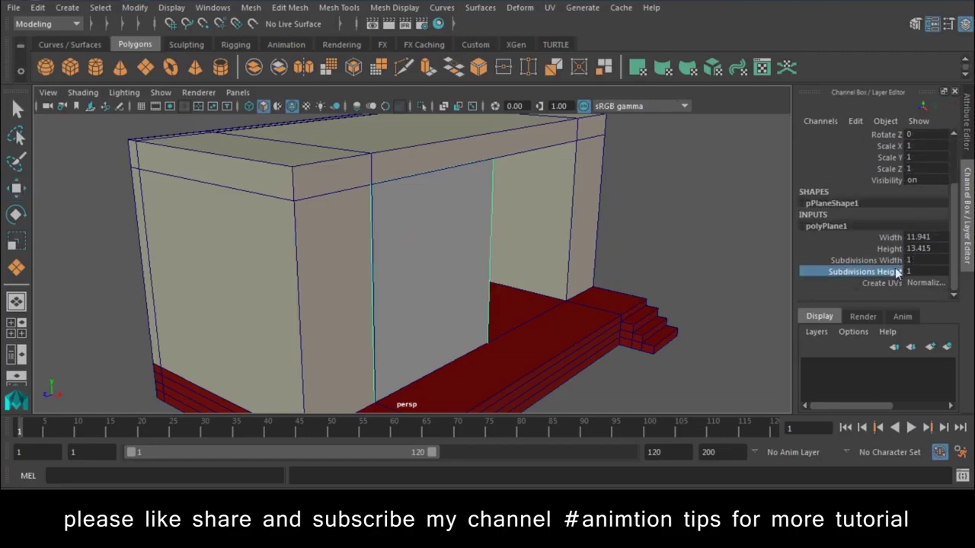
pyautogui.moveTo(868, 260); pyautogui.dragTo(868, 271)
pyautogui.moveTo(733, 274)
pyautogui.mouseDown(button='middle')
pyautogui.moveTo(587, 282)
pyautogui.moveTo(708, 279)
pyautogui.mouseUp(button='middle')
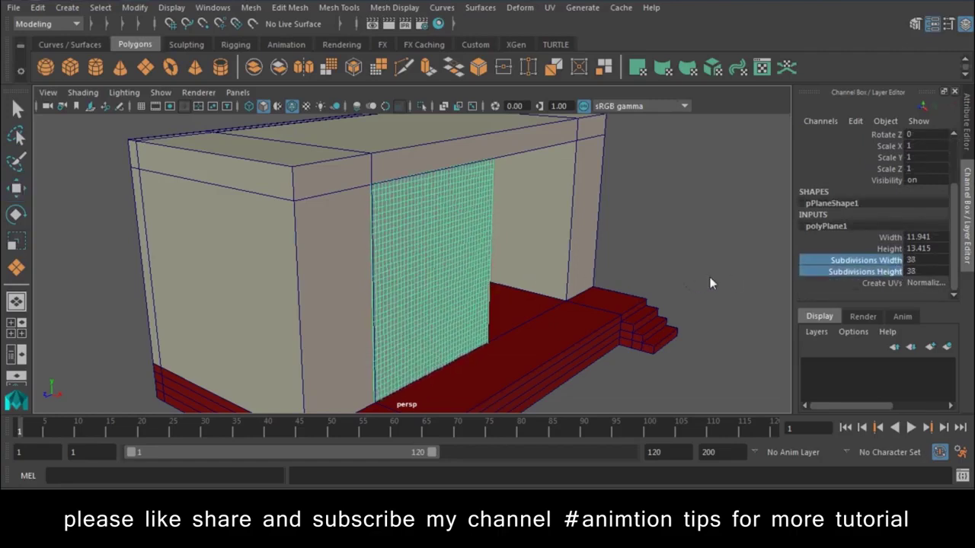
pyautogui.press('w')
pyautogui.moveTo(680, 279)
pyautogui.keyDown('alt'); pyautogui.mouseDown()
pyautogui.moveTo(562, 318)
pyautogui.moveTo(471, 280)
pyautogui.moveTo(485, 286)
pyautogui.moveTo(476, 296)
pyautogui.moveTo(507, 308)
pyautogui.mouseUp(); pyautogui.keyUp('alt')
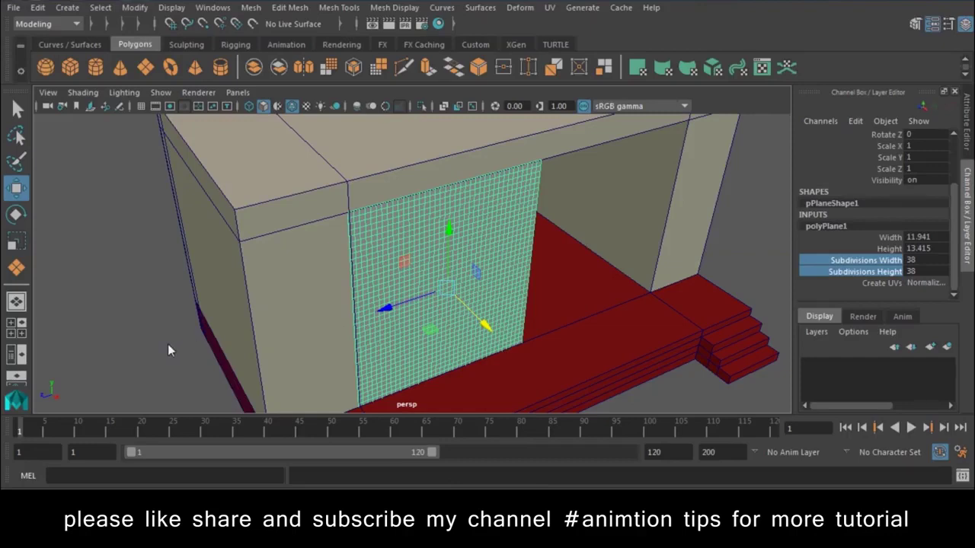
# Move and scale the plane to about 11.941 by 13.415 so it fits inside the doorway
pyautogui.moveTo(485, 338); pyautogui.dragTo(480, 327)
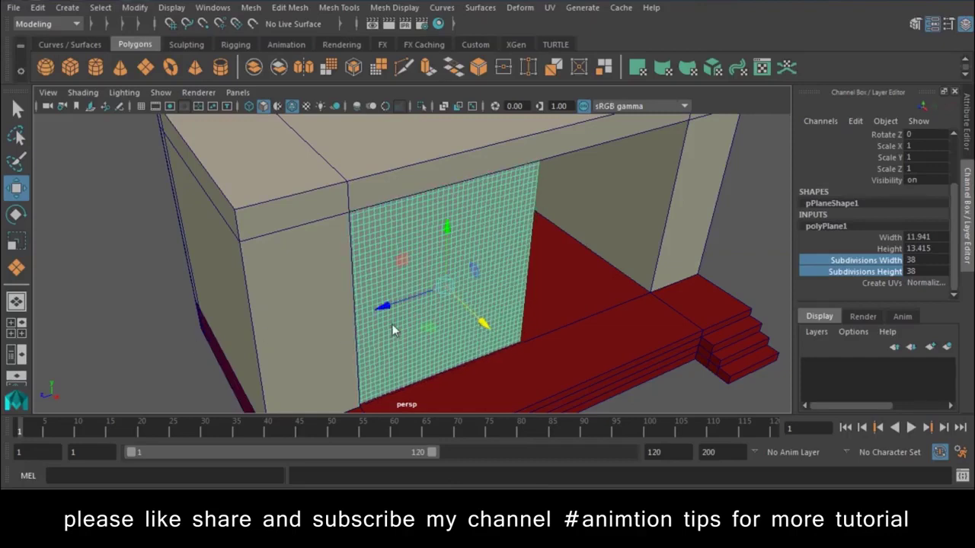
pyautogui.moveTo(391, 309); pyautogui.dragTo(386, 311)
pyautogui.moveTo(487, 343)
pyautogui.keyDown('alt'); pyautogui.mouseDown()
pyautogui.moveTo(453, 283)
pyautogui.moveTo(457, 348)
pyautogui.mouseUp(); pyautogui.keyUp('alt')
pyautogui.press('r')
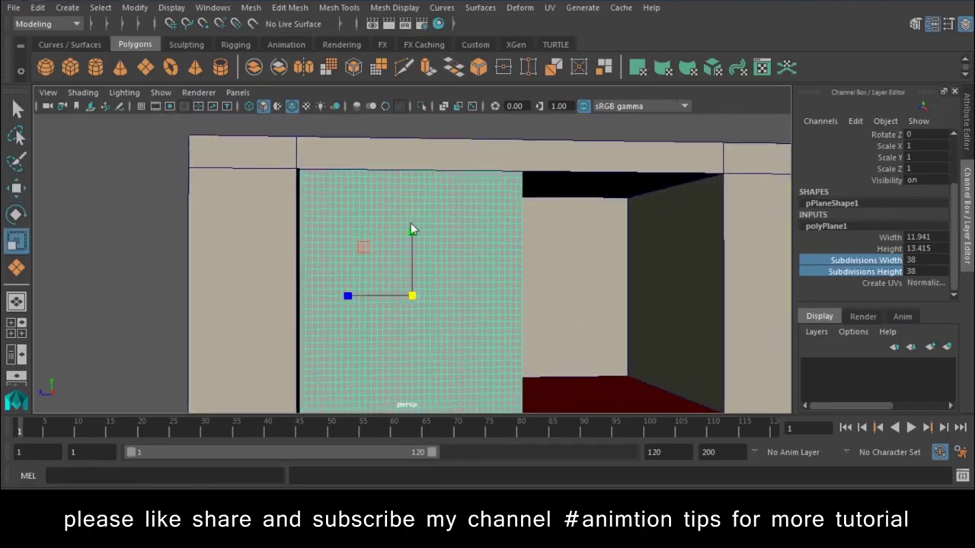
pyautogui.moveTo(414, 231)
pyautogui.mouseDown()
pyautogui.moveTo(447, 167)
pyautogui.moveTo(228, 251)
pyautogui.mouseUp()
pyautogui.press('w')
pyautogui.click(116, 252)
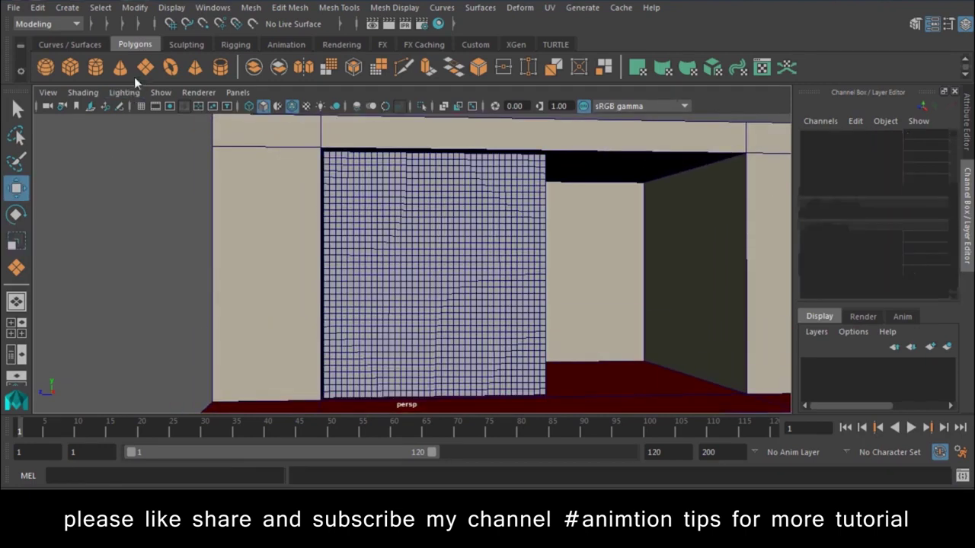
pyautogui.click(95, 67)
# Create a polygon cylinder snapped to a grid point in the front wireframe view
pyautogui.moveTo(299, 178); pyautogui.dragTo(300, 218)
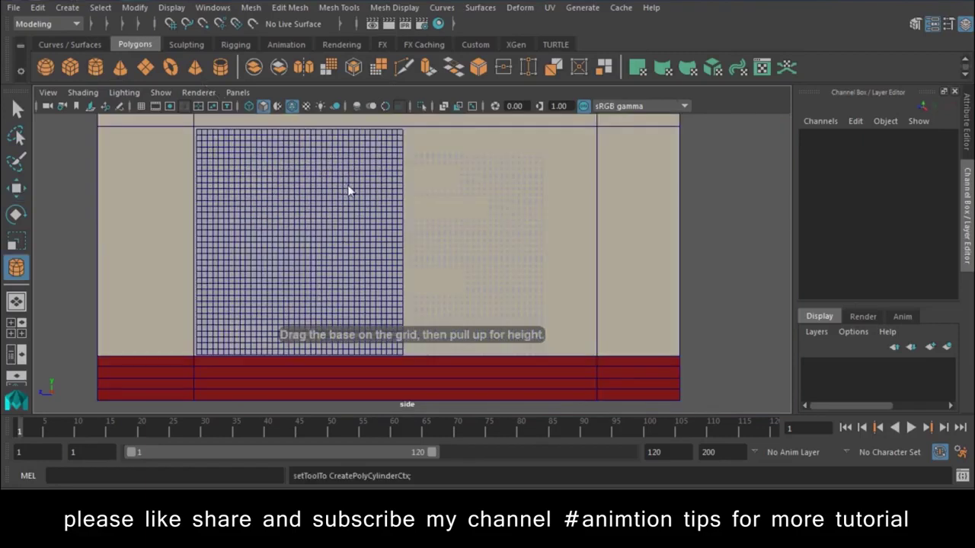
pyautogui.scroll(-2, 416, 255)
pyautogui.press('space')
pyautogui.keyDown('alt'); pyautogui.moveTo(405, 252); pyautogui.dragTo(464, 355, button='middle'); pyautogui.keyUp('alt')
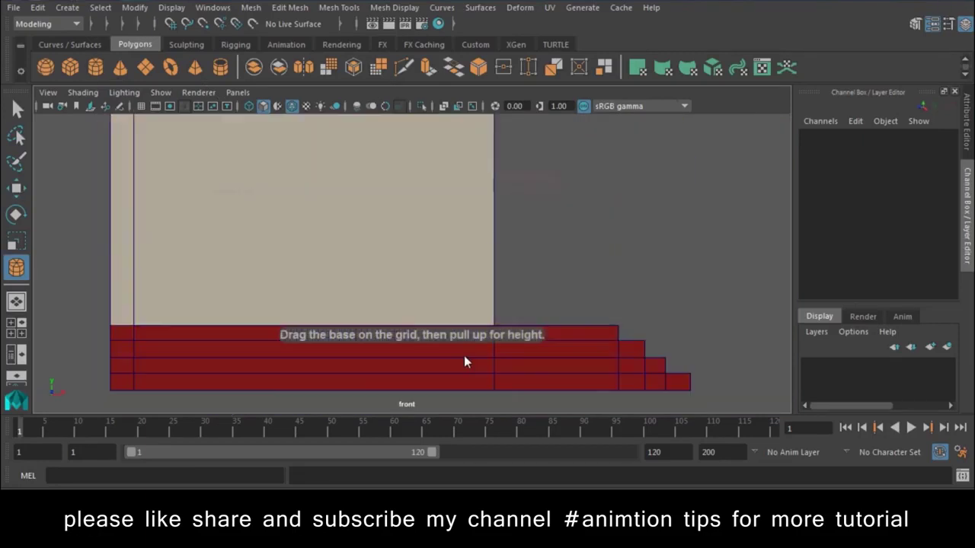
pyautogui.press('4')
pyautogui.scroll(2, 461, 200)
pyautogui.scroll(2, 441, 225)
pyautogui.scroll(2, 479, 286)
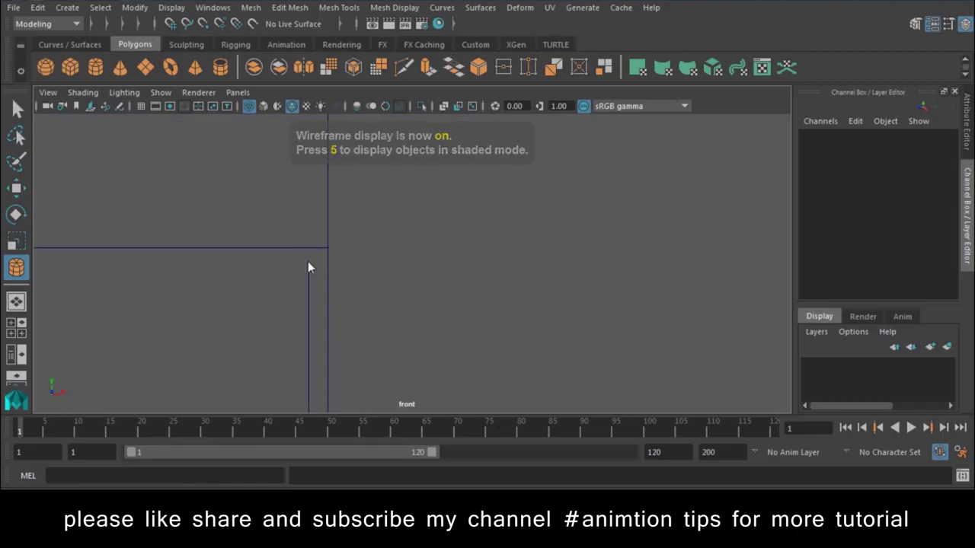
pyautogui.press('x')
pyautogui.moveTo(313, 261); pyautogui.dragTo(319, 220)
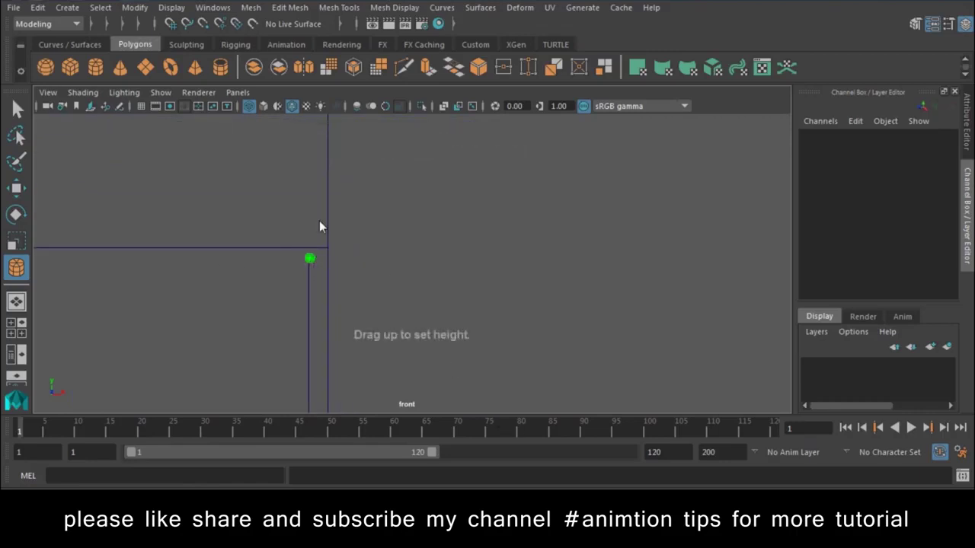
pyautogui.moveTo(543, 96); pyautogui.dragTo(545, 276)
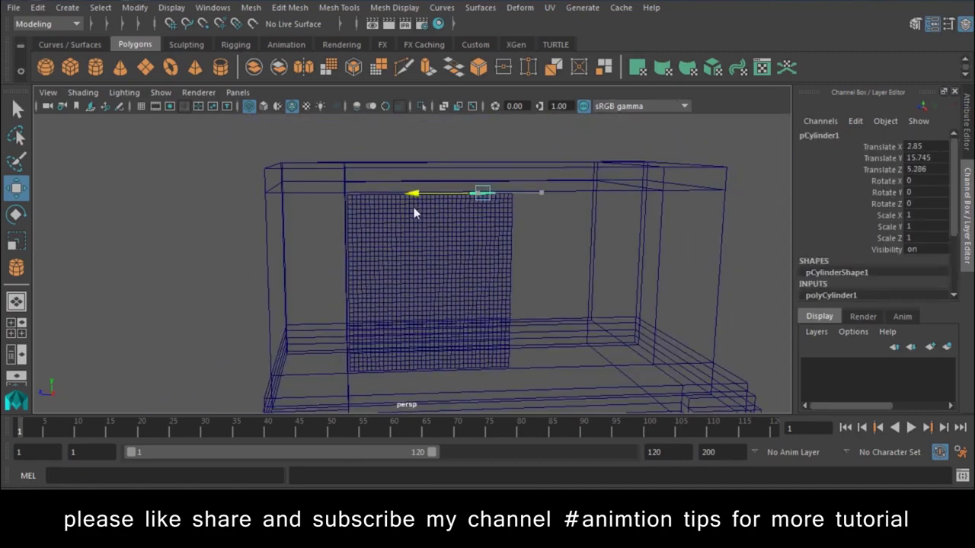
# Stretch the rod to the right pillar and place it under the beam at 2.364, 15.716, 4.726
pyautogui.press('r')
pyautogui.press('6')
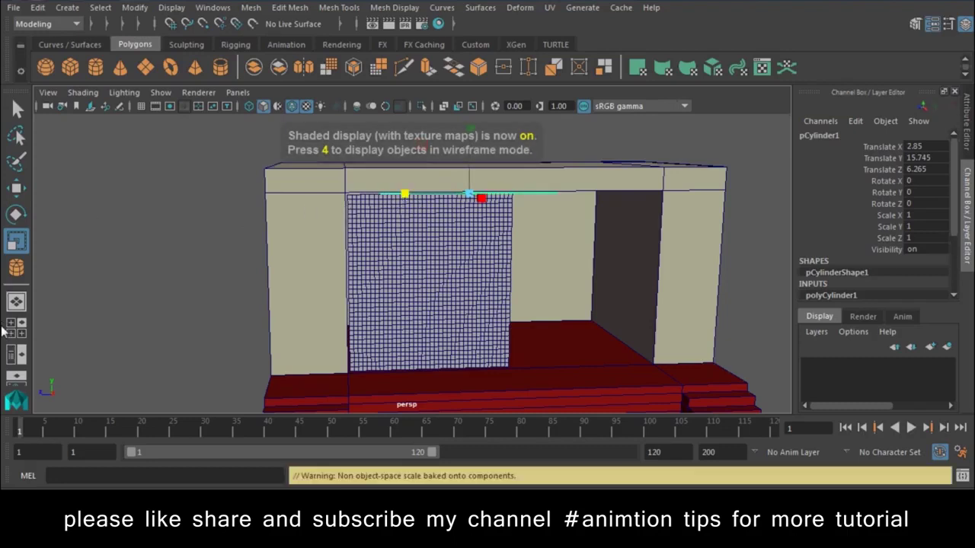
pyautogui.moveTo(404, 195); pyautogui.dragTo(325, 207)
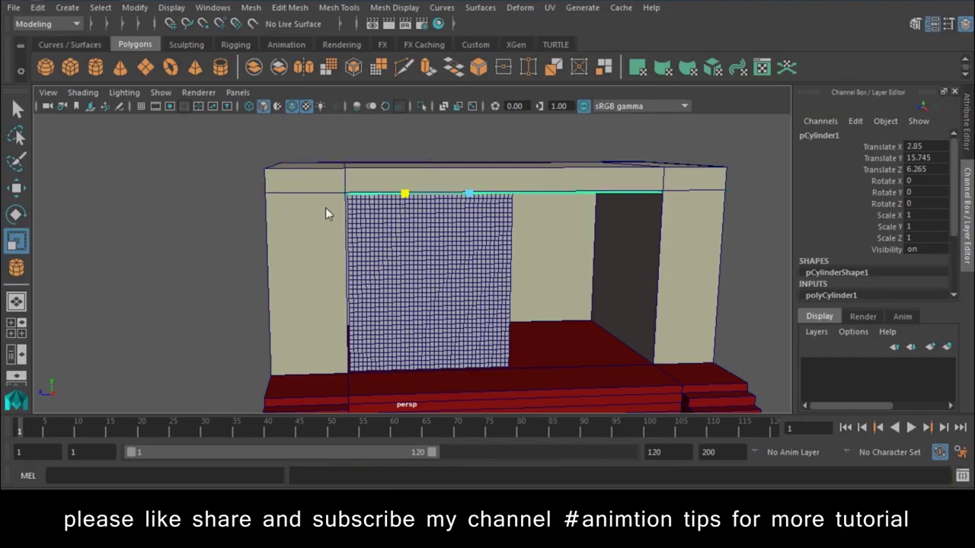
pyautogui.press('w')
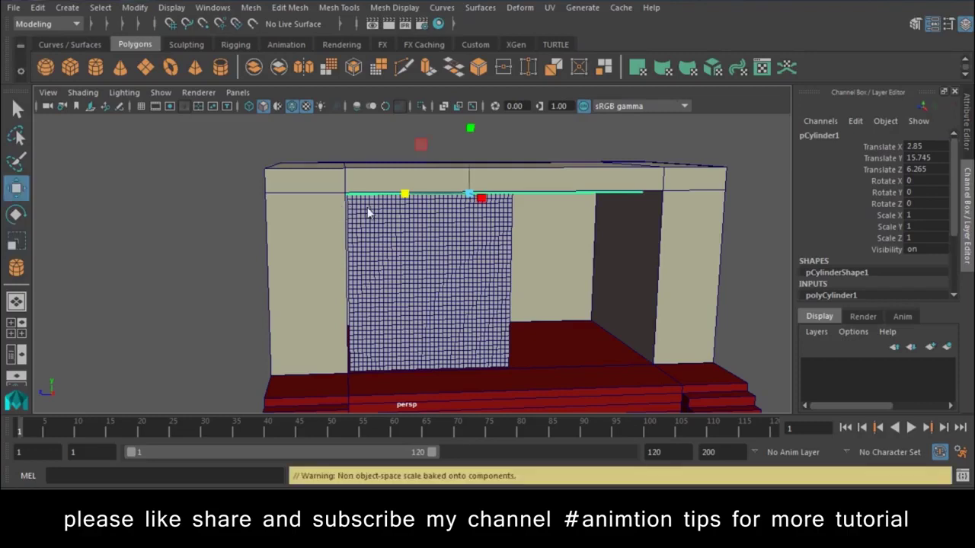
pyautogui.moveTo(402, 196); pyautogui.dragTo(421, 200)
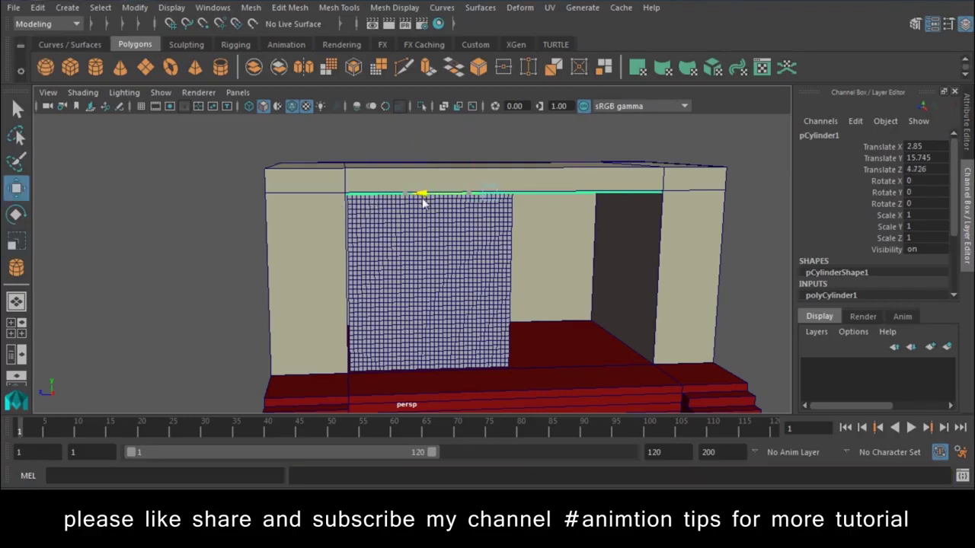
pyautogui.scroll(2, 416, 248)
pyautogui.scroll(2, 532, 180)
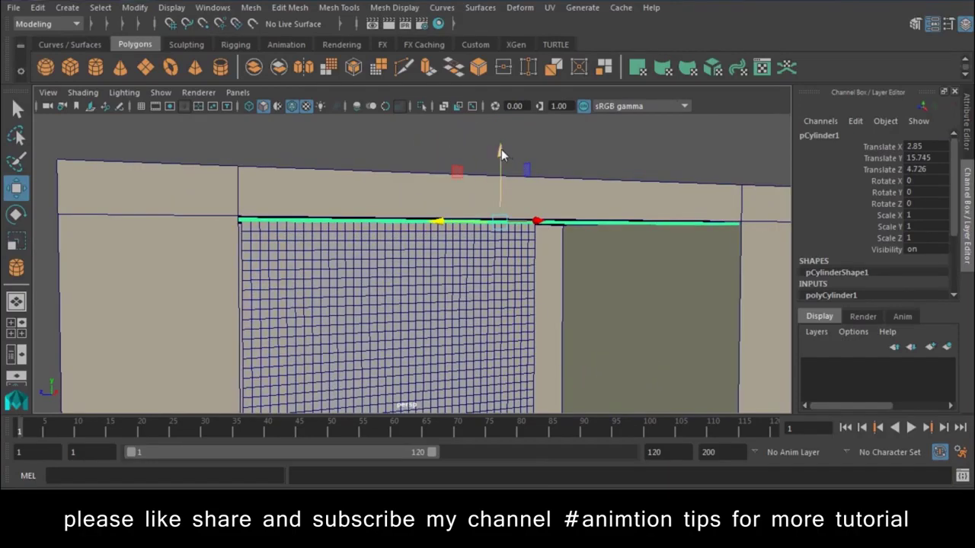
pyautogui.moveTo(501, 149); pyautogui.dragTo(500, 157)
pyautogui.keyDown('alt'); pyautogui.moveTo(475, 266); pyautogui.dragTo(581, 250); pyautogui.keyUp('alt')
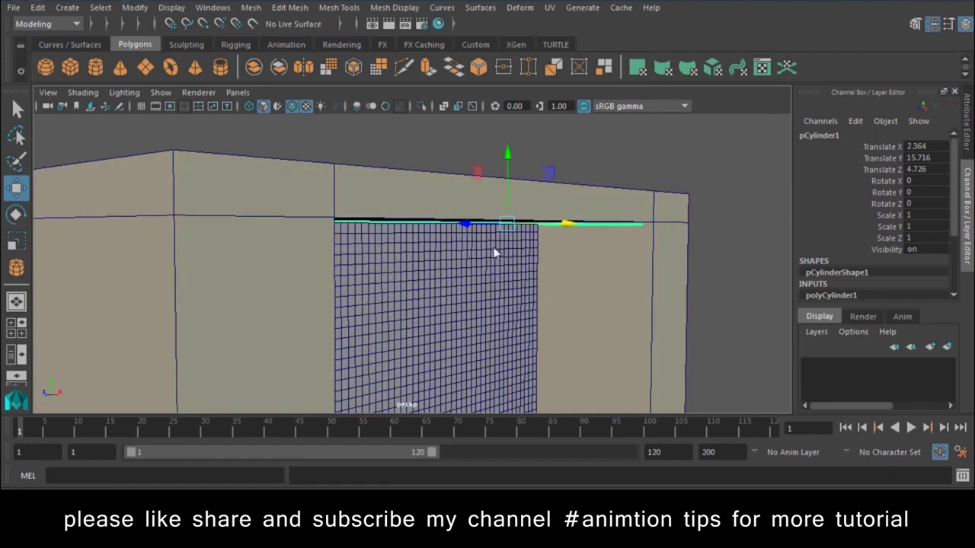
# Delete the construction history of the doorway plane and the cylinder rod
pyautogui.click(457, 246)
pyautogui.scroll(-4, 451, 322)
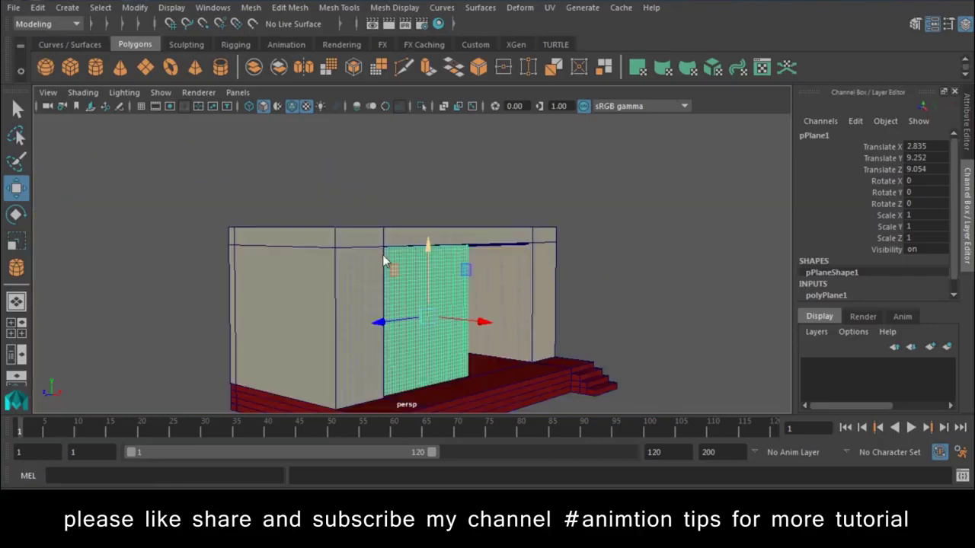
pyautogui.keyDown('shift'); pyautogui.click(312, 365); pyautogui.keyUp('shift')
pyautogui.click(37, 8)
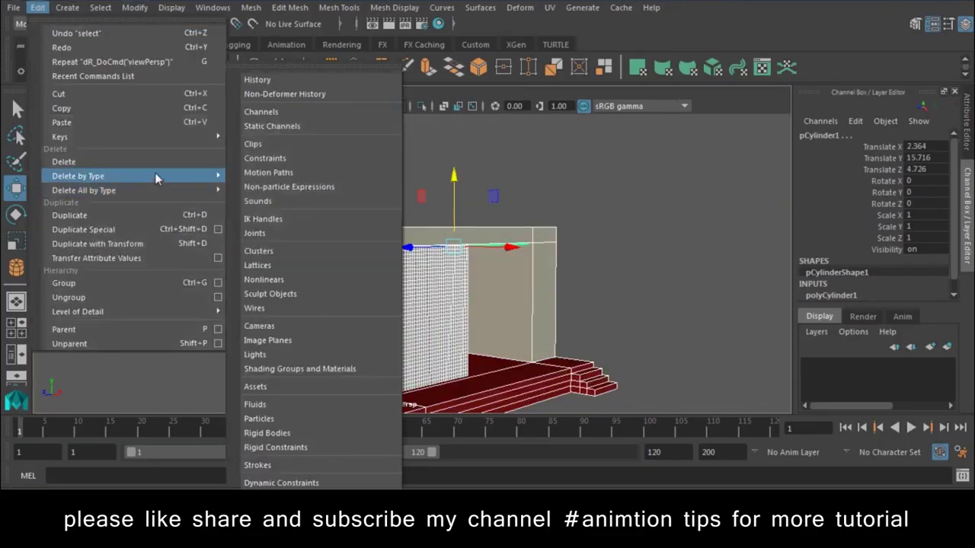
pyautogui.click(240, 188)
# Duplicate the curtain plane onto the right half and make the left plane slightly narrower
pyautogui.moveTo(268, 160)
pyautogui.keyDown('alt'); pyautogui.mouseDown()
pyautogui.moveTo(542, 283)
pyautogui.moveTo(485, 319)
pyautogui.mouseUp(); pyautogui.keyUp('alt')
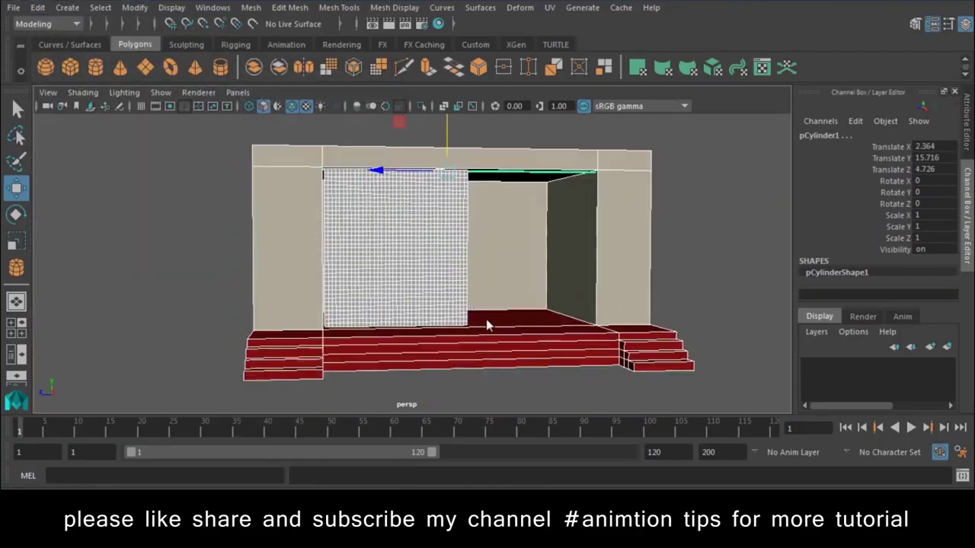
pyautogui.scroll(2, 320, 263)
pyautogui.click(363, 309)
pyautogui.hotkey('ctrl', 'd')
pyautogui.moveTo(231, 299); pyautogui.dragTo(376, 305)
pyautogui.click(294, 312)
pyautogui.press('r')
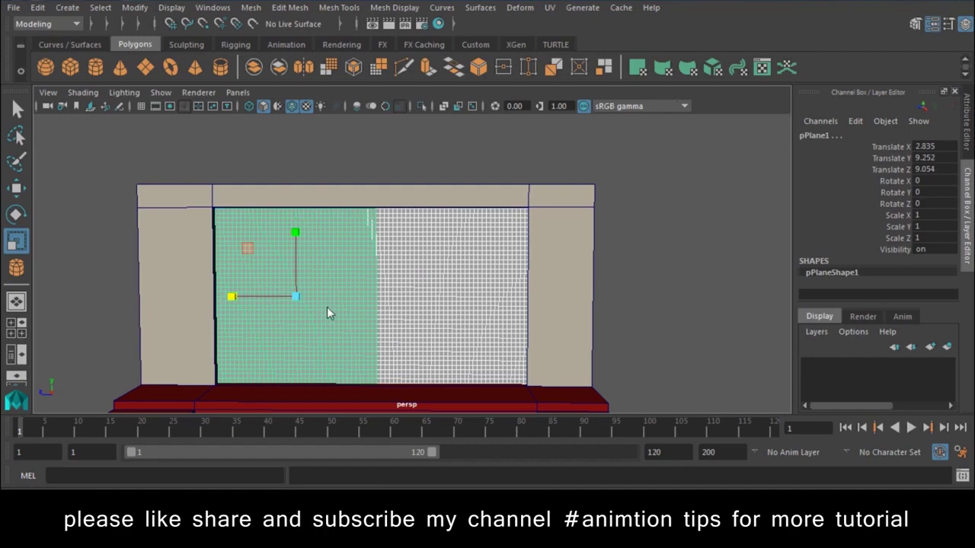
pyautogui.moveTo(240, 300); pyautogui.dragTo(223, 298)
pyautogui.click(447, 299)
# Assign the existing dark red material to both curtain planes
pyautogui.click(303, 268)
pyautogui.rightClick(302, 269)
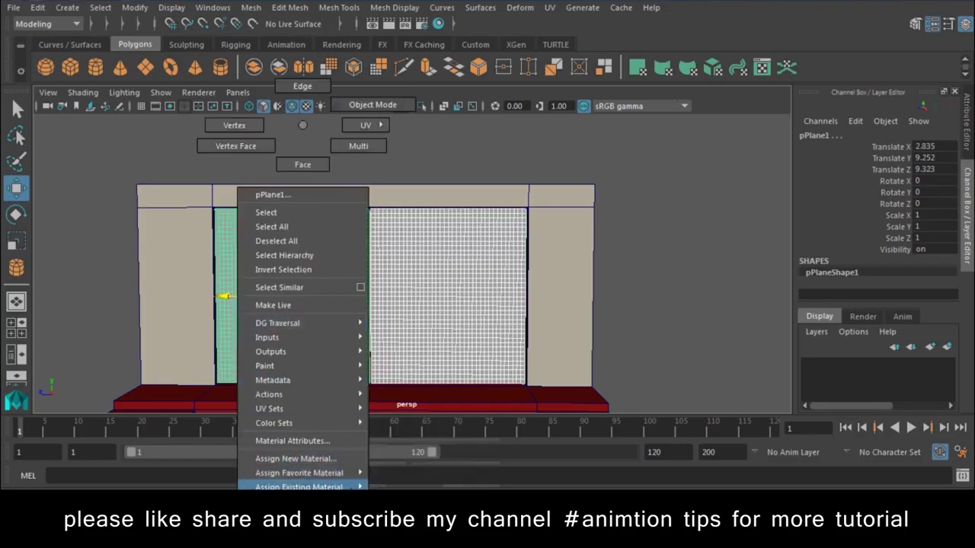
pyautogui.click(402, 482)
pyautogui.click(621, 276)
# Turn off Wireframe on Shaded in the viewport shading options
pyautogui.moveTo(622, 278)
pyautogui.keyDown('alt'); pyautogui.mouseDown()
pyautogui.moveTo(432, 327)
pyautogui.moveTo(463, 285)
pyautogui.mouseUp(); pyautogui.keyUp('alt')
pyautogui.click(83, 92)
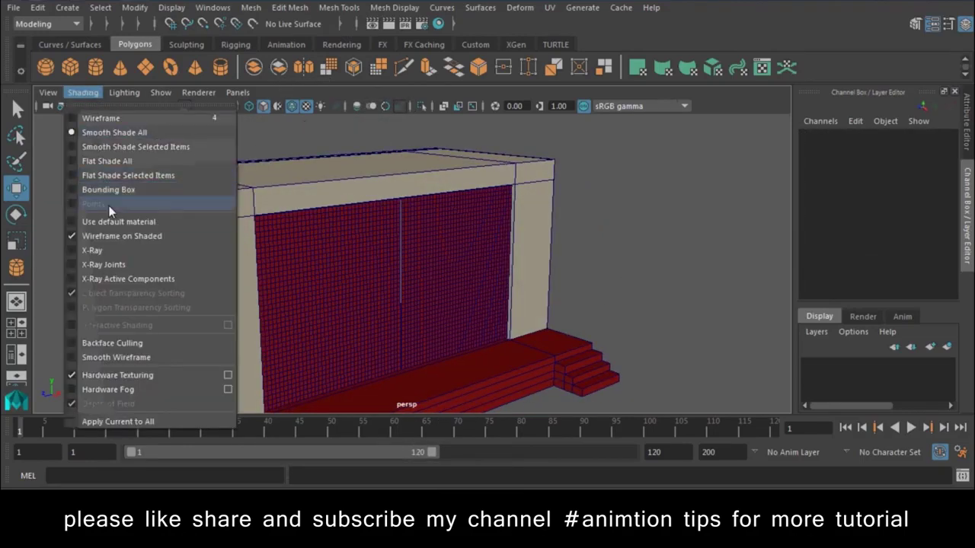
pyautogui.click(131, 226)
pyautogui.moveTo(502, 280)
pyautogui.keyDown('alt'); pyautogui.mouseDown()
pyautogui.moveTo(531, 276)
pyautogui.moveTo(459, 272)
pyautogui.moveTo(496, 283)
pyautogui.moveTo(364, 287)
pyautogui.mouseUp(); pyautogui.keyUp('alt')
pyautogui.press('space')
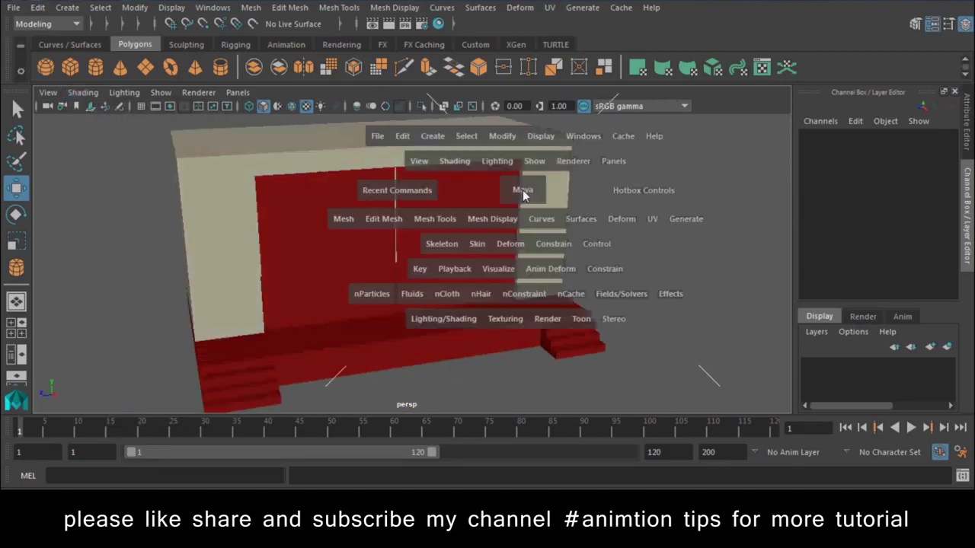
pyautogui.moveTo(522, 190); pyautogui.dragTo(403, 220)
pyautogui.moveTo(316, 215); pyautogui.dragTo(356, 216)
pyautogui.moveTo(357, 216)
pyautogui.keyDown('alt'); pyautogui.mouseDown(button='right')
pyautogui.moveTo(213, 183)
pyautogui.moveTo(243, 224)
pyautogui.mouseUp(button='right'); pyautogui.keyUp('alt')
# Create a polygon torus in the front view
pyautogui.press('y')
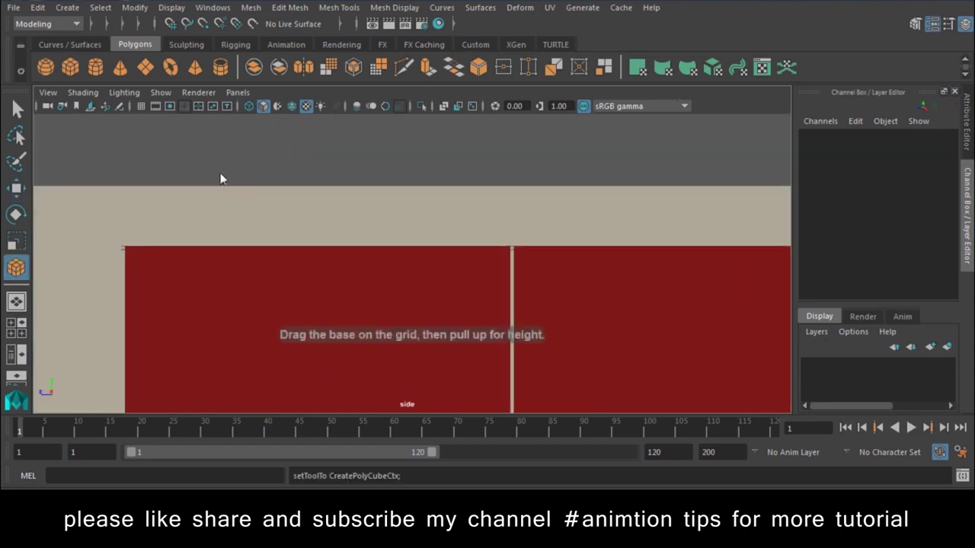
pyautogui.click(170, 67)
pyautogui.press('space')
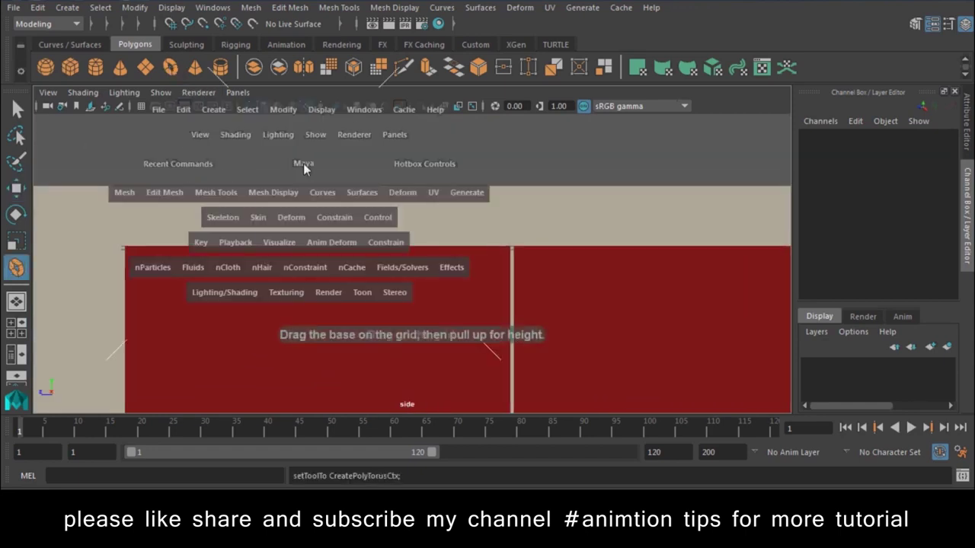
pyautogui.press('space')
pyautogui.moveTo(381, 209)
pyautogui.mouseDown()
pyautogui.moveTo(388, 226)
pyautogui.moveTo(367, 256)
pyautogui.mouseUp()
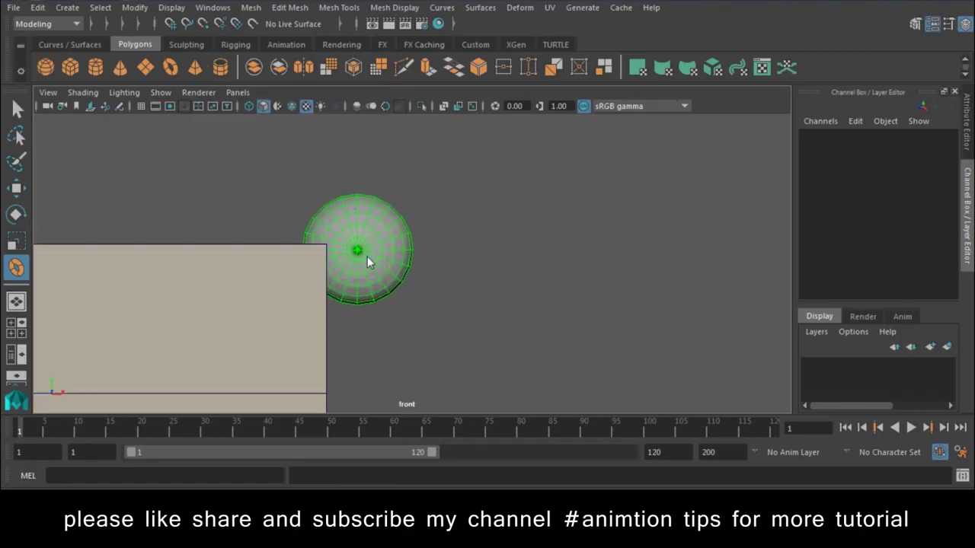
pyautogui.click(360, 252)
# Move the torus up onto the rod and scale it uniformly to 0.633
pyautogui.press('space')
pyautogui.moveTo(387, 218)
pyautogui.keyDown('alt'); pyautogui.mouseDown()
pyautogui.moveTo(514, 270)
pyautogui.moveTo(446, 289)
pyautogui.moveTo(415, 173)
pyautogui.moveTo(418, 196)
pyautogui.moveTo(450, 217)
pyautogui.moveTo(405, 244)
pyautogui.mouseUp(); pyautogui.keyUp('alt')
pyautogui.press('f')
pyautogui.scroll(-3, 437, 220)
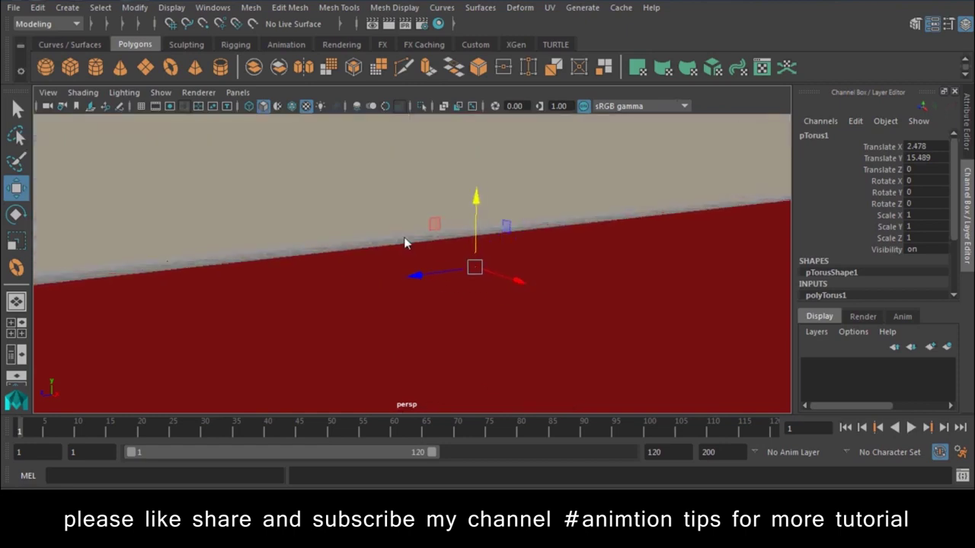
pyautogui.press('4')
pyautogui.moveTo(457, 330)
pyautogui.keyDown('alt'); pyautogui.mouseDown()
pyautogui.moveTo(498, 309)
pyautogui.moveTo(472, 240)
pyautogui.mouseUp(); pyautogui.keyUp('alt')
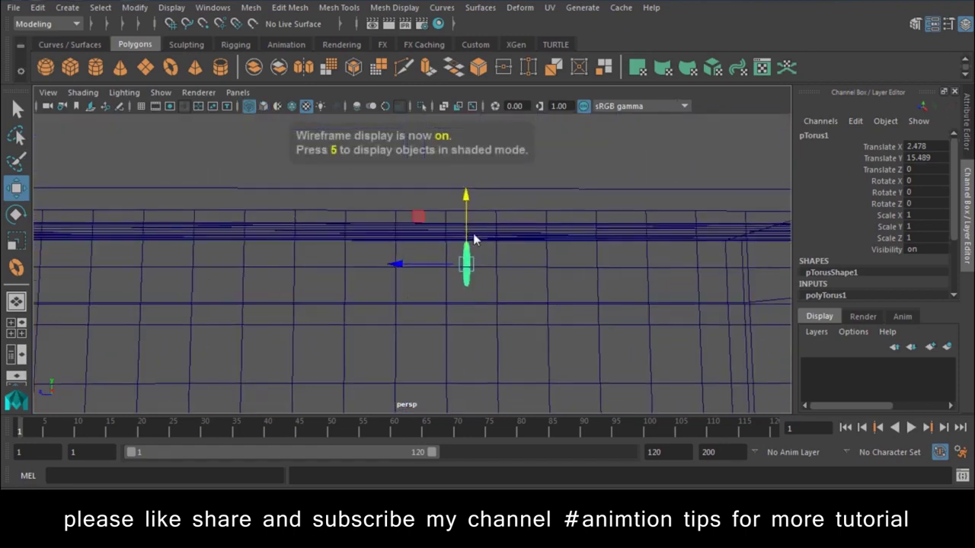
pyautogui.moveTo(436, 189)
pyautogui.mouseDown()
pyautogui.moveTo(562, 255)
pyautogui.moveTo(497, 269)
pyautogui.moveTo(465, 300)
pyautogui.moveTo(479, 296)
pyautogui.moveTo(467, 284)
pyautogui.mouseUp()
pyautogui.moveTo(396, 292); pyautogui.dragTo(373, 283)
pyautogui.press('e')
pyautogui.moveTo(457, 297)
pyautogui.keyDown('alt'); pyautogui.mouseDown()
pyautogui.moveTo(505, 322)
pyautogui.moveTo(335, 278)
pyautogui.moveTo(512, 340)
pyautogui.moveTo(456, 338)
pyautogui.moveTo(501, 394)
pyautogui.mouseUp(); pyautogui.keyUp('alt')
pyautogui.press('w')
# Select both the right and left curtain planes
pyautogui.moveTo(473, 320)
pyautogui.keyDown('alt'); pyautogui.mouseDown()
pyautogui.moveTo(305, 244)
pyautogui.moveTo(405, 309)
pyautogui.mouseUp(); pyautogui.keyUp('alt')
pyautogui.click(319, 333)
pyautogui.keyDown('shift'); pyautogui.click(301, 263); pyautogui.keyUp('shift')
pyautogui.click(342, 335)
pyautogui.moveTo(342, 335)
pyautogui.keyDown('alt'); pyautogui.mouseDown()
pyautogui.moveTo(392, 354)
pyautogui.moveTo(384, 256)
pyautogui.mouseUp(); pyautogui.keyUp('alt')
pyautogui.moveTo(322, 125)
pyautogui.mouseDown(button='right')
pyautogui.moveTo(376, 163)
pyautogui.moveTo(389, 158)
pyautogui.mouseUp(button='right')
pyautogui.keyDown('shift'); pyautogui.click(303, 276); pyautogui.keyUp('shift')
# Adjust the left curtain plane's height so it fits snugly under the rod
pyautogui.keyDown('alt'); pyautogui.moveTo(388, 284); pyautogui.dragTo(296, 236); pyautogui.keyUp('alt')
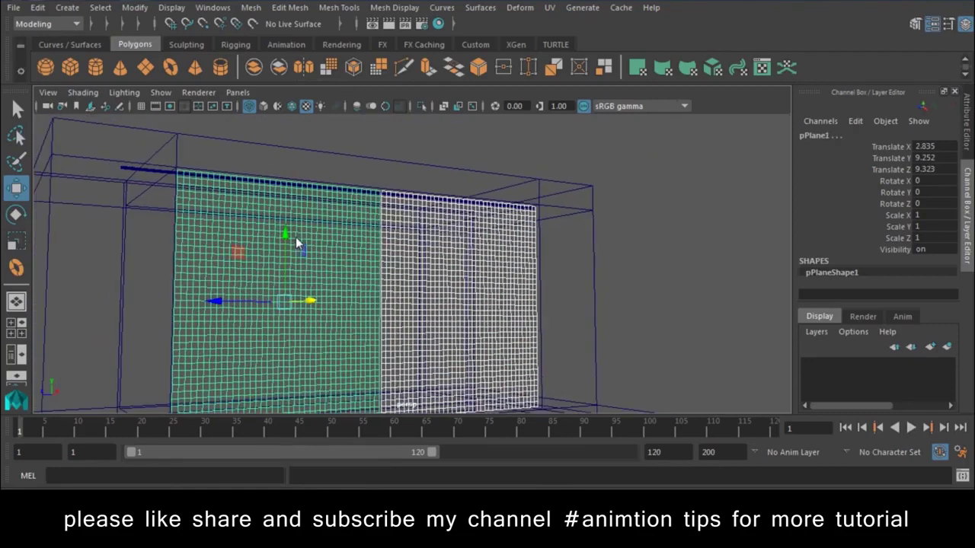
pyautogui.press('6')
pyautogui.keyDown('alt'); pyautogui.moveTo(399, 279); pyautogui.dragTo(394, 315); pyautogui.keyUp('alt')
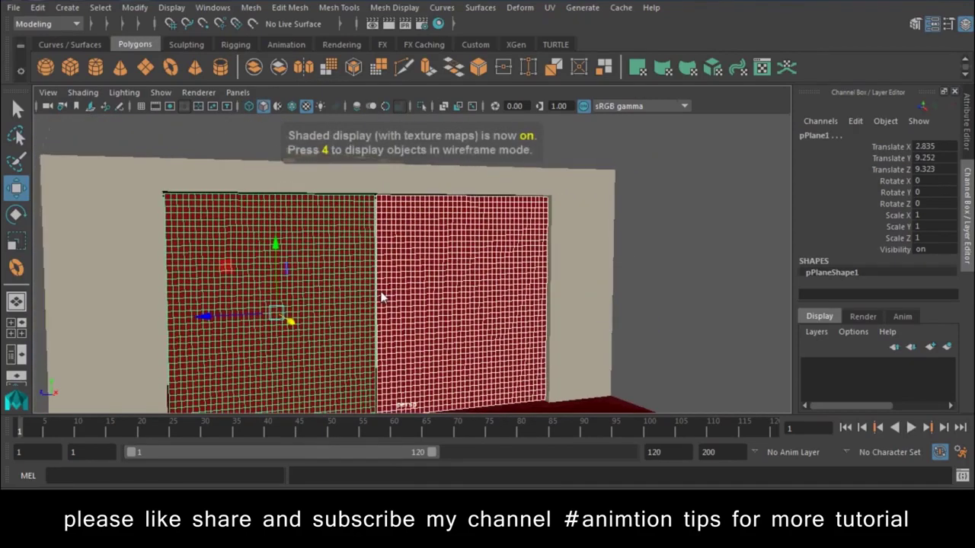
pyautogui.press('r')
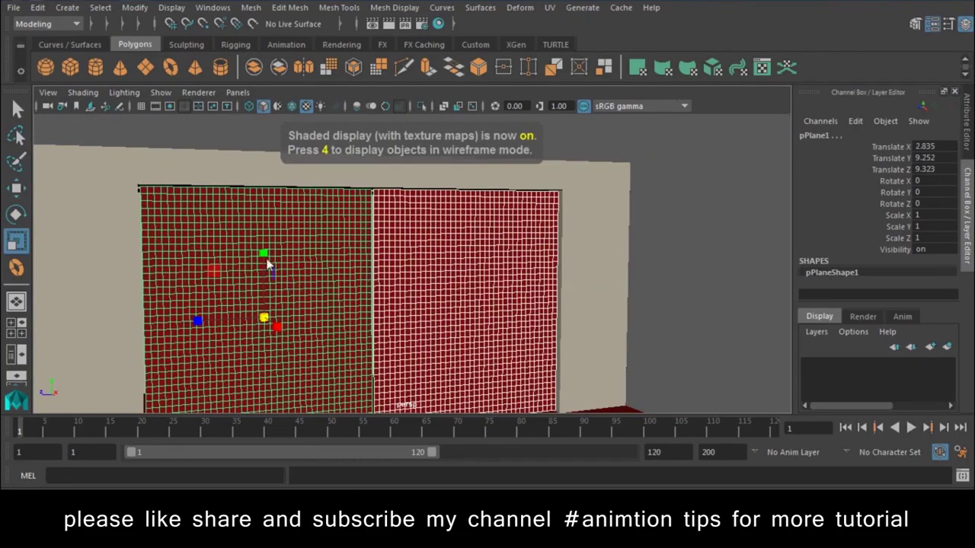
pyautogui.press('w')
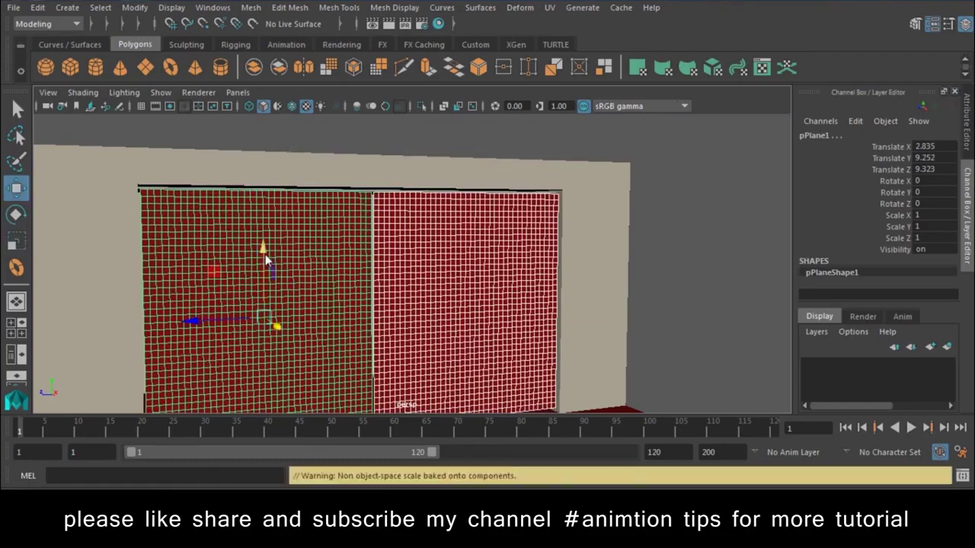
pyautogui.moveTo(265, 259); pyautogui.dragTo(265, 264)
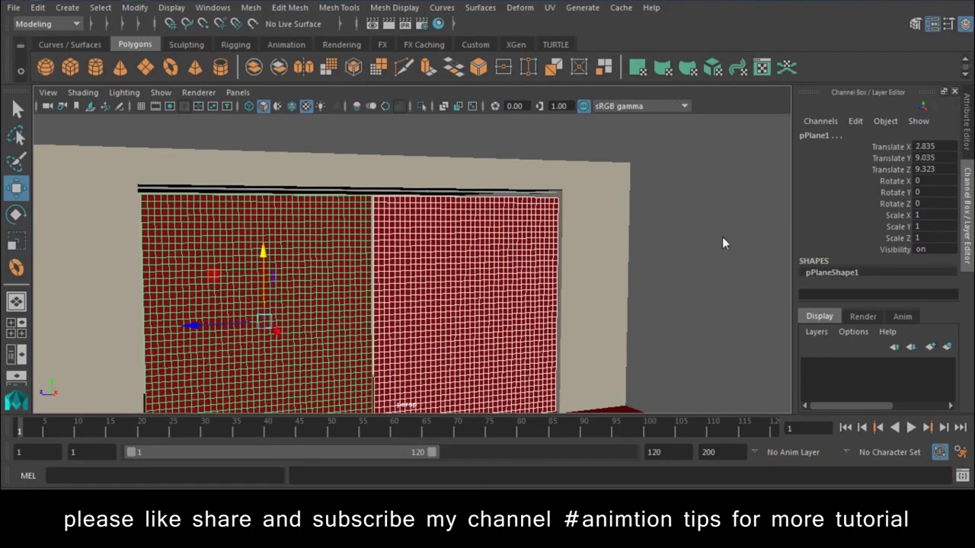
pyautogui.click(723, 243)
pyautogui.scroll(5, 391, 195)
pyautogui.moveTo(446, 246)
pyautogui.keyDown('alt'); pyautogui.mouseDown()
pyautogui.moveTo(361, 265)
pyautogui.moveTo(406, 253)
pyautogui.moveTo(405, 327)
pyautogui.mouseUp(); pyautogui.keyUp('alt')
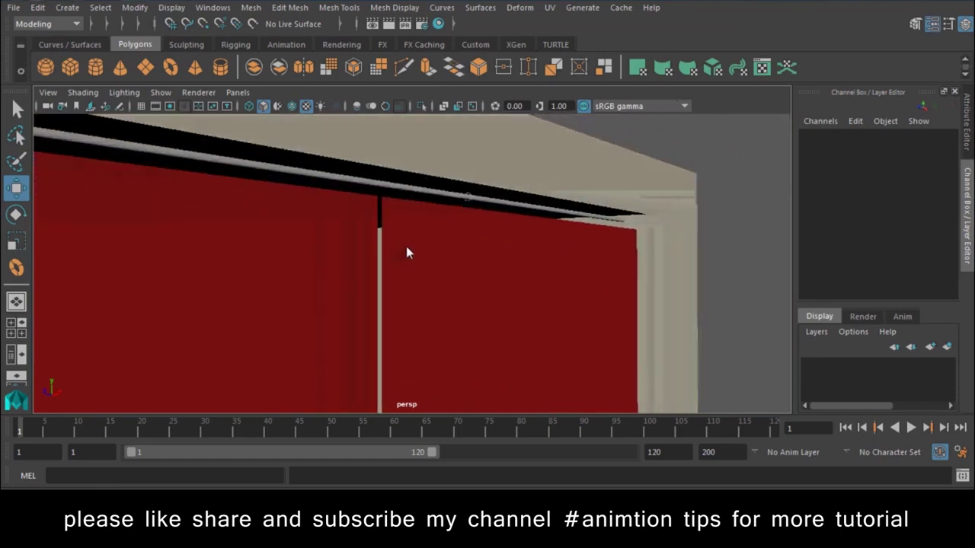
pyautogui.click(267, 294)
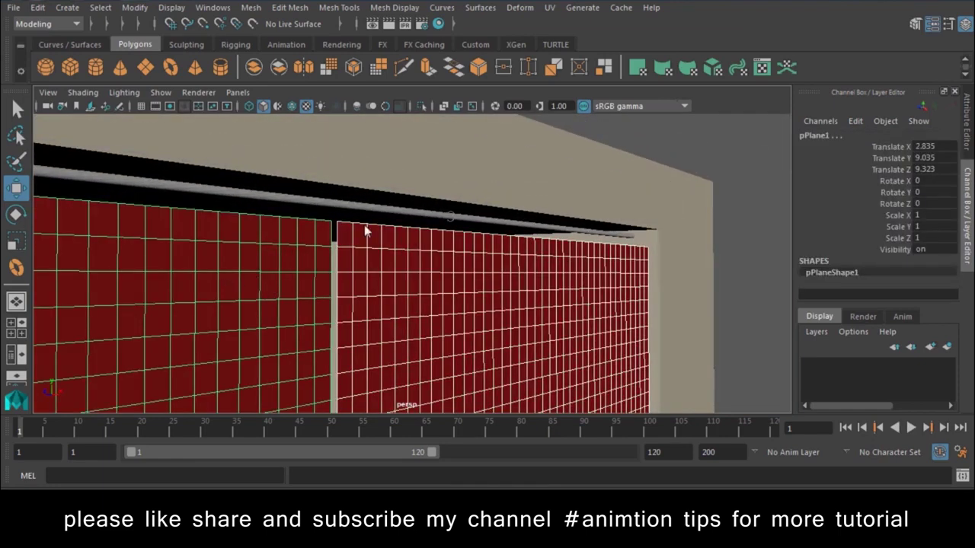
pyautogui.moveTo(670, 251)
pyautogui.mouseDown(button='middle')
pyautogui.moveTo(695, 254)
pyautogui.moveTo(750, 232)
pyautogui.mouseUp(button='middle')
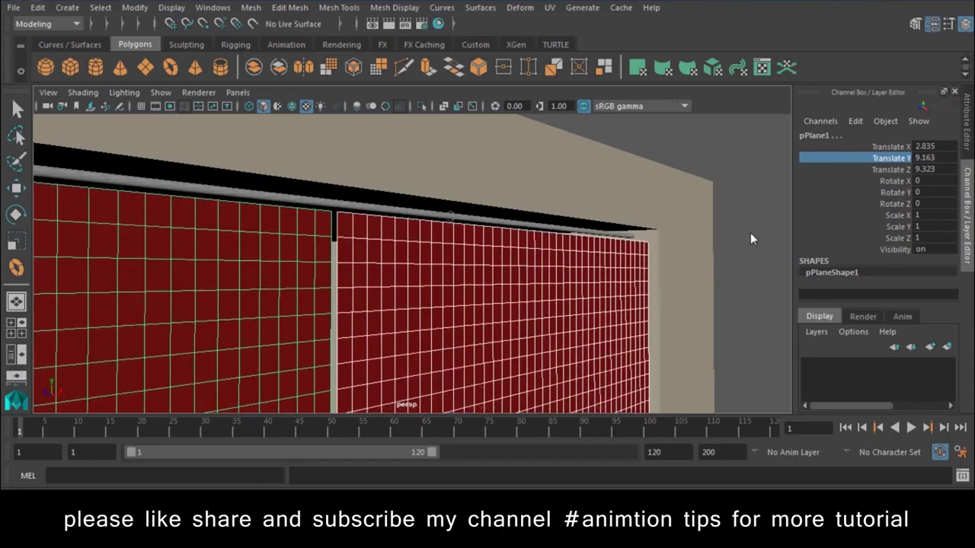
pyautogui.click(750, 232)
# Centre the left curtain plane's pivot with Modify > Center Pivot
pyautogui.click(456, 218)
pyautogui.moveTo(498, 233)
pyautogui.keyDown('alt'); pyautogui.mouseDown()
pyautogui.moveTo(548, 277)
pyautogui.moveTo(350, 255)
pyautogui.moveTo(393, 308)
pyautogui.moveTo(408, 358)
pyautogui.moveTo(403, 335)
pyautogui.moveTo(515, 338)
pyautogui.moveTo(420, 284)
pyautogui.moveTo(449, 313)
pyautogui.moveTo(492, 330)
pyautogui.moveTo(472, 343)
pyautogui.moveTo(441, 298)
pyautogui.moveTo(410, 309)
pyautogui.moveTo(354, 233)
pyautogui.mouseUp(); pyautogui.keyUp('alt')
pyautogui.click(421, 285)
pyautogui.click(136, 8)
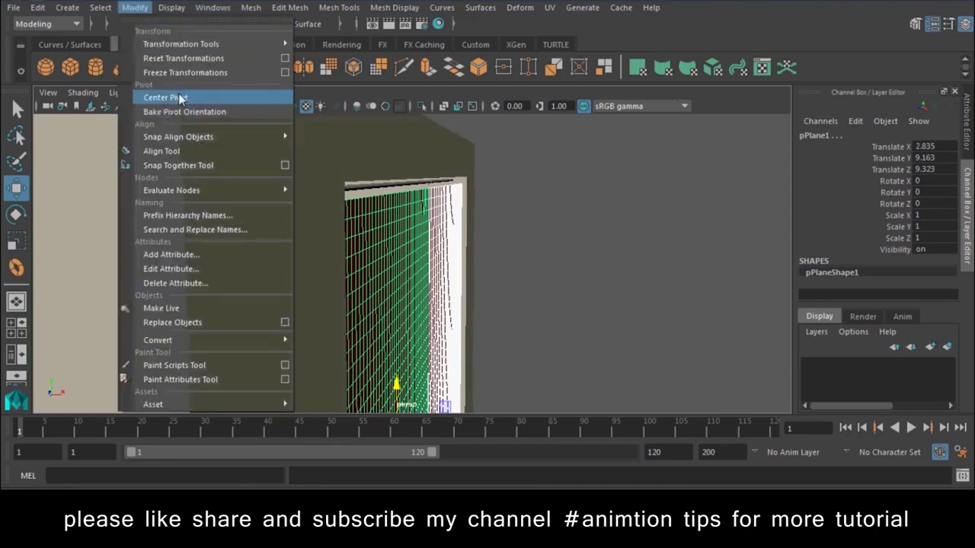
pyautogui.click(178, 94)
pyautogui.keyDown('alt'); pyautogui.moveTo(550, 367); pyautogui.dragTo(437, 387); pyautogui.keyUp('alt')
# Slide the torus ring along the rod toward its left end
pyautogui.press('f')
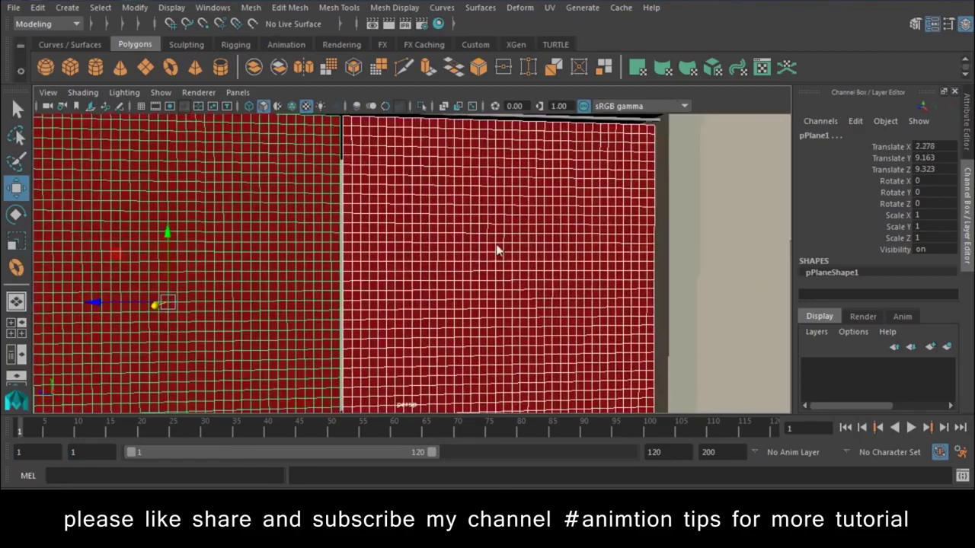
pyautogui.click(316, 146)
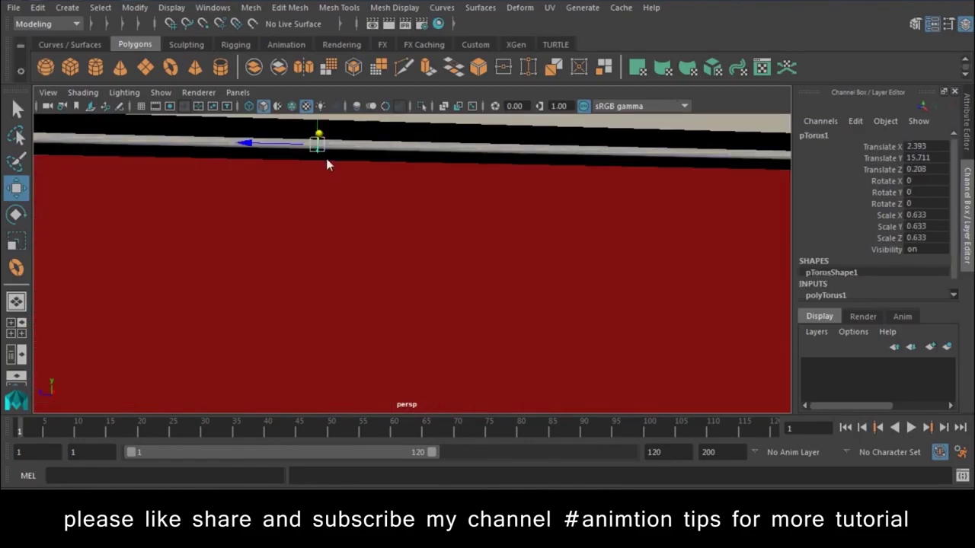
pyautogui.moveTo(345, 229)
pyautogui.keyDown('alt'); pyautogui.mouseDown(button='right')
pyautogui.moveTo(202, 182)
pyautogui.moveTo(269, 233)
pyautogui.mouseUp(button='right'); pyautogui.keyUp('alt')
pyautogui.moveTo(295, 211); pyautogui.dragTo(166, 217)
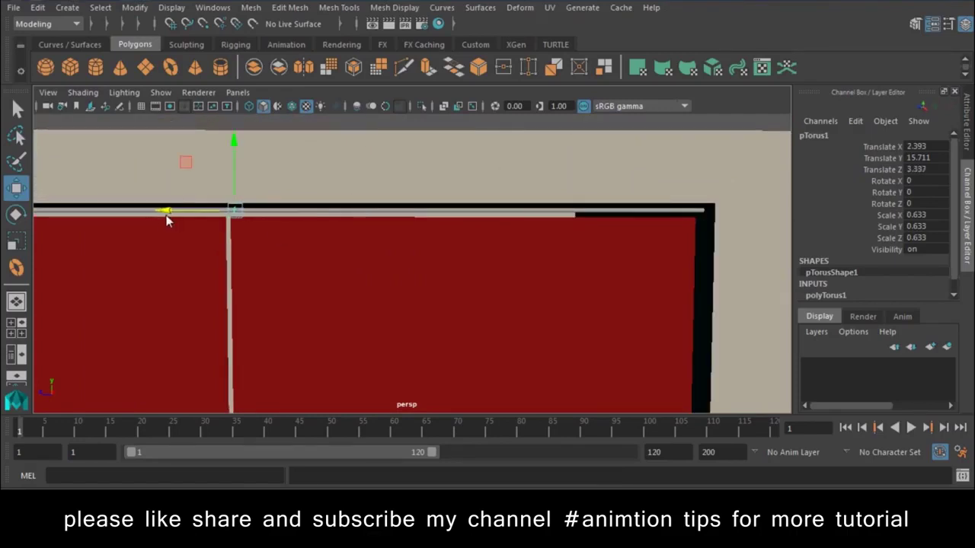
# Duplicate the ring along the rod and repeat Duplicate with Transform to add more rings
pyautogui.hotkey('ctrl', 'd')
pyautogui.moveTo(192, 228); pyautogui.dragTo(200, 221, button='middle')
pyautogui.moveTo(234, 222); pyautogui.dragTo(232, 217)
pyautogui.hotkey('shift', 'd')
pyautogui.hotkey('shift', 'd')
pyautogui.hotkey('shift', 'd')
pyautogui.hotkey('shift', 'd')
pyautogui.hotkey('shift', 'd')
pyautogui.hotkey('shift', 'd')
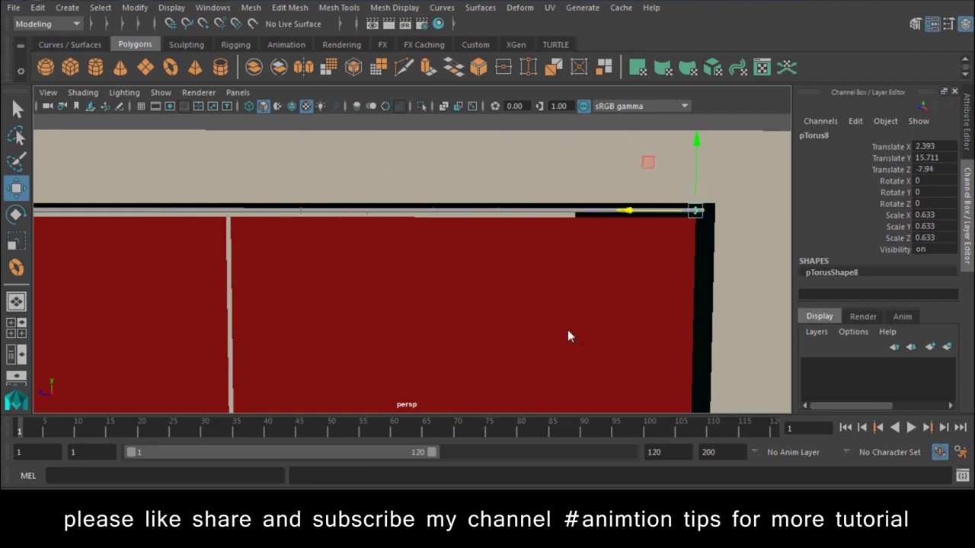
# Select the whole row of rings and duplicate it for the other curtain
pyautogui.keyDown('alt'); pyautogui.moveTo(567, 336); pyautogui.dragTo(246, 206, button='right'); pyautogui.keyUp('alt')
pyautogui.moveTo(495, 260); pyautogui.dragTo(617, 259)
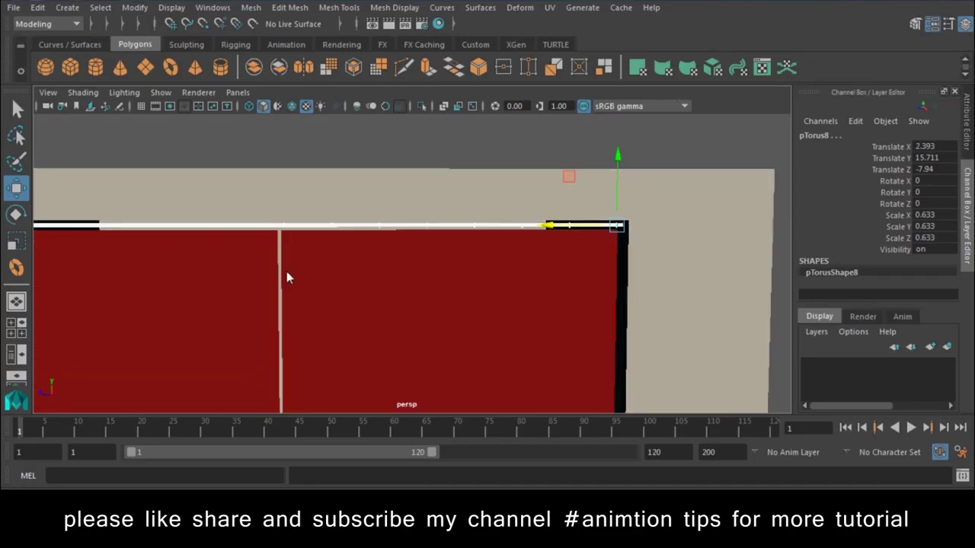
pyautogui.keyDown('alt'); pyautogui.moveTo(707, 389); pyautogui.dragTo(446, 259, button='right'); pyautogui.keyUp('alt')
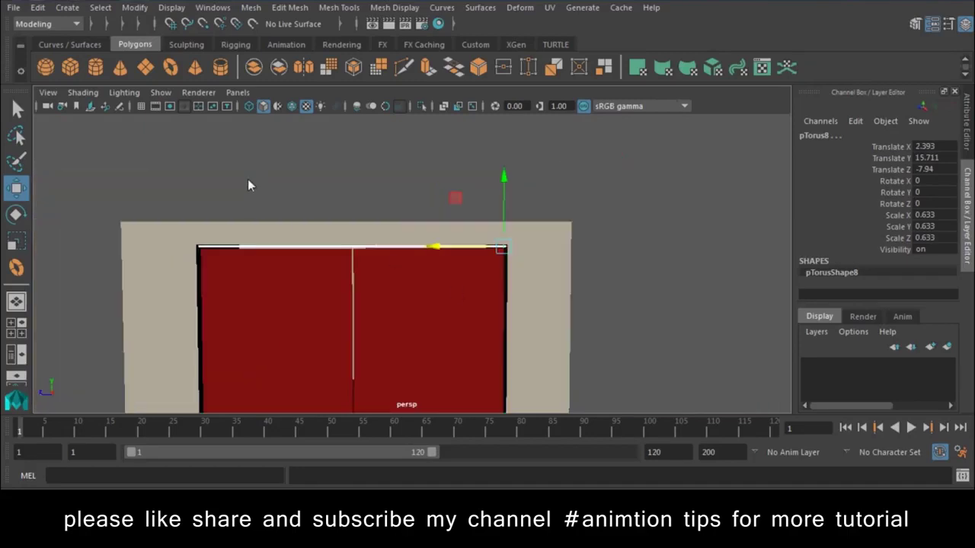
pyautogui.keyDown('alt'); pyautogui.moveTo(457, 296); pyautogui.dragTo(411, 318); pyautogui.keyUp('alt')
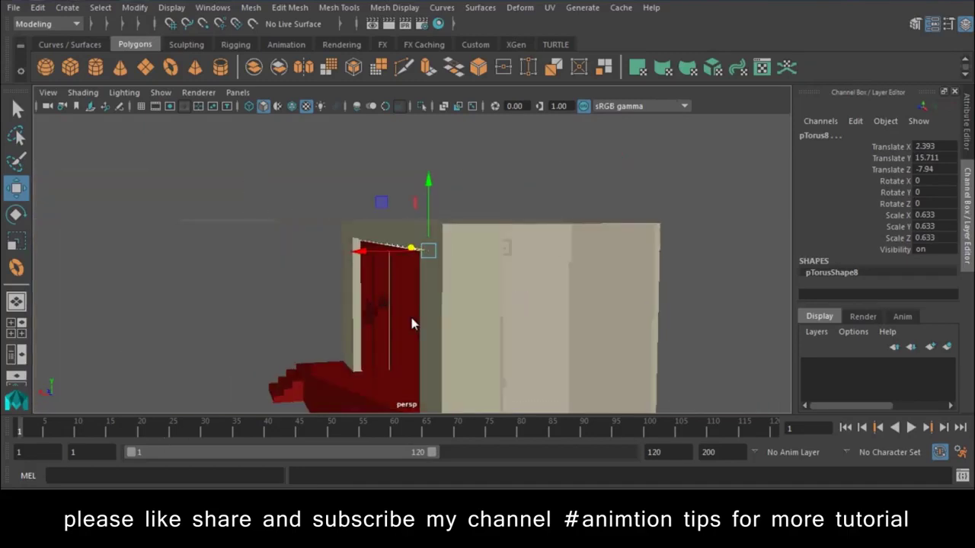
pyautogui.keyDown('alt'); pyautogui.moveTo(411, 317); pyautogui.dragTo(578, 436, button='right'); pyautogui.keyUp('alt')
pyautogui.moveTo(383, 320)
pyautogui.keyDown('alt'); pyautogui.mouseDown()
pyautogui.moveTo(592, 253)
pyautogui.moveTo(280, 270)
pyautogui.mouseUp(); pyautogui.keyUp('alt')
pyautogui.hotkey('ctrl', 'd')
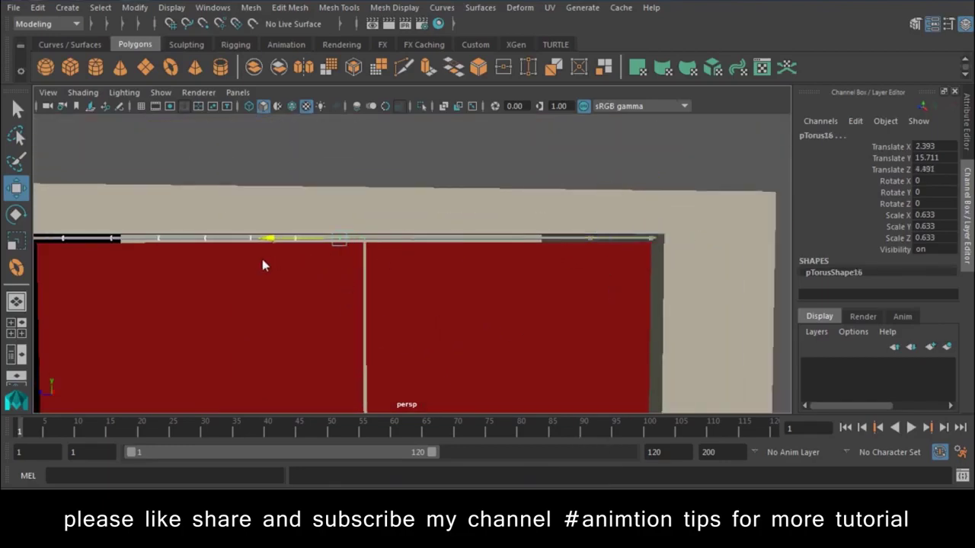
# Review the rings above the curtains and select the left curtain plane
pyautogui.moveTo(284, 316)
pyautogui.keyDown('alt'); pyautogui.mouseDown()
pyautogui.moveTo(255, 299)
pyautogui.moveTo(303, 265)
pyautogui.mouseUp(); pyautogui.keyUp('alt')
pyautogui.click(454, 155)
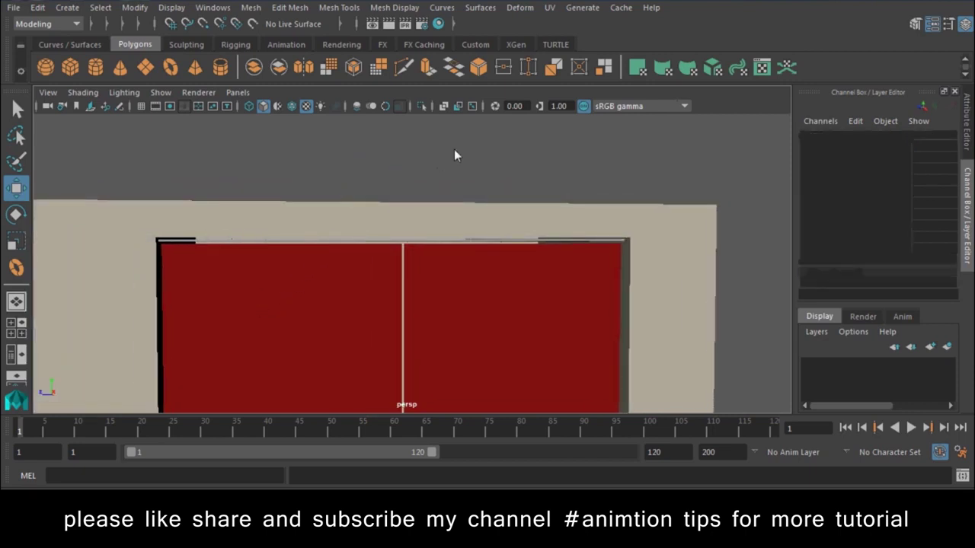
pyautogui.scroll(-2, 380, 304)
pyautogui.moveTo(383, 287)
pyautogui.keyDown('alt'); pyautogui.mouseDown()
pyautogui.moveTo(468, 323)
pyautogui.moveTo(432, 269)
pyautogui.moveTo(471, 317)
pyautogui.moveTo(344, 211)
pyautogui.mouseUp(); pyautogui.keyUp('alt')
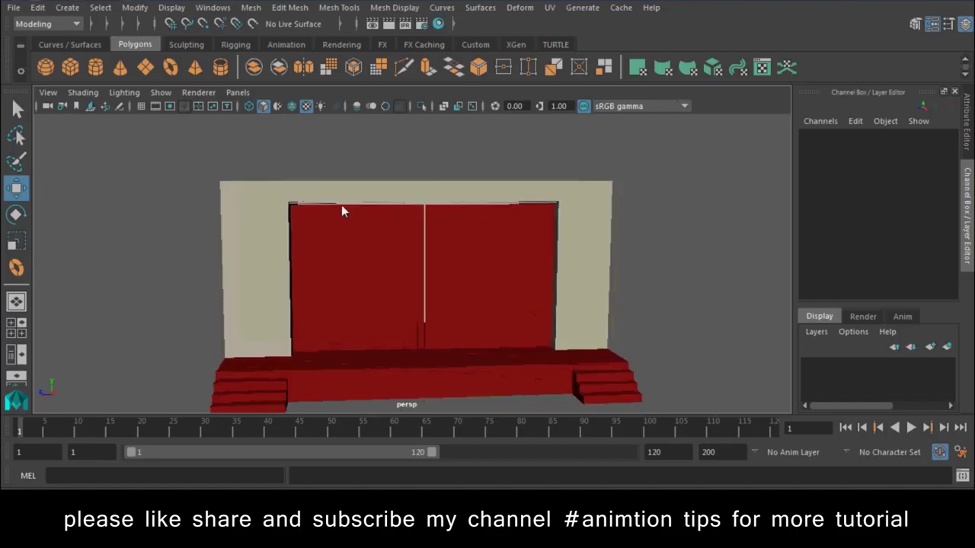
pyautogui.scroll(3, 391, 231)
pyautogui.scroll(-1, 396, 248)
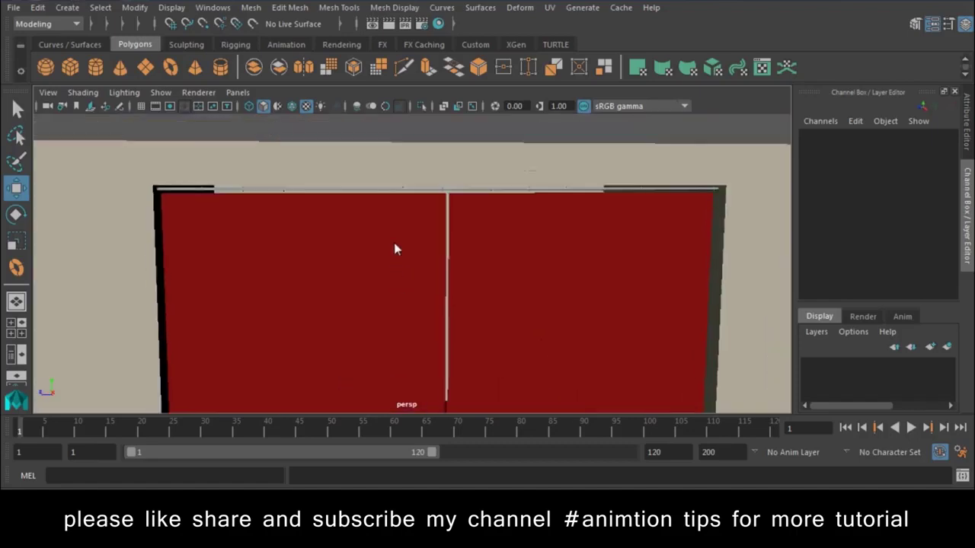
pyautogui.scroll(2, 420, 308)
pyautogui.moveTo(419, 302)
pyautogui.keyDown('alt'); pyautogui.mouseDown()
pyautogui.moveTo(487, 424)
pyautogui.moveTo(438, 299)
pyautogui.moveTo(406, 258)
pyautogui.moveTo(430, 244)
pyautogui.mouseUp(); pyautogui.keyUp('alt')
pyautogui.click(430, 244)
pyautogui.moveTo(432, 223); pyautogui.dragTo(435, 144, button='right')
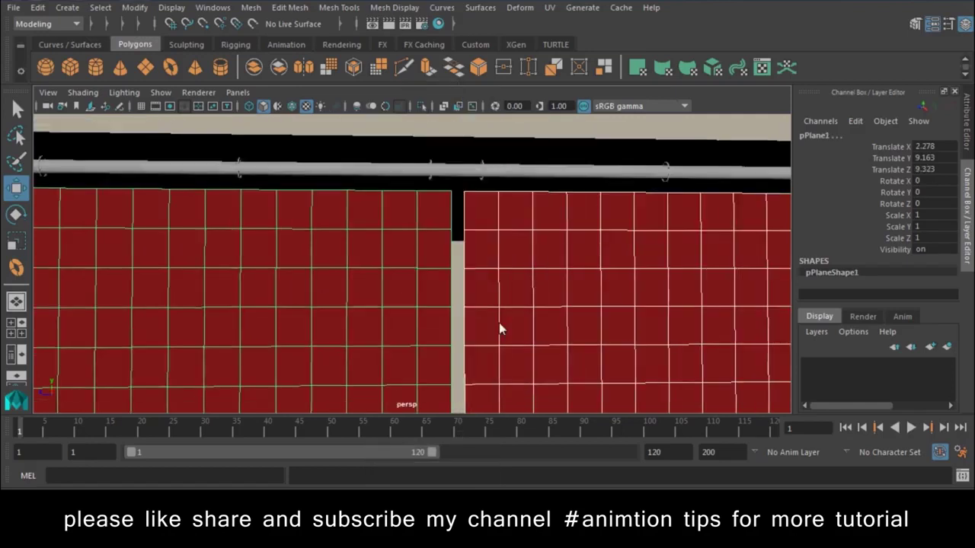
pyautogui.scroll(-3, 362, 303)
pyautogui.keyDown('alt'); pyautogui.moveTo(362, 302); pyautogui.dragTo(356, 249, button='middle'); pyautogui.keyUp('alt')
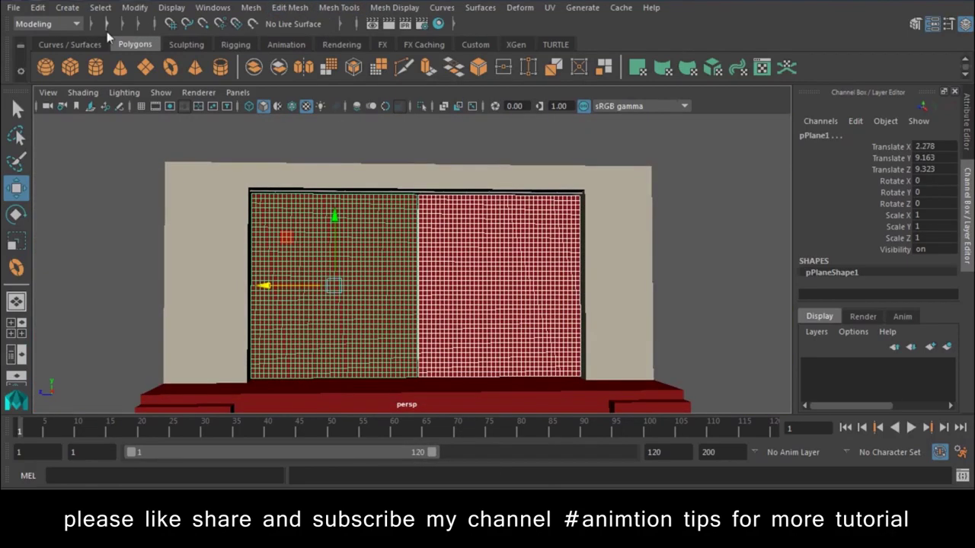
# Switch to the FX menu set and delete construction history by type
pyautogui.click(45, 23)
pyautogui.click(31, 79)
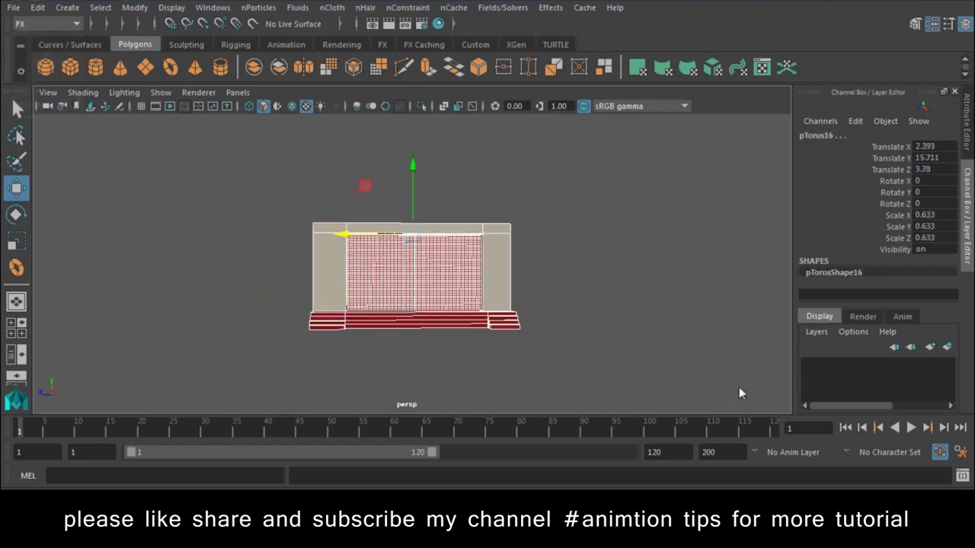
pyautogui.click(37, 7)
pyautogui.moveTo(78, 176)
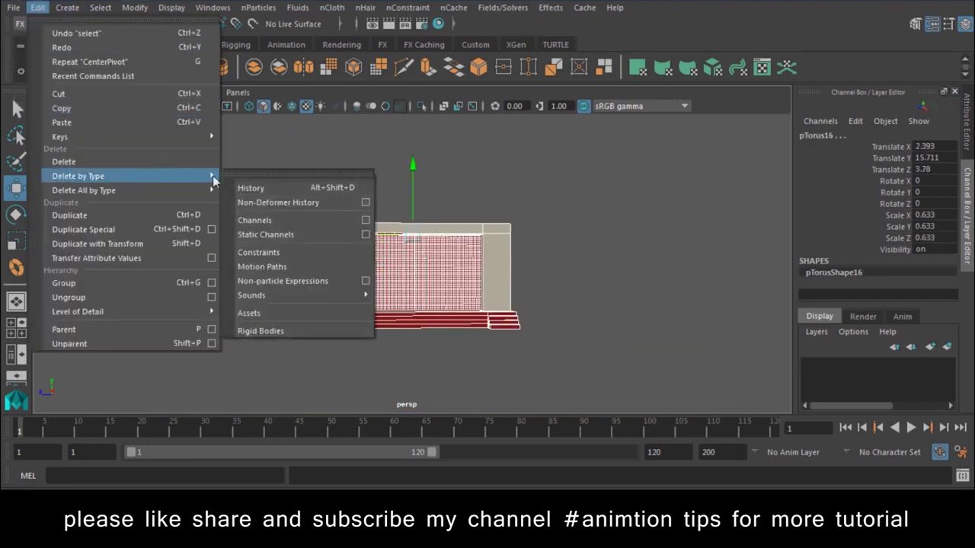
pyautogui.click(245, 189)
# Convert both curtain planes into nCloth, creating nClothShape1 and nClothShape2
pyautogui.scroll(3, 439, 309)
pyautogui.scroll(3, 415, 279)
pyautogui.click(416, 280)
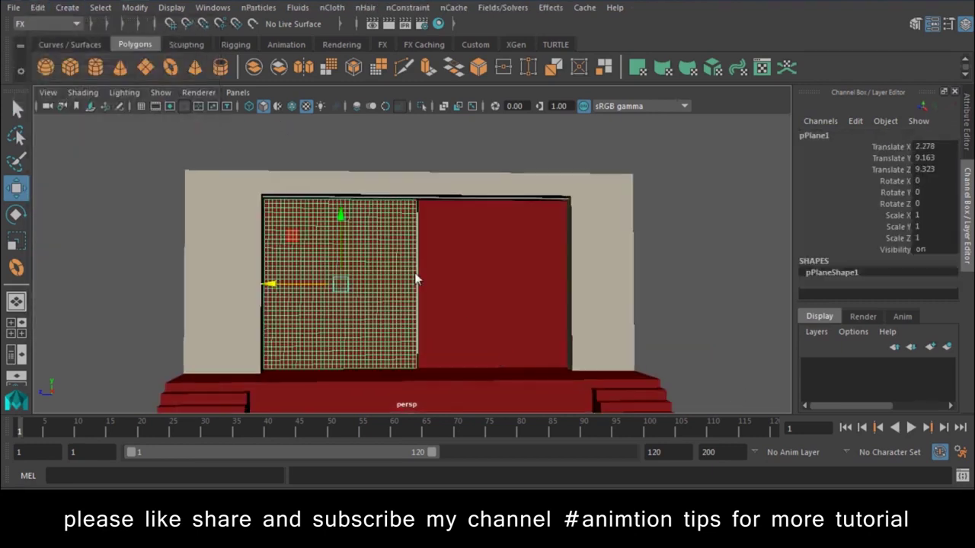
pyautogui.keyDown('shift'); pyautogui.click(477, 278); pyautogui.keyUp('shift')
pyautogui.click(331, 7)
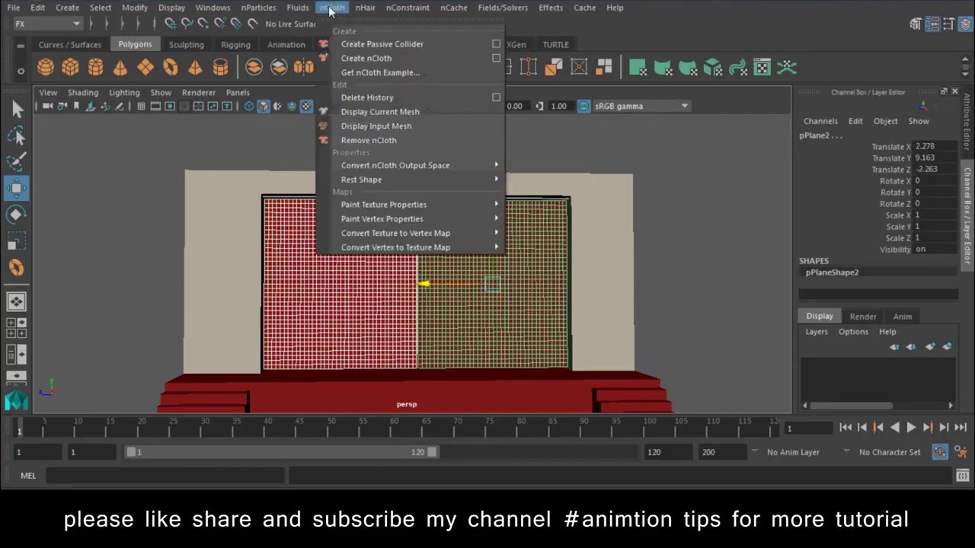
pyautogui.click(355, 58)
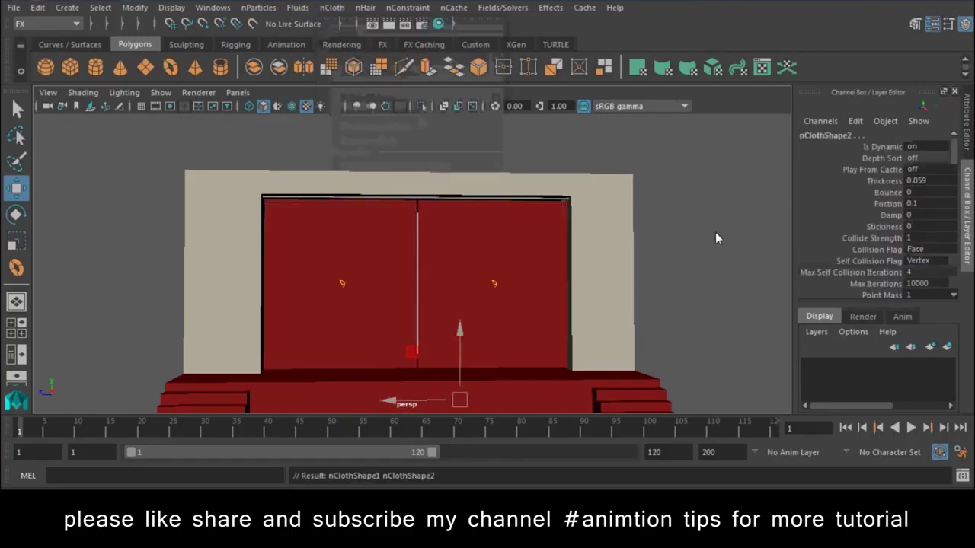
pyautogui.click(691, 248)
# Test-play the cloth simulation to frame 33, then rewind to the start
pyautogui.click(910, 428)
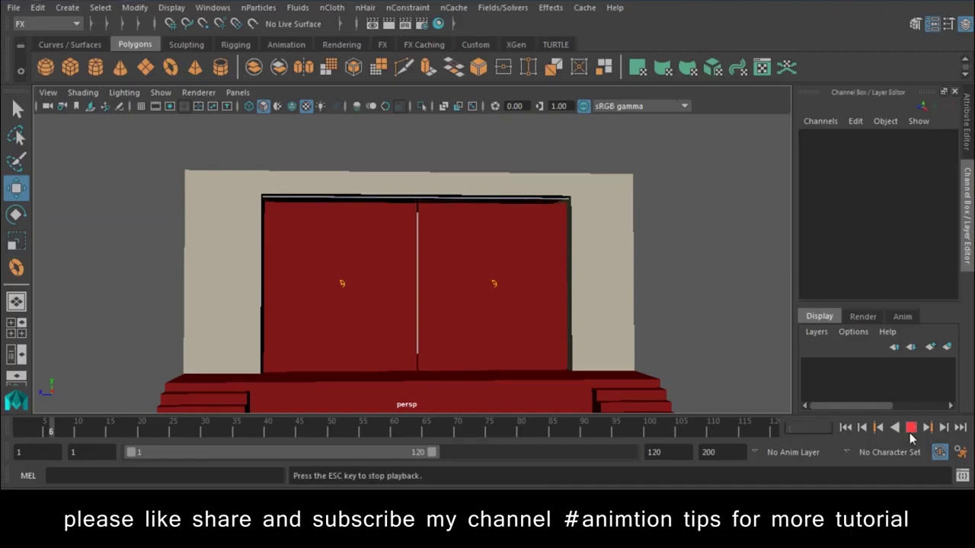
pyautogui.click(911, 432)
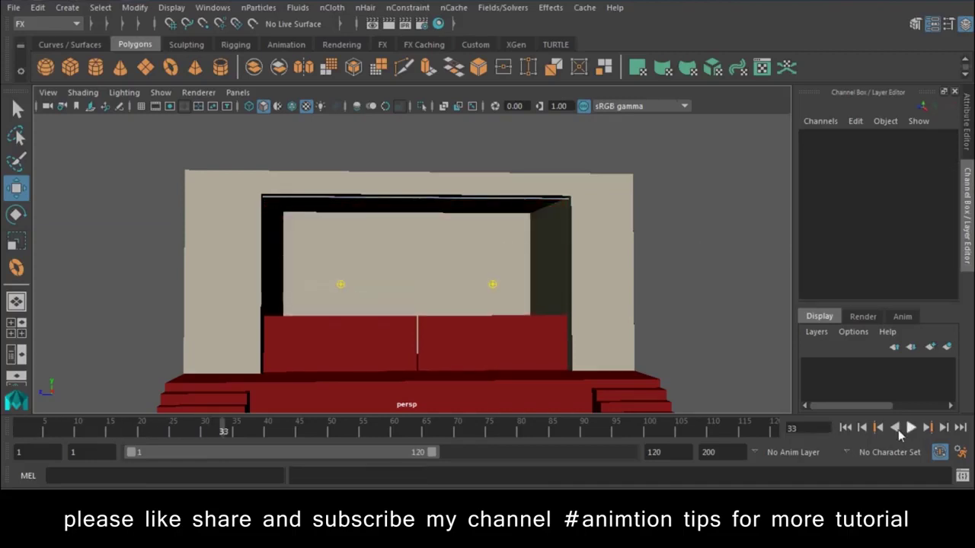
pyautogui.click(841, 429)
# Make the stage block a passive collider (nRigidShape1) and replay the simulation from frame 1
pyautogui.keyDown('alt'); pyautogui.moveTo(645, 364); pyautogui.dragTo(426, 283); pyautogui.keyUp('alt')
pyautogui.click(596, 383)
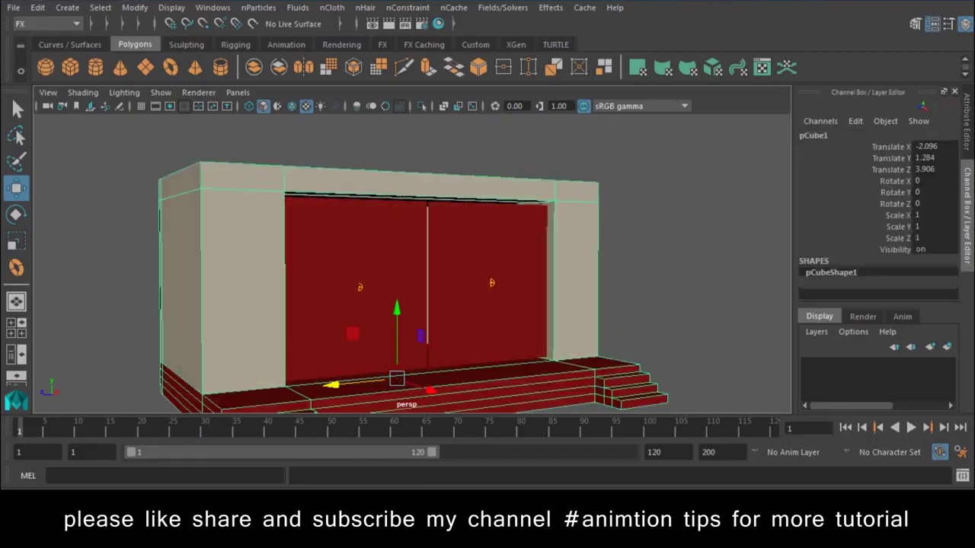
pyautogui.click(346, 9)
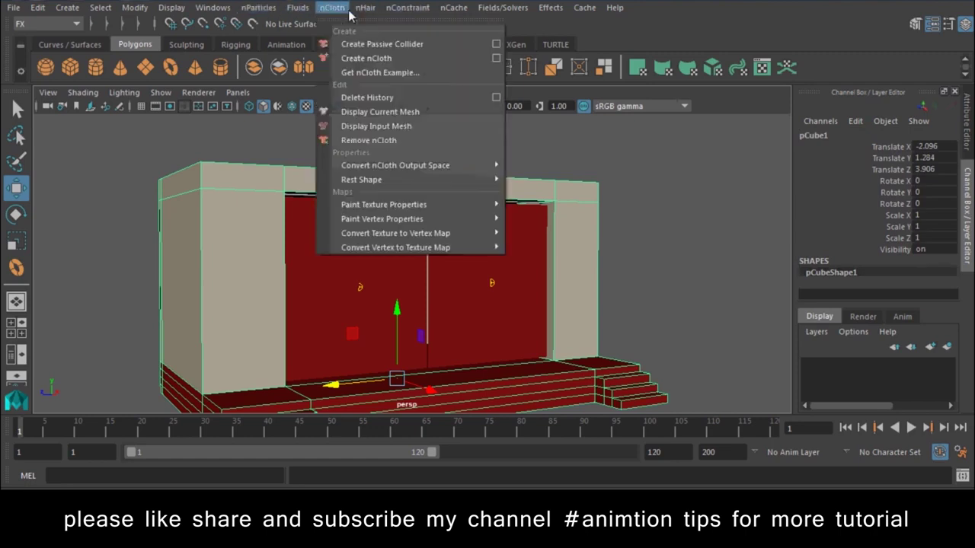
pyautogui.click(370, 44)
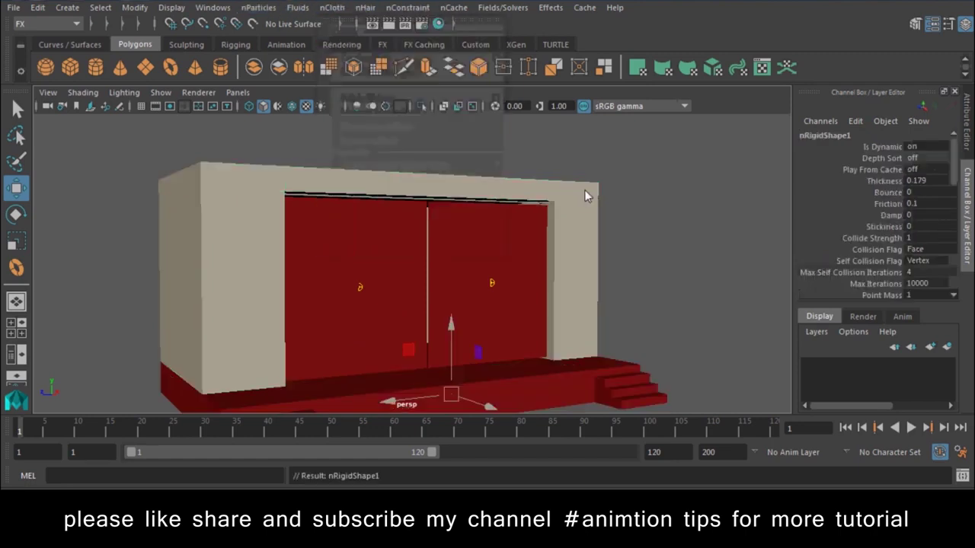
pyautogui.click(709, 318)
pyautogui.click(910, 431)
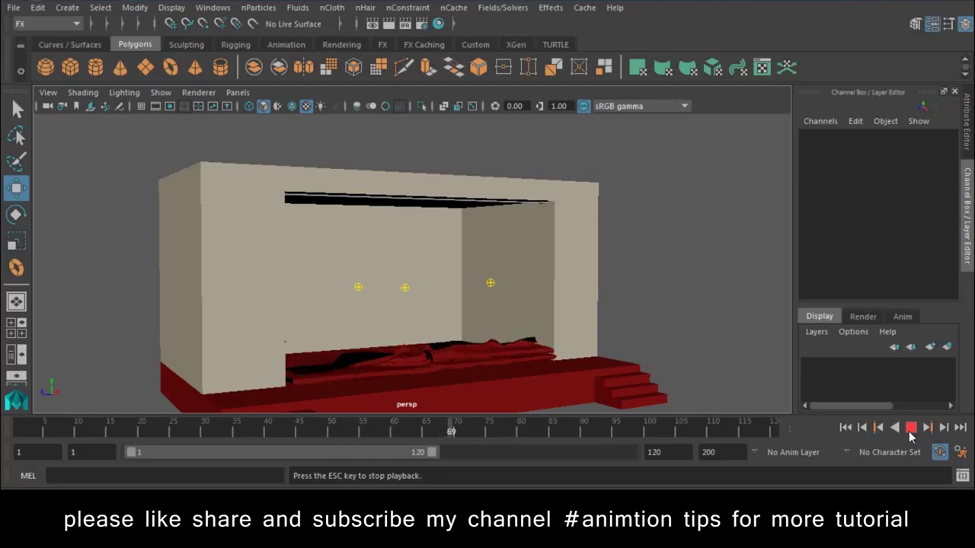
pyautogui.click(911, 431)
pyautogui.click(845, 428)
# Pin two top-edge curtain vertices to the first torus ring with a Component to Component nConstraint
pyautogui.scroll(3, 502, 315)
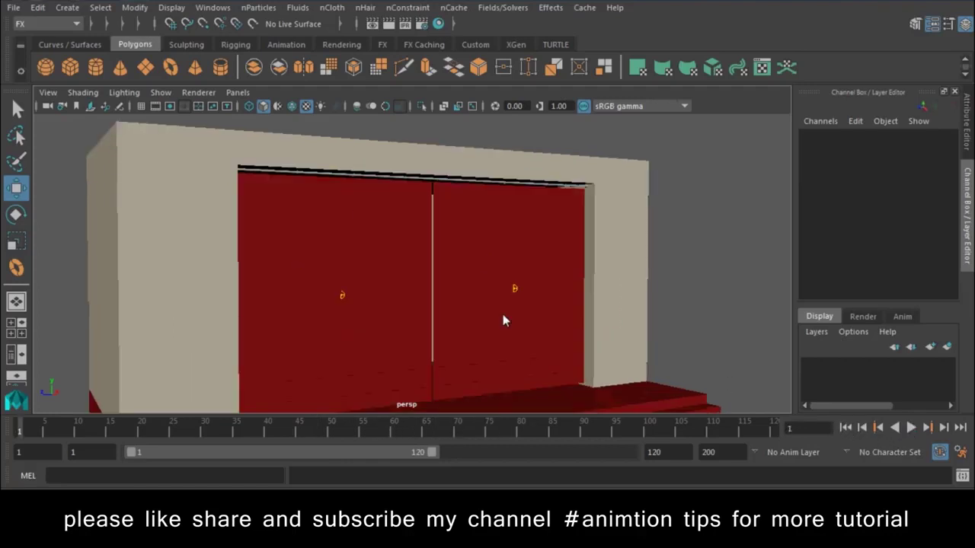
pyautogui.scroll(3, 438, 285)
pyautogui.moveTo(438, 286)
pyautogui.keyDown('alt'); pyautogui.mouseDown()
pyautogui.moveTo(487, 311)
pyautogui.moveTo(393, 291)
pyautogui.moveTo(400, 215)
pyautogui.mouseUp(); pyautogui.keyUp('alt')
pyautogui.moveTo(400, 215)
pyautogui.mouseDown(button='right')
pyautogui.moveTo(371, 194)
pyautogui.moveTo(341, 74)
pyautogui.mouseUp(button='right')
pyautogui.keyDown('alt'); pyautogui.moveTo(351, 114); pyautogui.dragTo(415, 278, button='middle'); pyautogui.keyUp('alt')
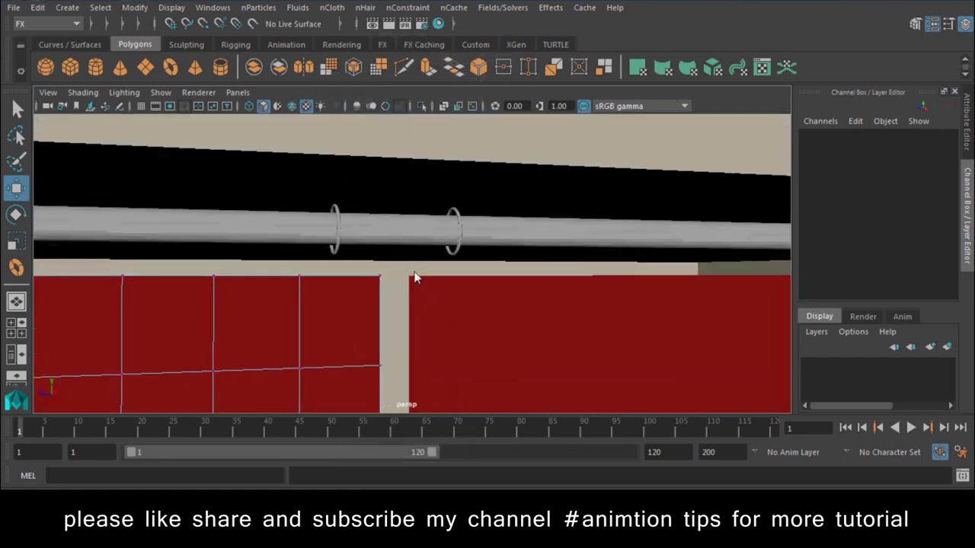
pyautogui.moveTo(277, 304); pyautogui.dragTo(321, 267)
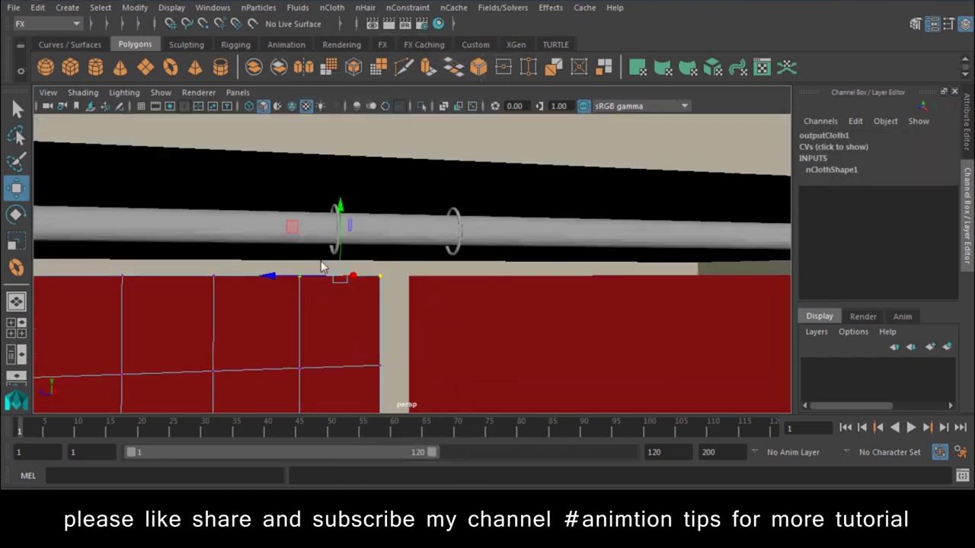
pyautogui.click(333, 212)
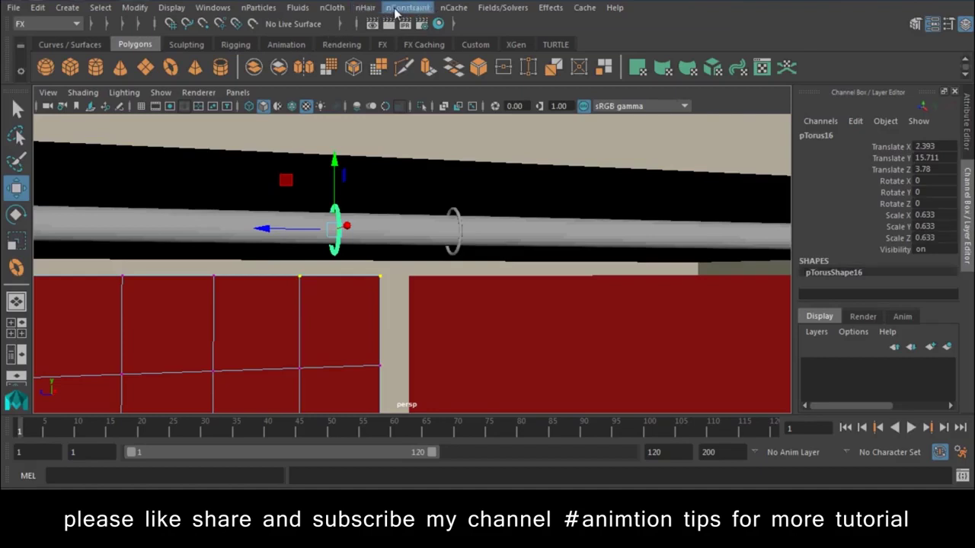
pyautogui.click(396, 9)
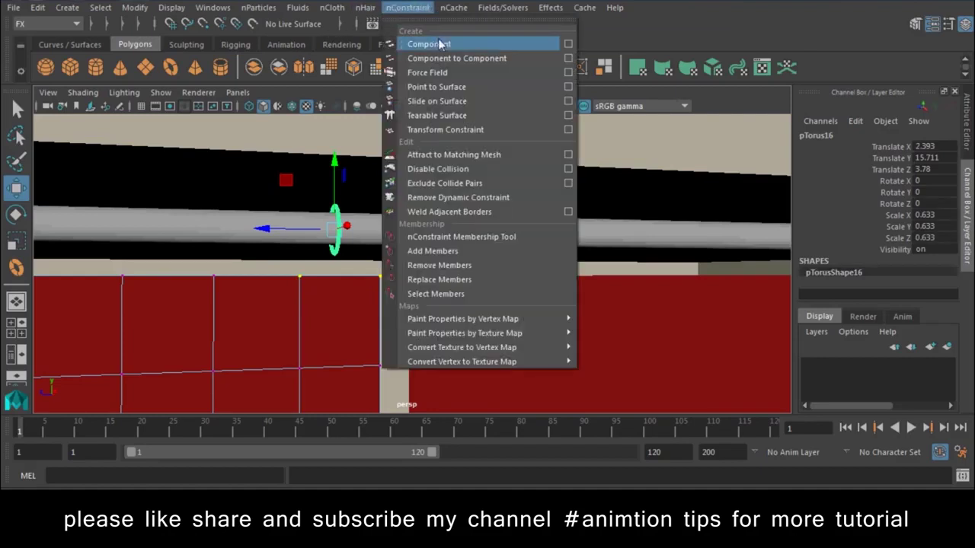
pyautogui.click(458, 88)
# Constrain the top-edge vertices below the next ring to that ring
pyautogui.click(251, 334)
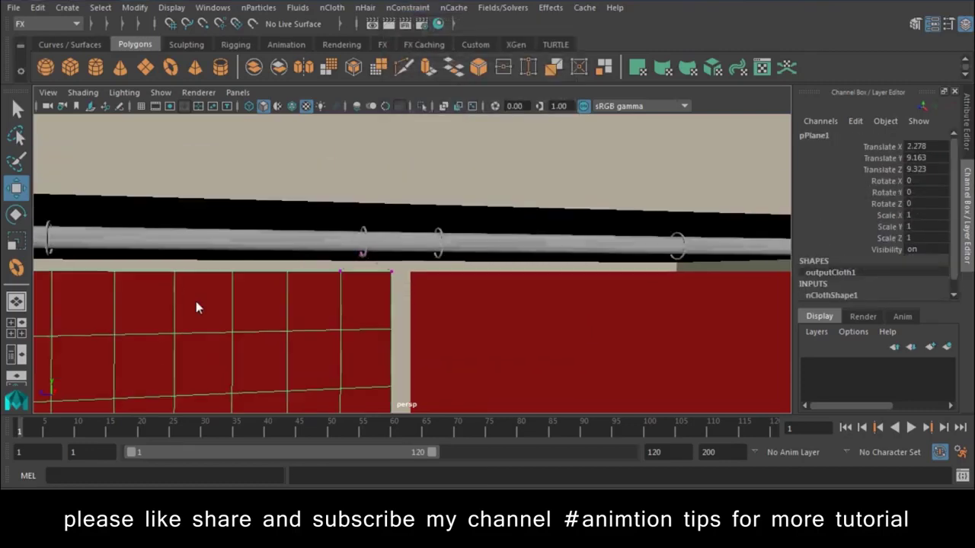
pyautogui.scroll(2, 195, 307)
pyautogui.moveTo(349, 280); pyautogui.dragTo(314, 211, button='right')
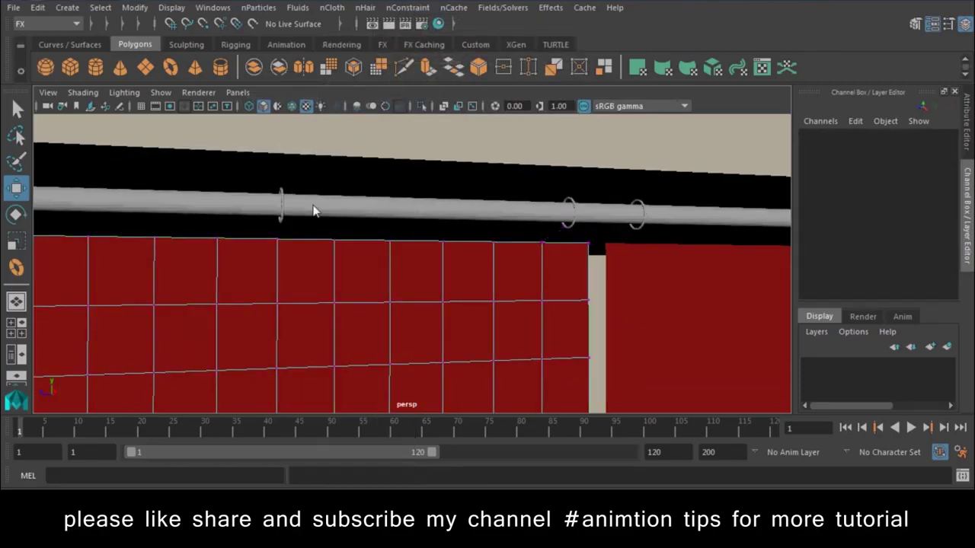
pyautogui.moveTo(348, 222); pyautogui.dragTo(223, 257)
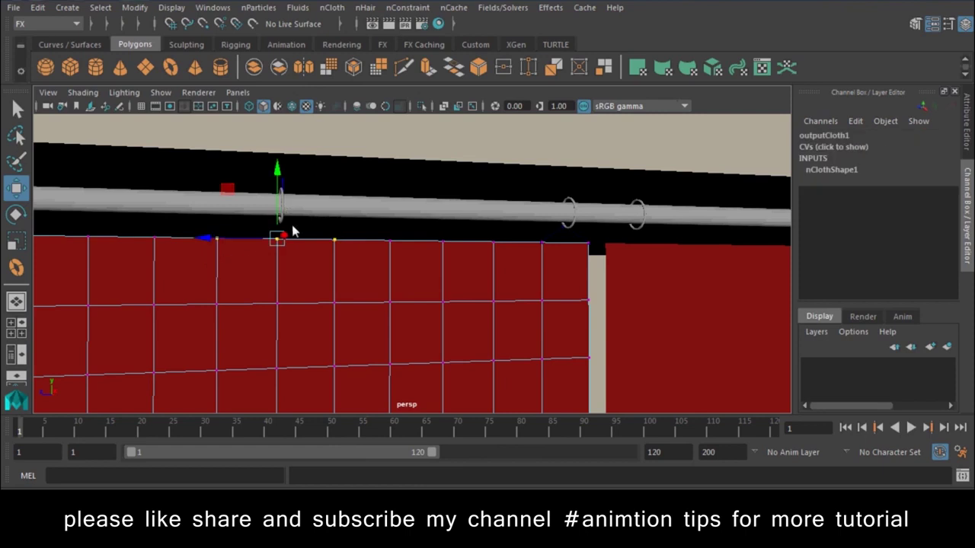
pyautogui.click(282, 215)
pyautogui.click(408, 8)
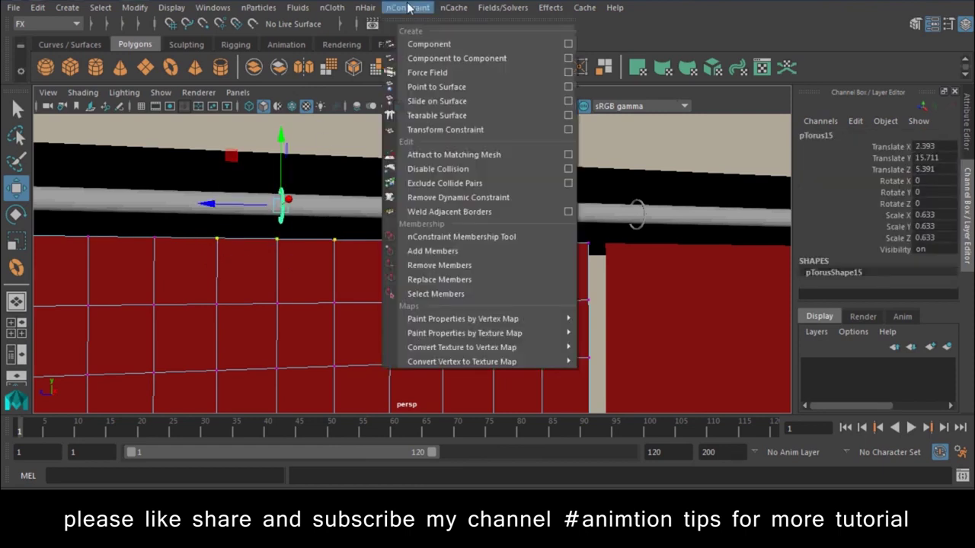
pyautogui.click(457, 103)
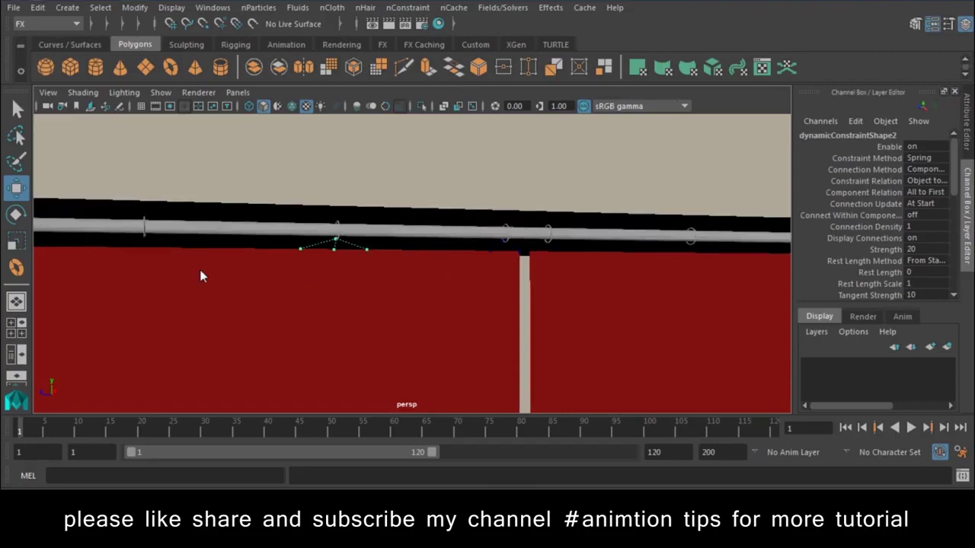
# Move the view along the rod to the next ring and repeat the constraint with G
pyautogui.keyDown('alt'); pyautogui.moveTo(199, 269); pyautogui.dragTo(417, 249); pyautogui.keyUp('alt')
pyautogui.click(418, 250)
pyautogui.moveTo(526, 137); pyautogui.dragTo(537, 193, button='right')
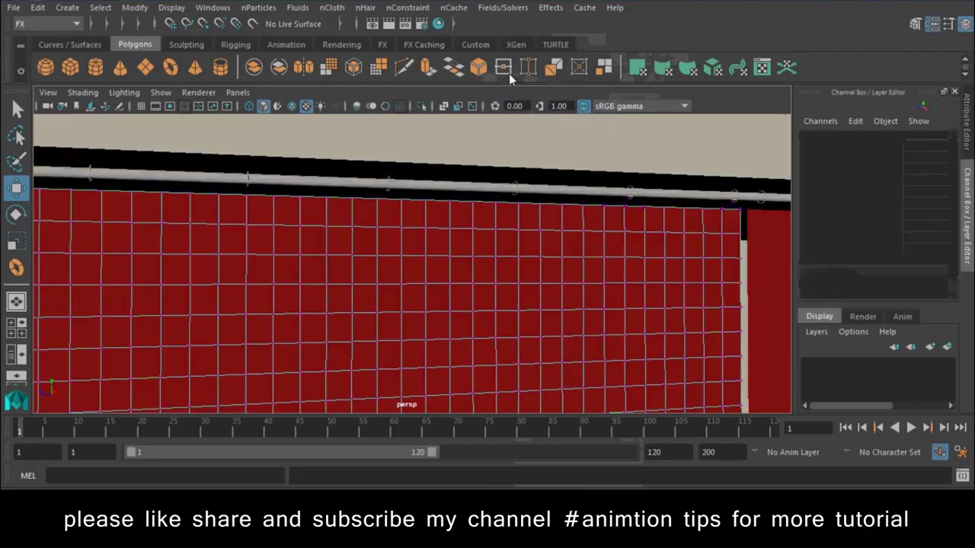
pyautogui.keyDown('alt'); pyautogui.moveTo(537, 194); pyautogui.dragTo(487, 212); pyautogui.keyUp('alt')
pyautogui.moveTo(438, 231)
pyautogui.keyDown('alt'); pyautogui.mouseDown()
pyautogui.moveTo(459, 221)
pyautogui.moveTo(411, 215)
pyautogui.mouseUp(); pyautogui.keyUp('alt')
pyautogui.press('g')
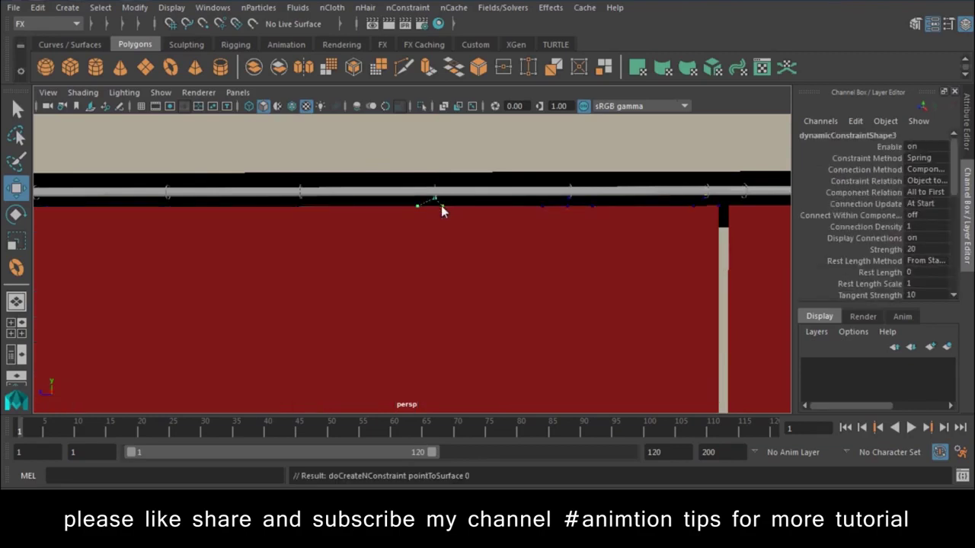
# Zoom in on the curtain and pin the top-edge vertices under another ring to it
pyautogui.click(442, 208)
pyautogui.moveTo(394, 233)
pyautogui.keyDown('alt'); pyautogui.mouseDown(button='right')
pyautogui.moveTo(370, 272)
pyautogui.moveTo(299, 296)
pyautogui.mouseUp(button='right'); pyautogui.keyUp('alt')
pyautogui.keyDown('alt'); pyautogui.moveTo(299, 299); pyautogui.dragTo(322, 321, button='middle'); pyautogui.keyUp('alt')
pyautogui.moveTo(460, 206); pyautogui.dragTo(393, 99, button='right')
pyautogui.moveTo(386, 163); pyautogui.dragTo(257, 217)
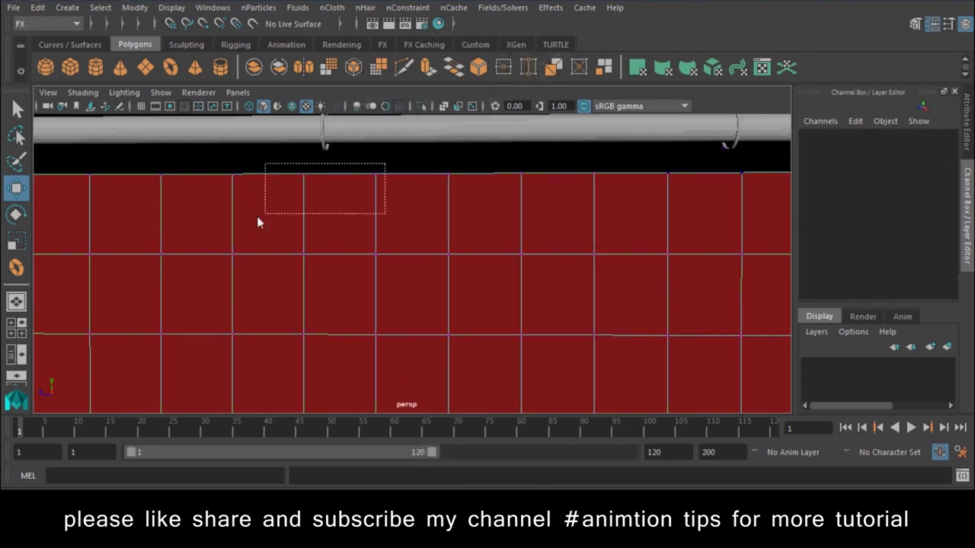
pyautogui.keyDown('shift'); pyautogui.click(320, 143); pyautogui.keyUp('shift')
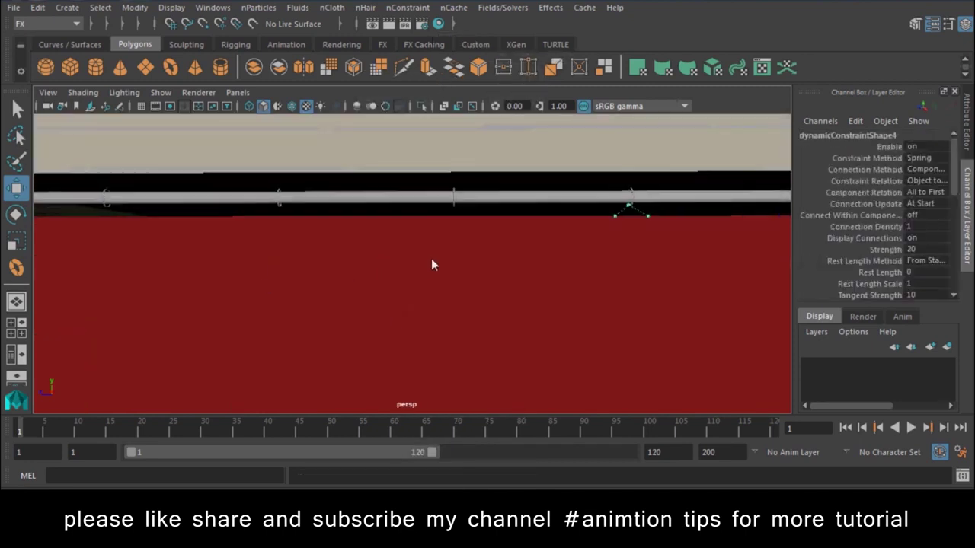
pyautogui.click(412, 253)
# Pin a top-edge vertex to the next ring's surface
pyautogui.rightClick(484, 199)
pyautogui.click(456, 81)
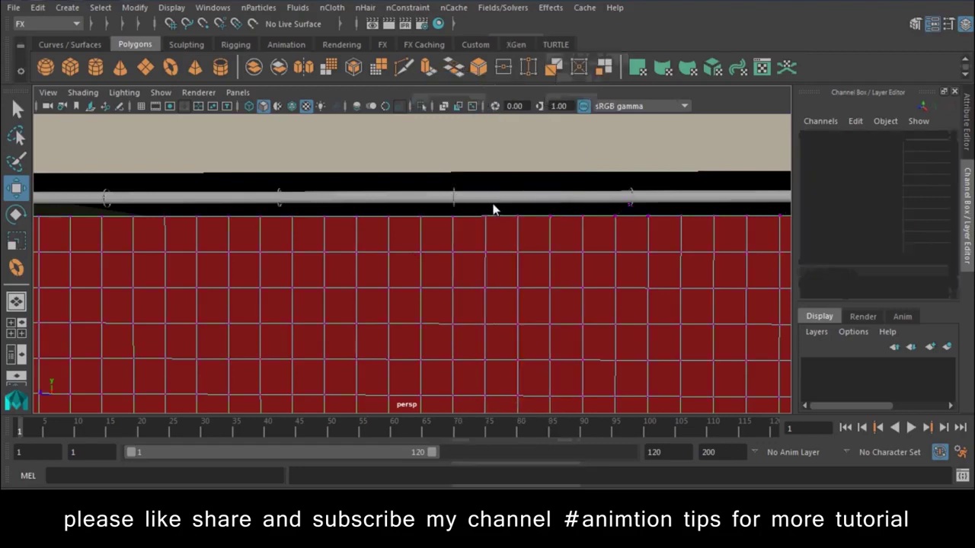
pyautogui.click(468, 215)
pyautogui.keyDown('shift'); pyautogui.click(453, 197); pyautogui.keyUp('shift')
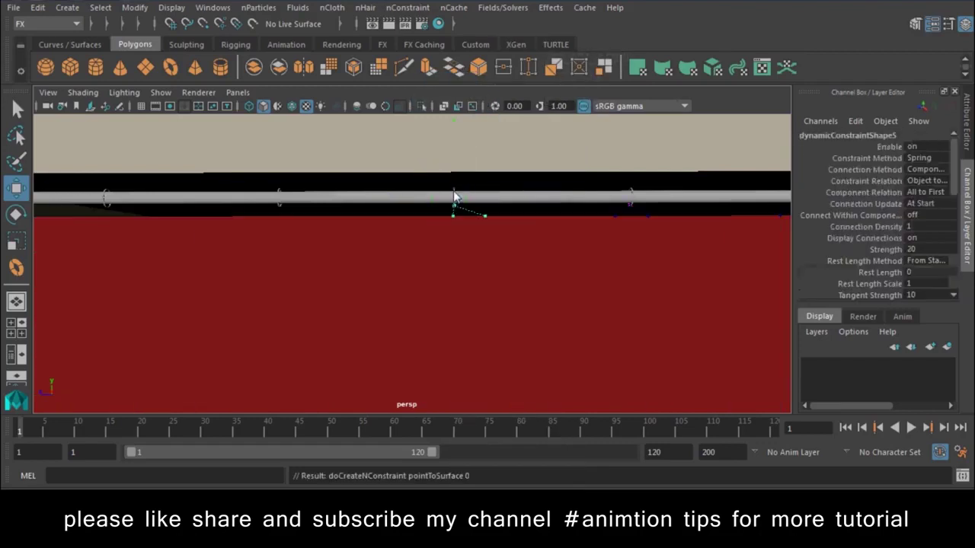
pyautogui.click(453, 256)
# Constrain the top-edge vertex under the following ring to that ring
pyautogui.moveTo(453, 251); pyautogui.dragTo(465, 218, button='right')
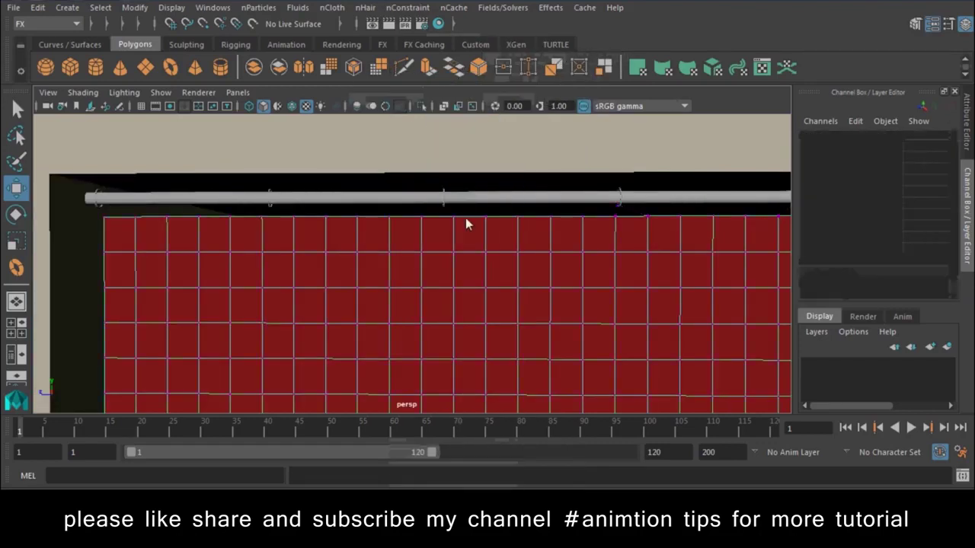
pyautogui.click(439, 212)
pyautogui.keyDown('shift'); pyautogui.click(444, 199); pyautogui.keyUp('shift')
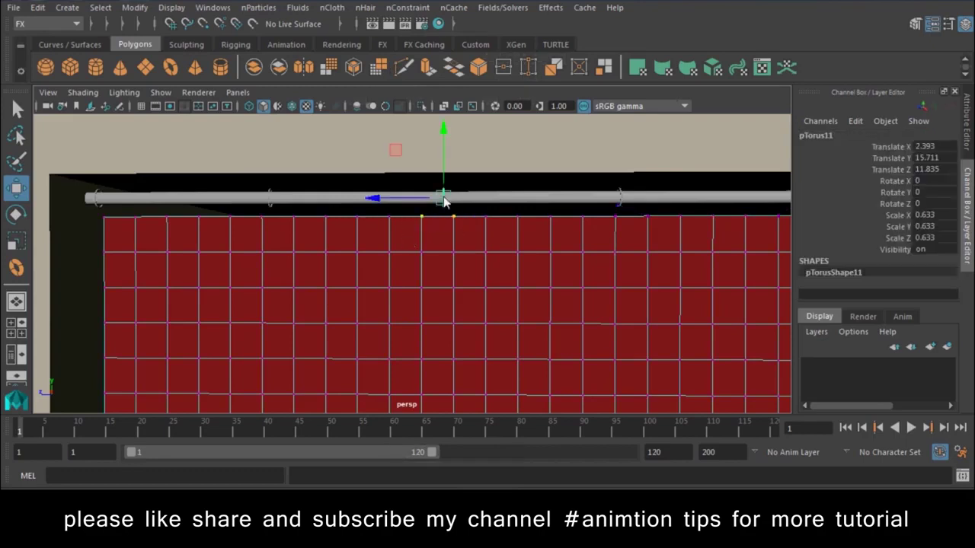
pyautogui.click(418, 257)
# Pin another top-edge vertex to its ring, repeating the constraint with G
pyautogui.moveTo(419, 258); pyautogui.dragTo(329, 120, button='right')
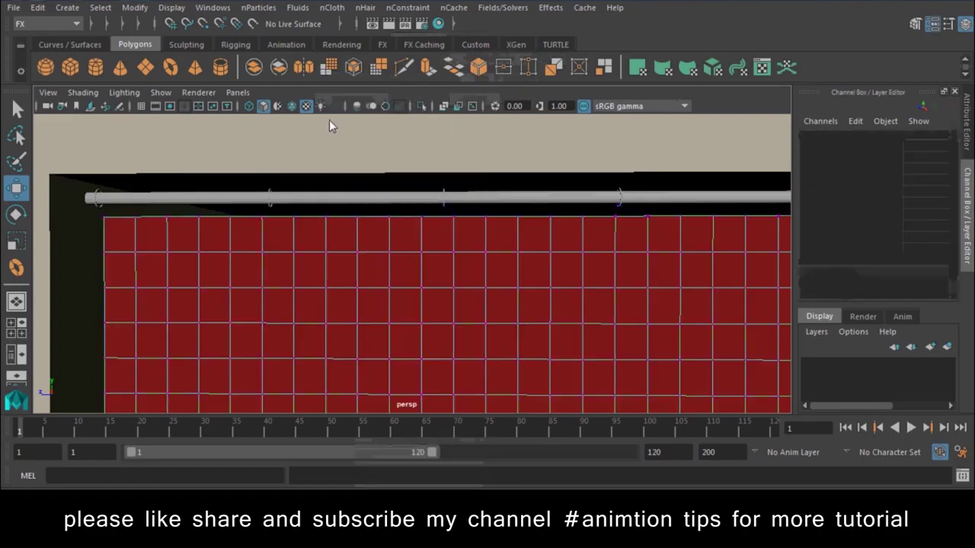
pyautogui.keyDown('alt'); pyautogui.moveTo(209, 260); pyautogui.dragTo(410, 259, button='middle'); pyautogui.keyUp('alt')
pyautogui.click(451, 216)
pyautogui.keyDown('shift'); pyautogui.click(450, 199); pyautogui.keyUp('shift')
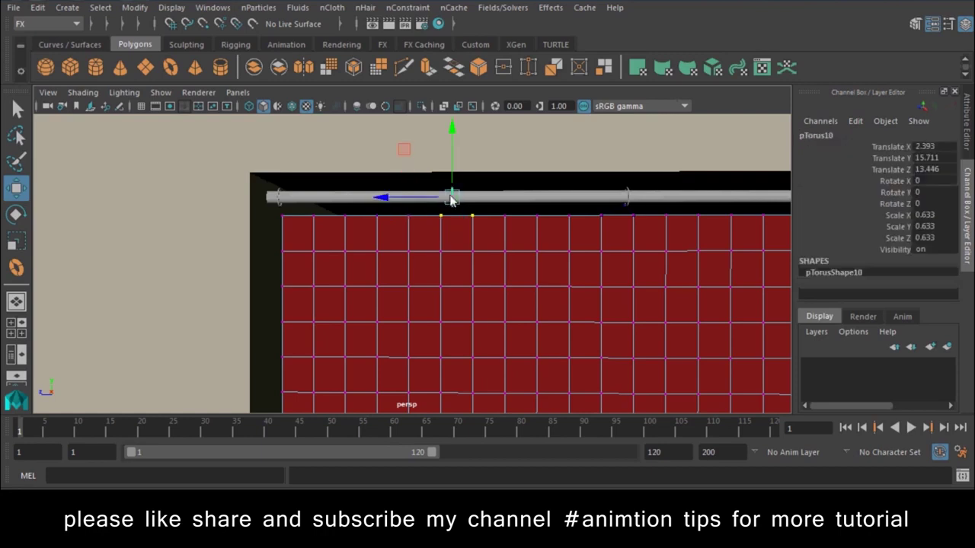
pyautogui.press('g')
# Pin the two top-left corner vertices to the end ring
pyautogui.click(430, 251)
pyautogui.moveTo(430, 255); pyautogui.dragTo(264, 237, button='right')
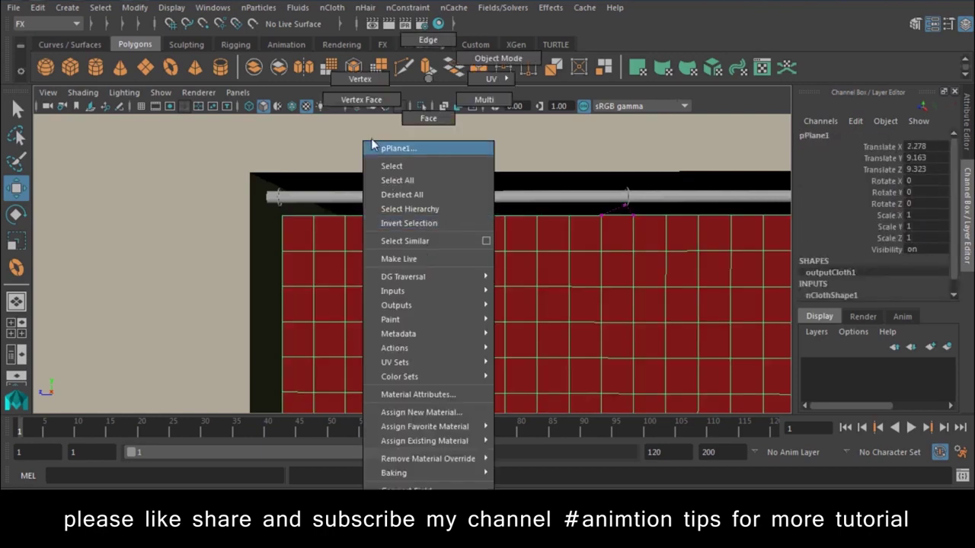
pyautogui.moveTo(264, 242); pyautogui.dragTo(320, 212)
pyautogui.keyDown('shift'); pyautogui.click(275, 194); pyautogui.keyUp('shift')
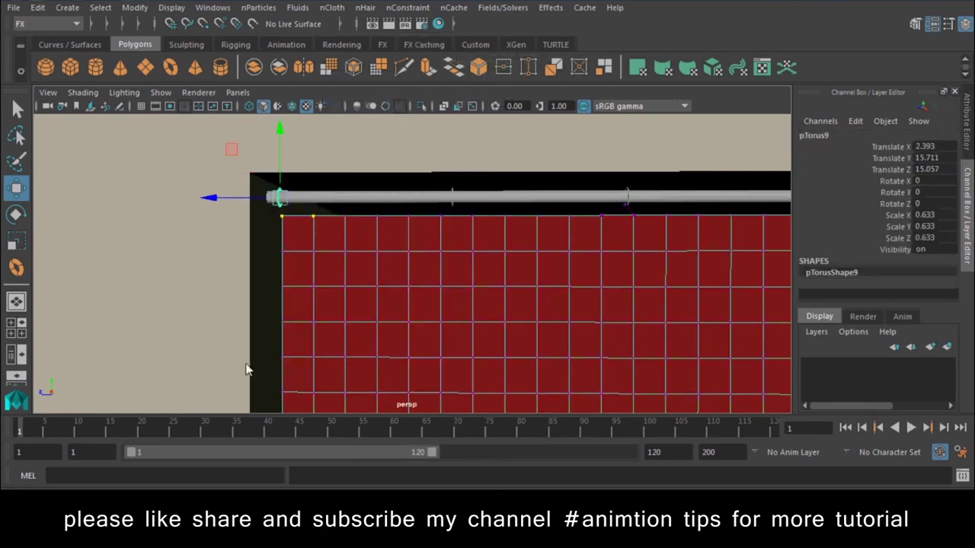
pyautogui.press('g')
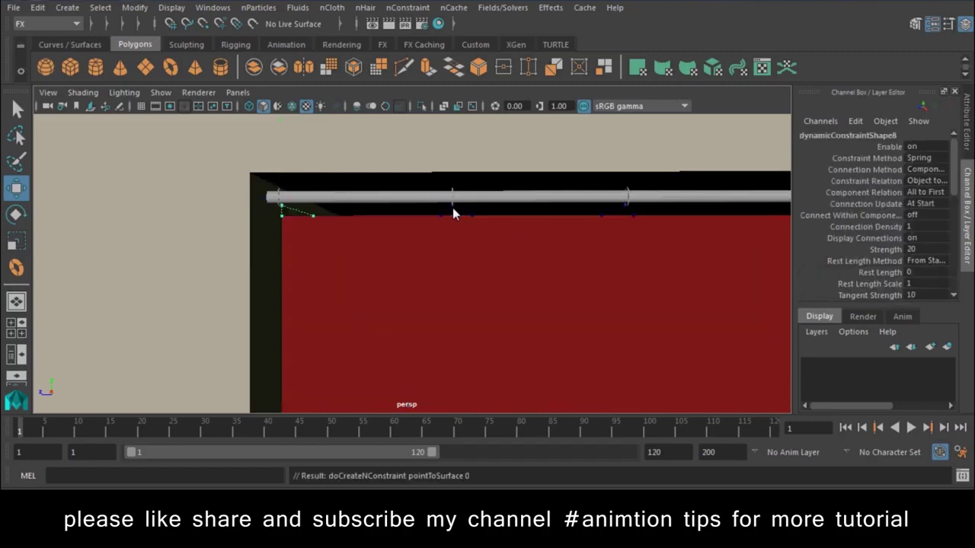
# Pan over to the second curtain and select its top-left vertices
pyautogui.scroll(-2, 599, 286)
pyautogui.keyDown('alt'); pyautogui.moveTo(659, 289); pyautogui.dragTo(235, 226, button='middle'); pyautogui.keyUp('alt')
pyautogui.scroll(2, 388, 338)
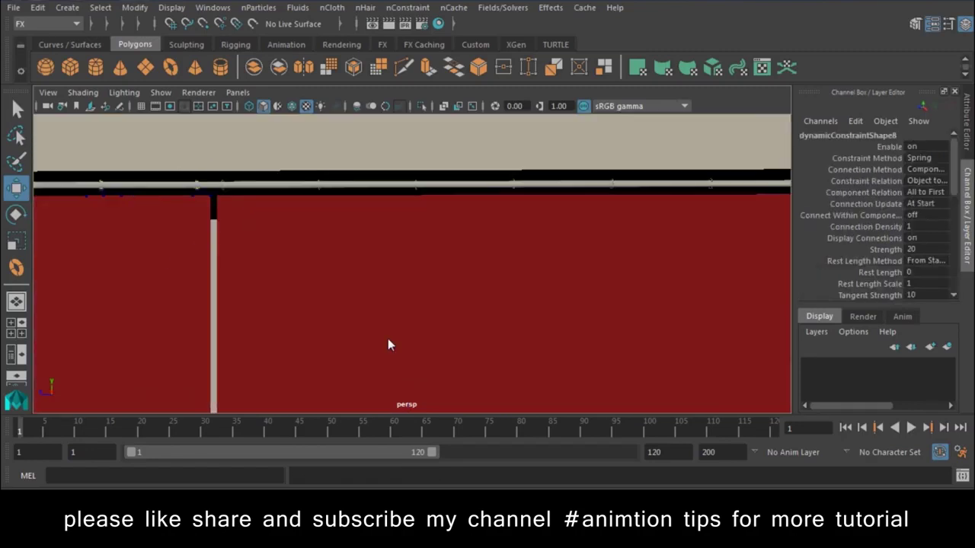
pyautogui.click(495, 227)
pyautogui.moveTo(495, 220); pyautogui.dragTo(445, 171, button='right')
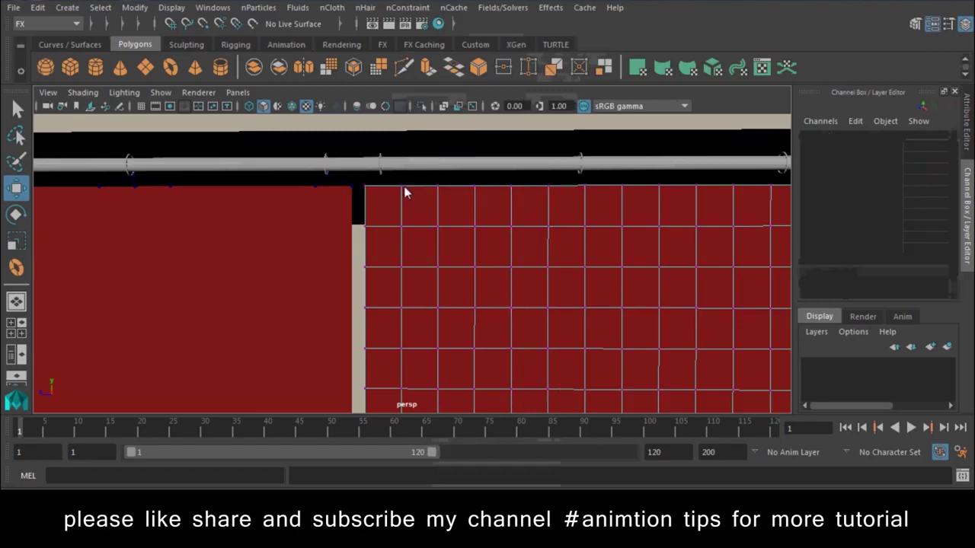
pyautogui.moveTo(407, 180); pyautogui.dragTo(352, 208)
# Pin two top-edge vertices of the second curtain to the ring above them
pyautogui.click(378, 161)
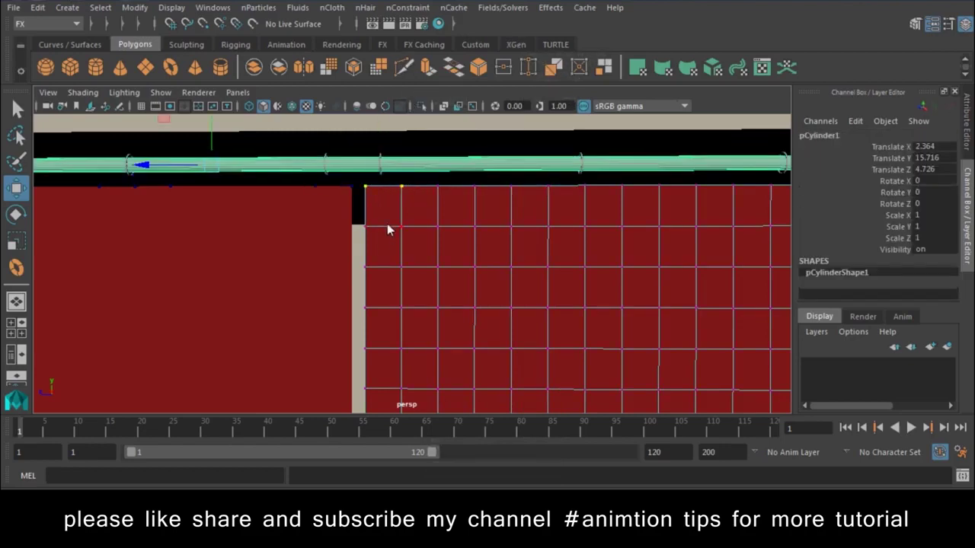
pyautogui.scroll(3, 416, 272)
pyautogui.click(396, 182)
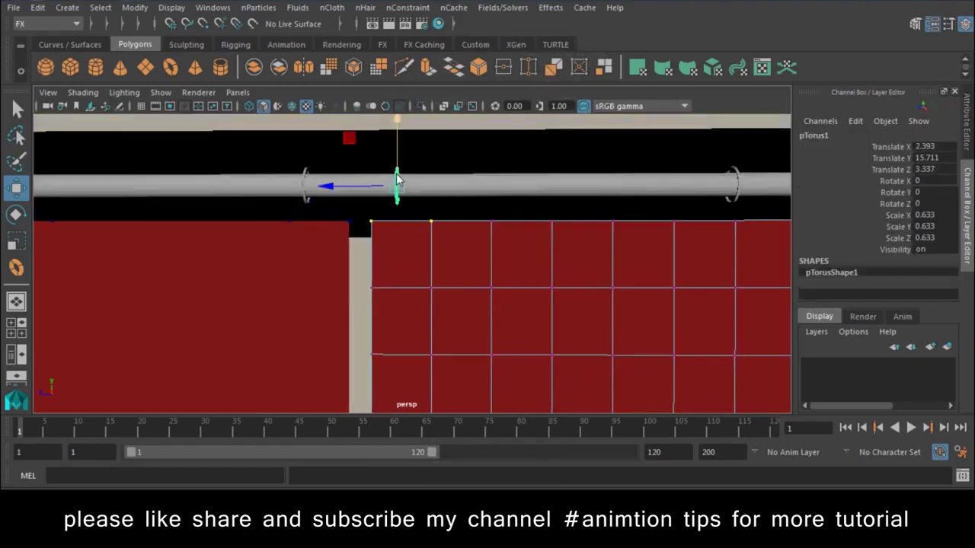
pyautogui.moveTo(477, 78); pyautogui.dragTo(422, 121, button='right')
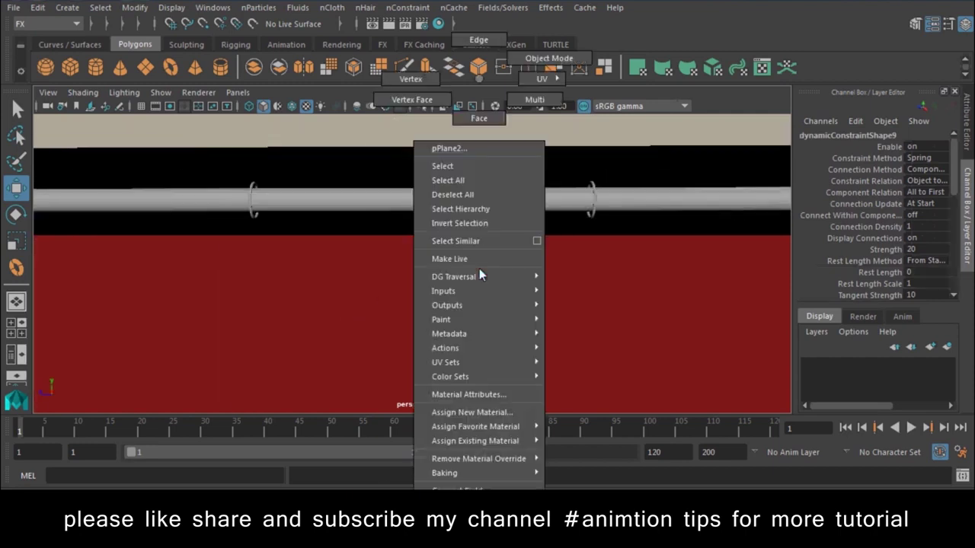
pyautogui.moveTo(280, 223); pyautogui.dragTo(178, 265)
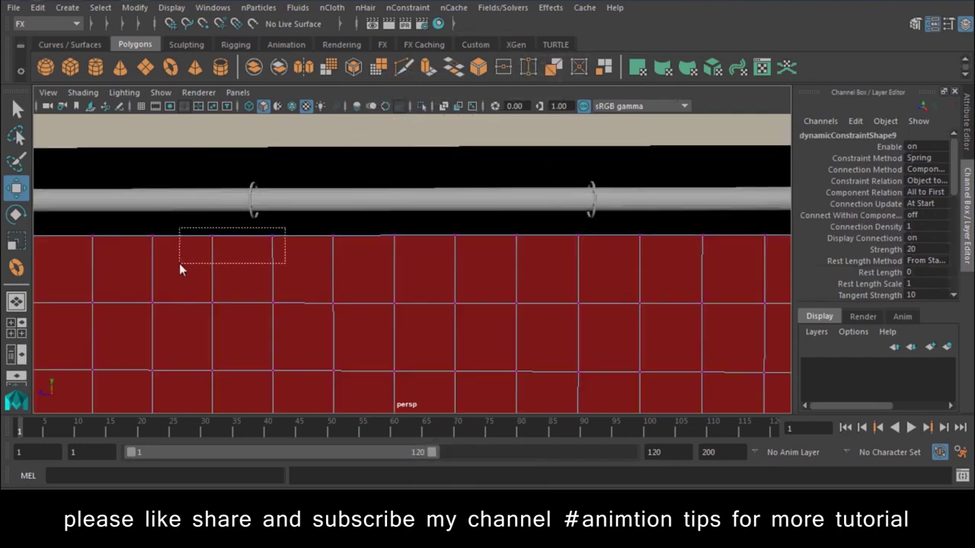
pyautogui.keyDown('shift'); pyautogui.click(252, 206); pyautogui.keyUp('shift')
pyautogui.press('g')
# Pin a pair of neighbouring top-edge vertices of the red curtain to the nearby ring
pyautogui.click(572, 282)
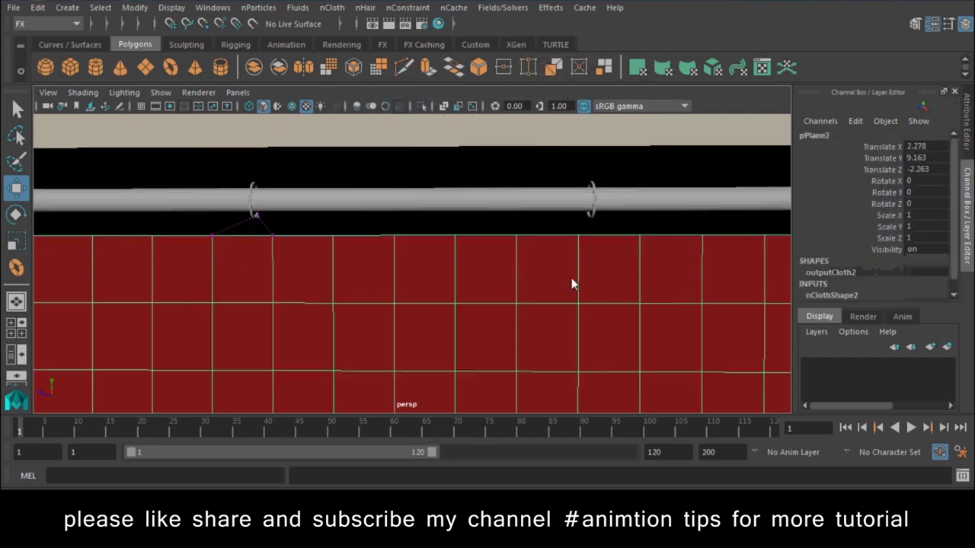
pyautogui.moveTo(571, 79); pyautogui.dragTo(496, 72, button='right')
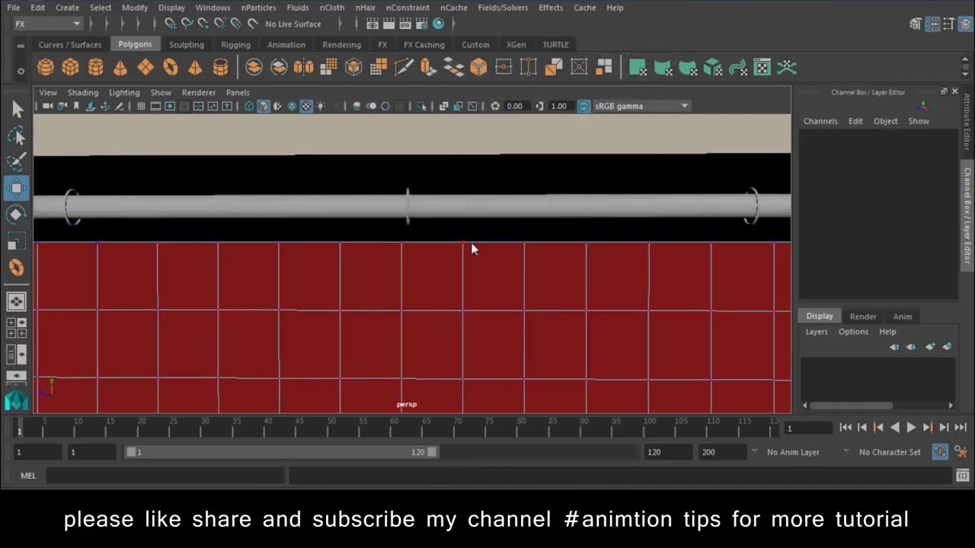
pyautogui.click(462, 243)
pyautogui.moveTo(404, 240); pyautogui.dragTo(377, 215)
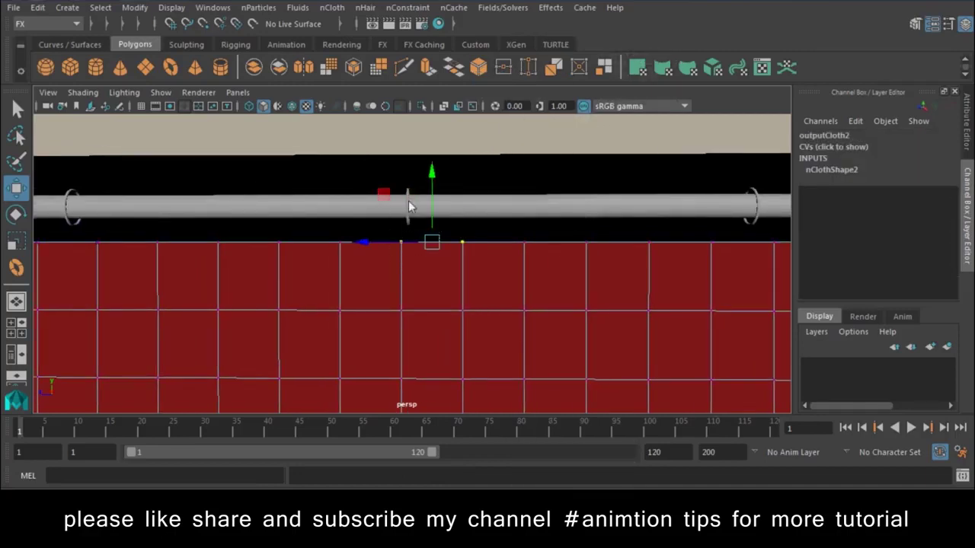
pyautogui.keyDown('shift'); pyautogui.click(408, 205); pyautogui.keyUp('shift')
pyautogui.press('g')
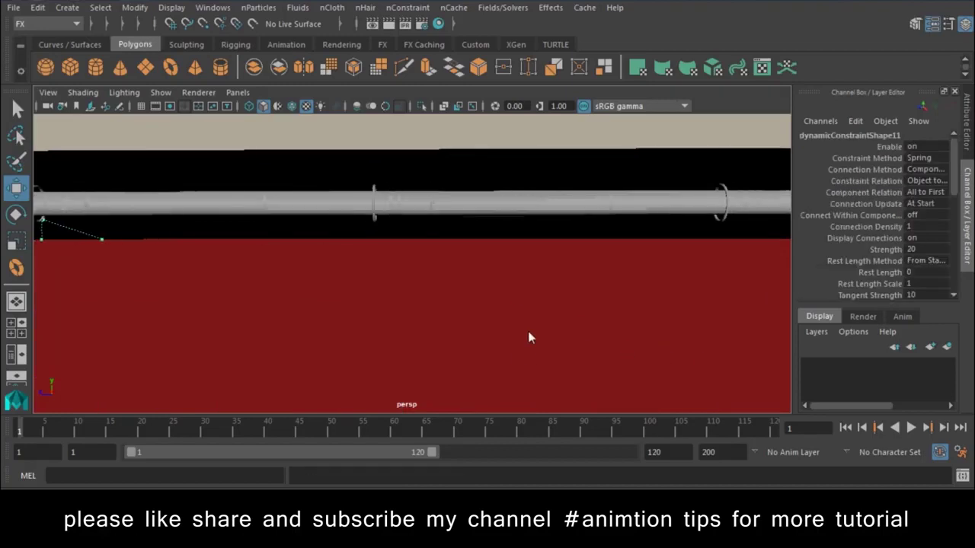
# Select the next pair of top-edge vertices along with the ring above them
pyautogui.click(596, 293)
pyautogui.moveTo(597, 293); pyautogui.dragTo(501, 118, button='right')
pyautogui.click(409, 240)
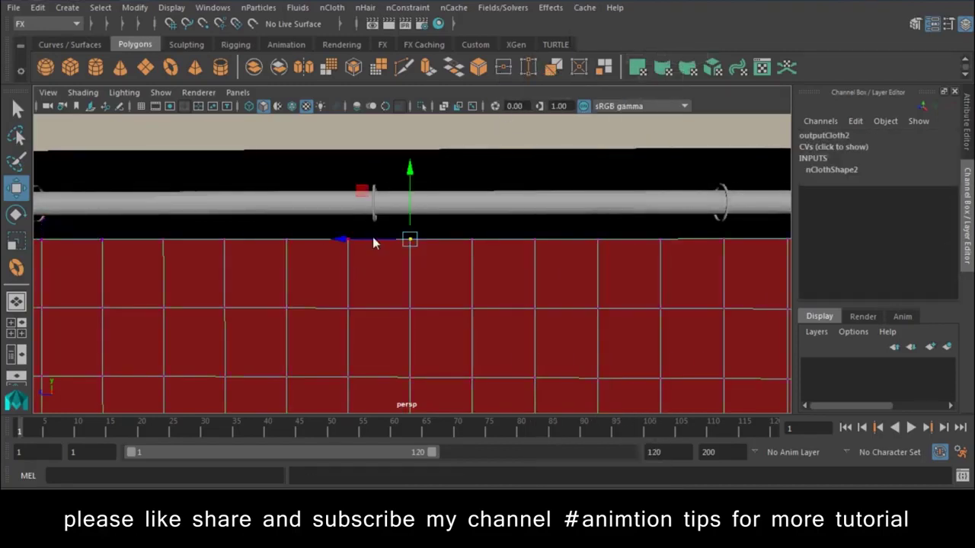
pyautogui.moveTo(337, 236); pyautogui.dragTo(386, 215)
pyautogui.click(371, 205)
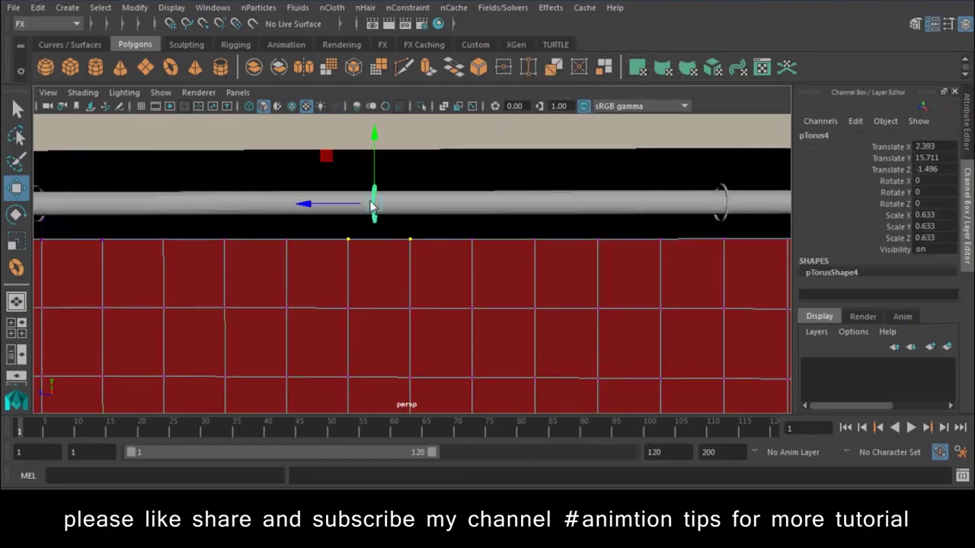
# Reselect the top-edge vertices under the next ring, adjusting the component selection mode
pyautogui.click(558, 281)
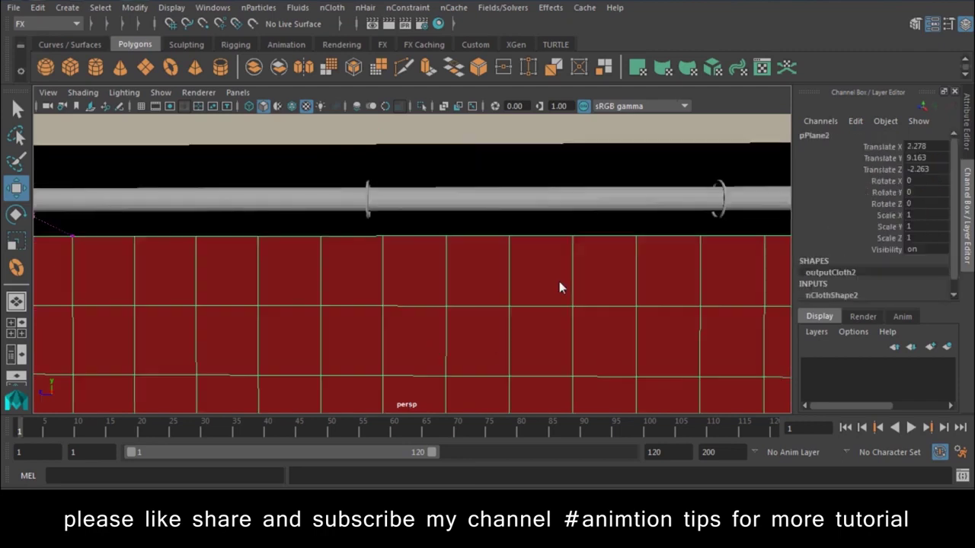
pyautogui.rightClick(558, 281)
pyautogui.click(491, 80)
pyautogui.moveTo(396, 229); pyautogui.dragTo(335, 263)
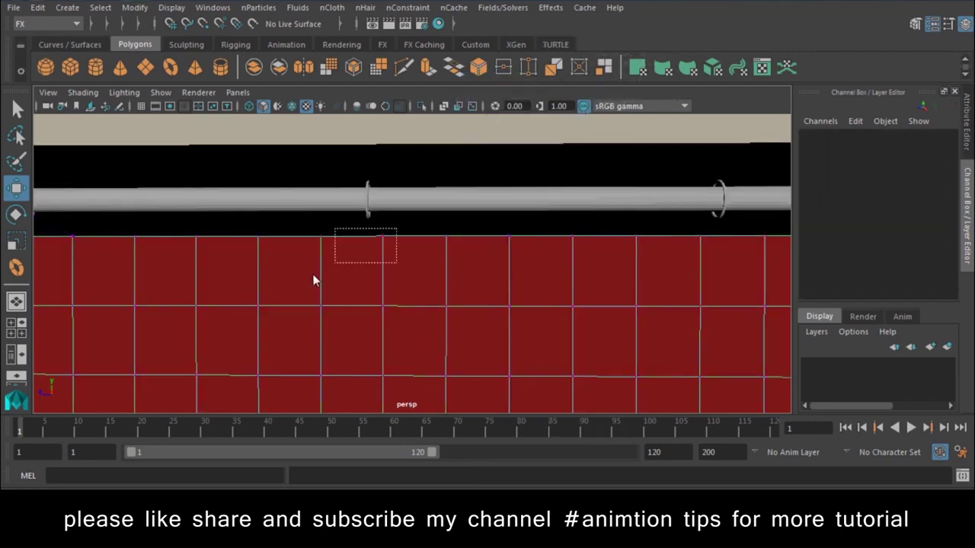
pyautogui.click(366, 200)
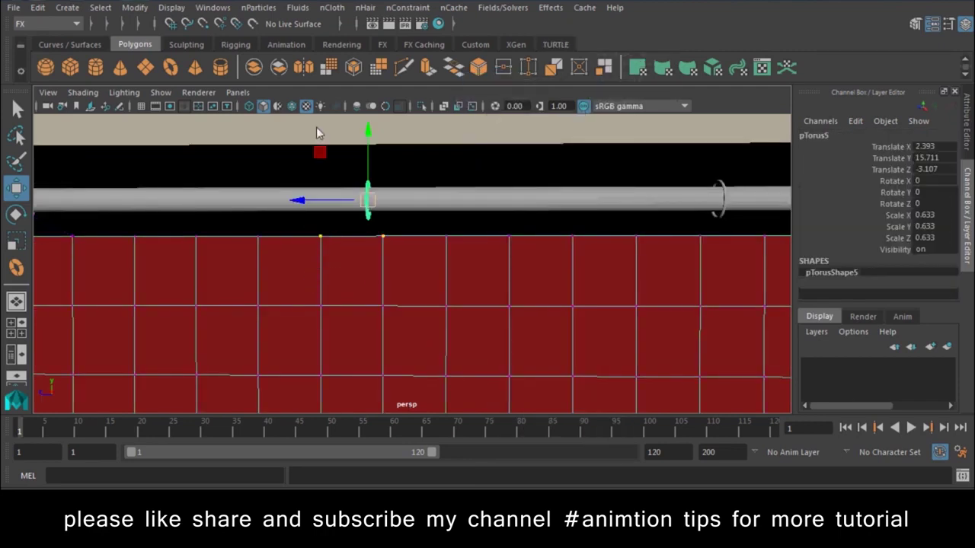
pyautogui.click(138, 27)
pyautogui.click(122, 25)
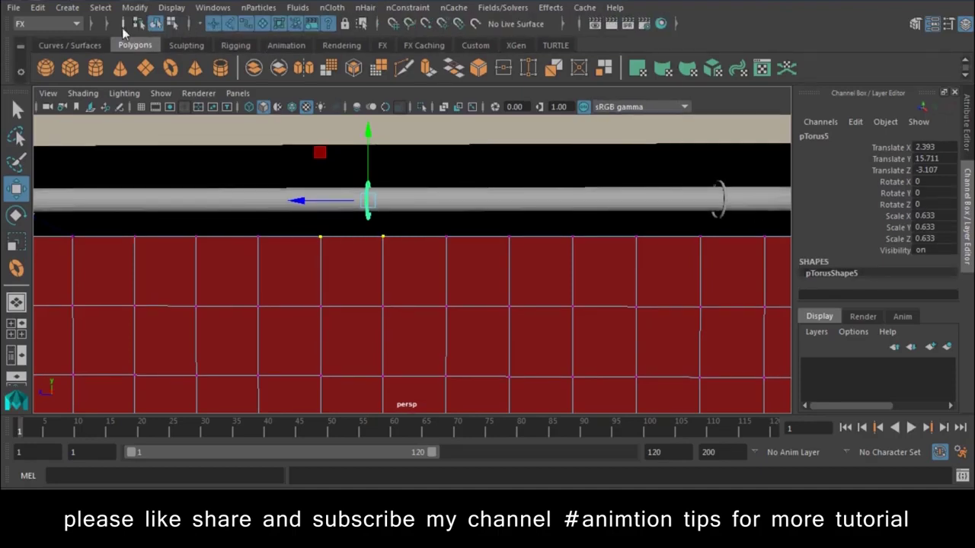
pyautogui.click(170, 24)
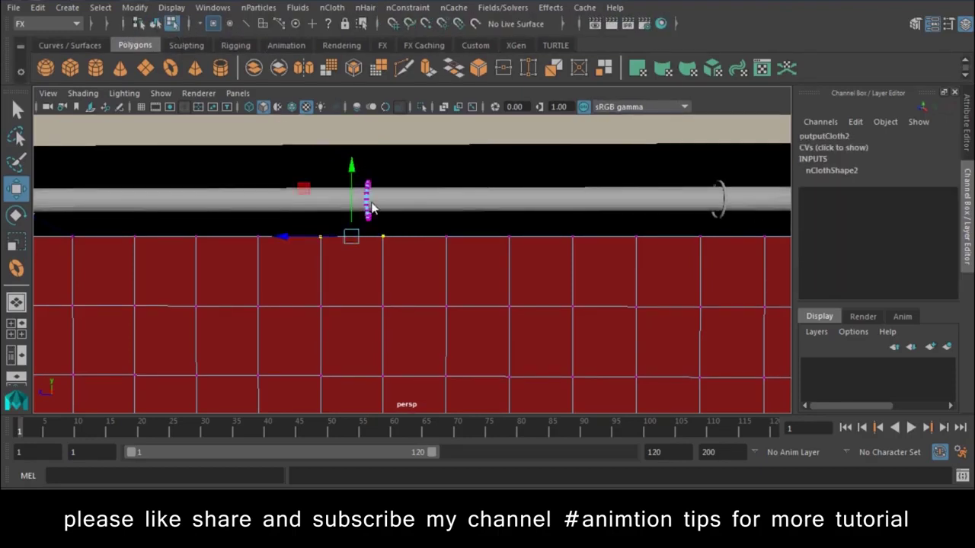
pyautogui.moveTo(371, 207); pyautogui.dragTo(431, 59, button='right')
# Pin the two top-edge vertices below the ring to it with Component to Component
pyautogui.click(369, 199)
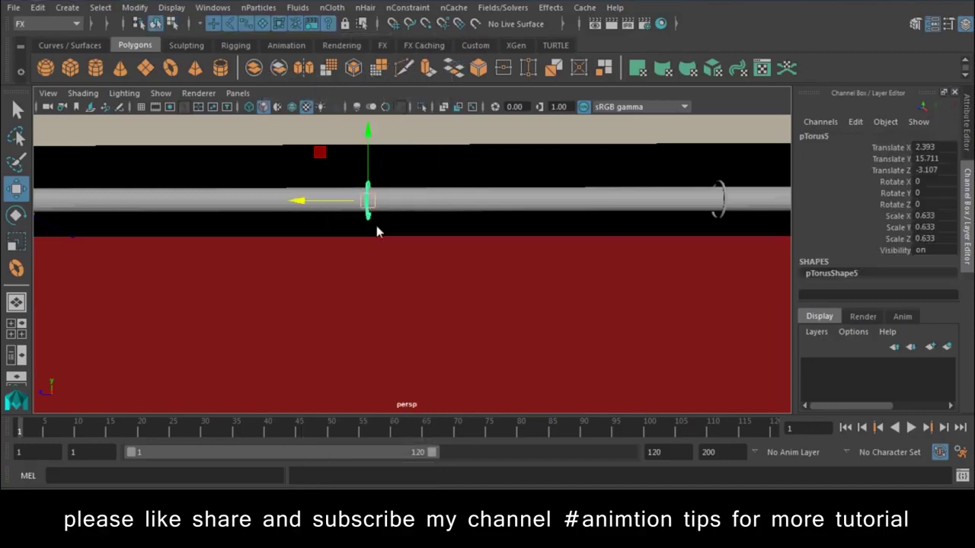
pyautogui.click(505, 253)
pyautogui.moveTo(462, 136); pyautogui.dragTo(403, 137, button='right')
pyautogui.click(352, 236)
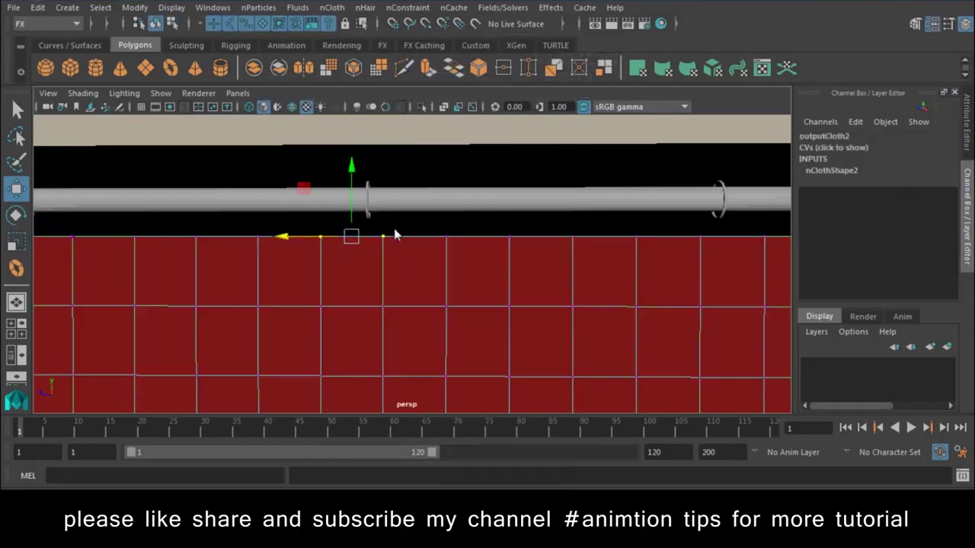
pyautogui.click(366, 207)
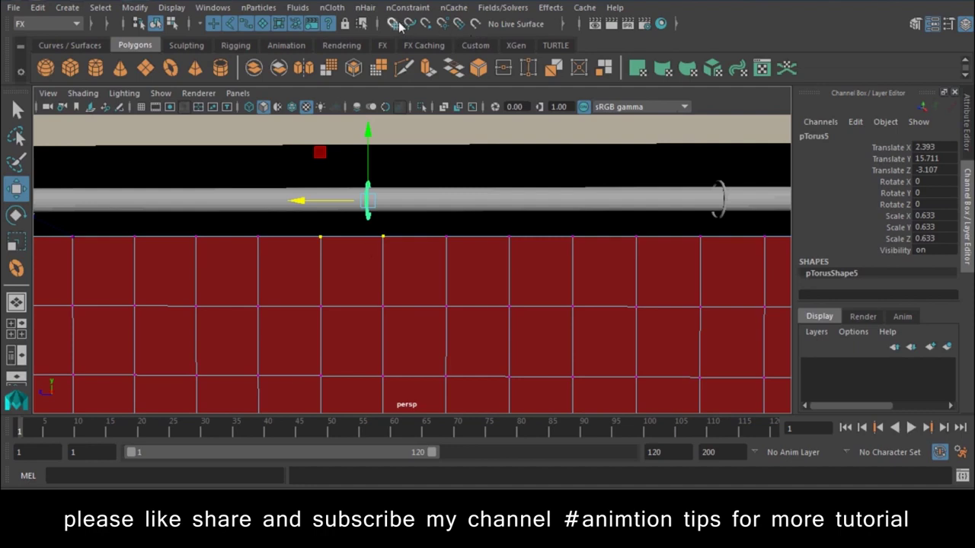
pyautogui.click(407, 8)
pyautogui.click(431, 89)
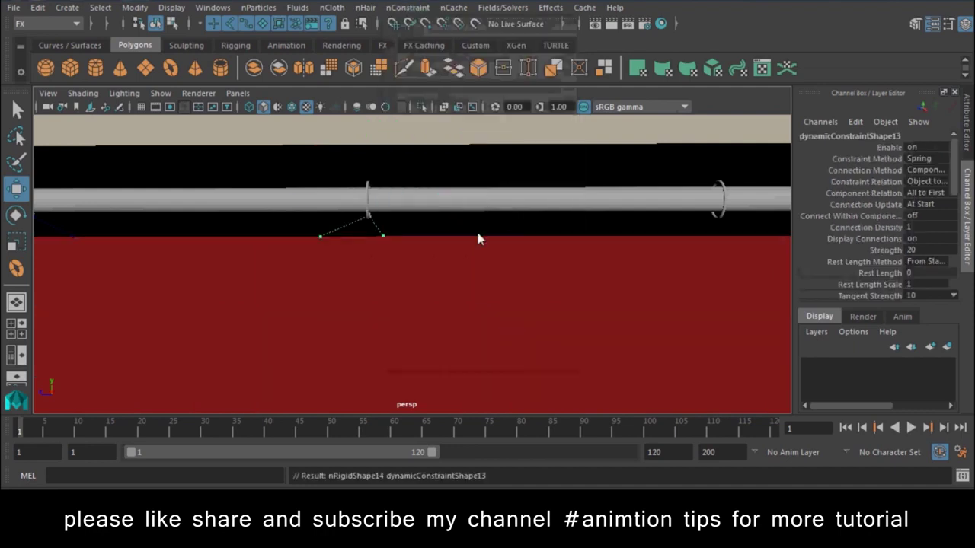
# Select the curtain's top-edge vertices and add the next ring
pyautogui.click(434, 266)
pyautogui.moveTo(559, 103); pyautogui.dragTo(495, 87, button='right')
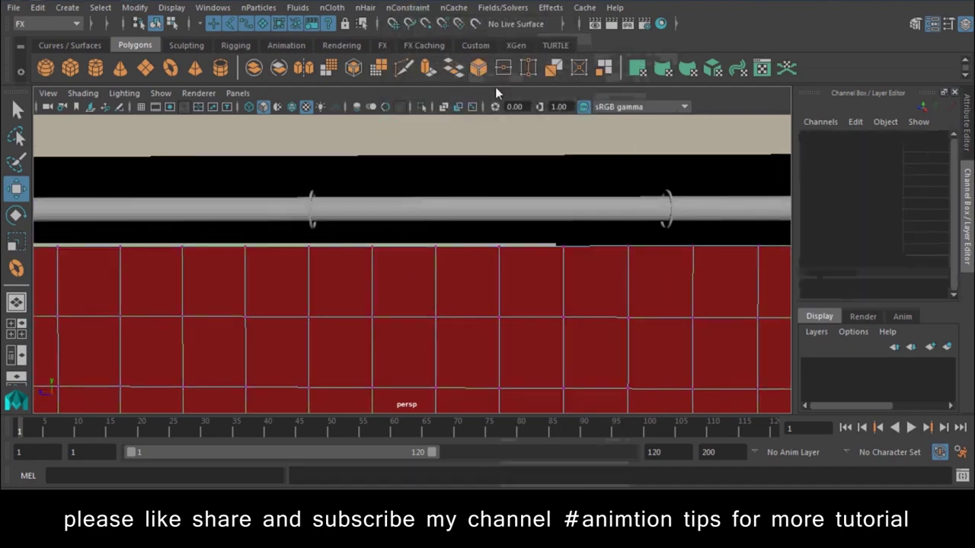
pyautogui.click(311, 211)
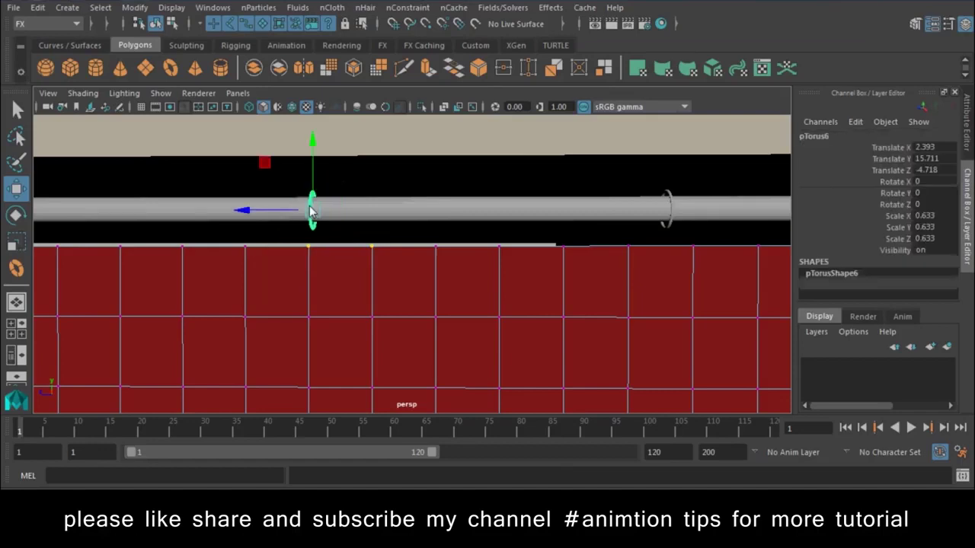
# Attach the right-end top-edge vertices to the rod, then select the right-end ring
pyautogui.moveTo(460, 282); pyautogui.dragTo(393, 84, button='right')
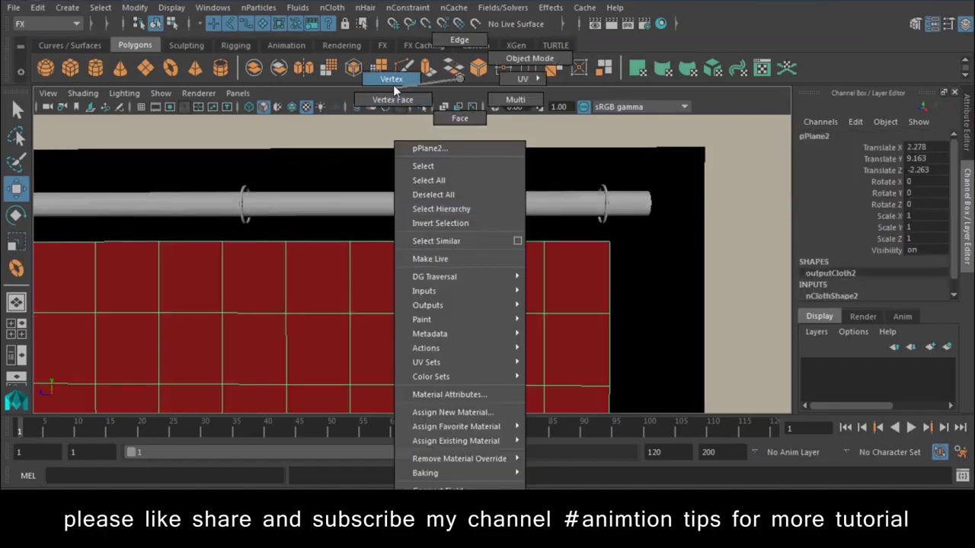
pyautogui.moveTo(542, 233); pyautogui.dragTo(648, 236)
pyautogui.keyDown('shift'); pyautogui.click(601, 193); pyautogui.keyUp('shift')
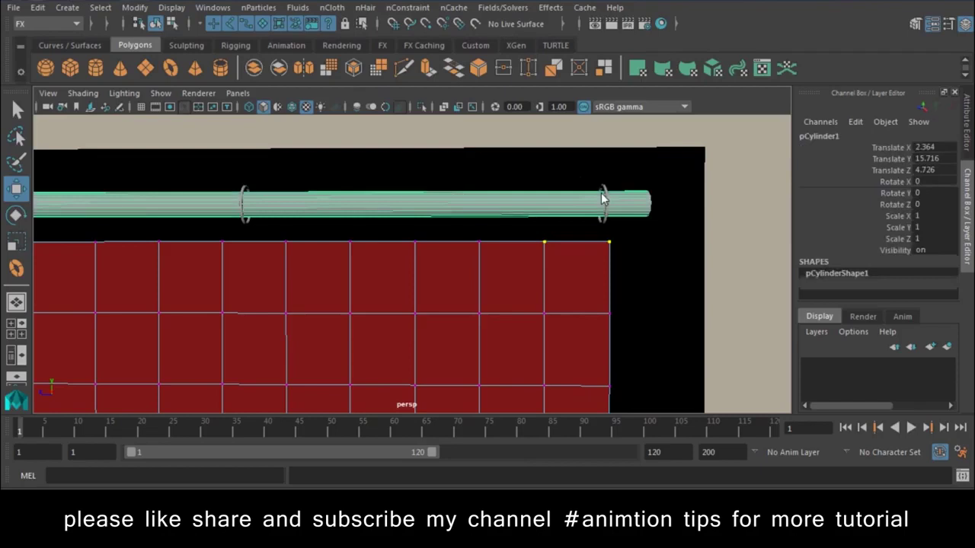
pyautogui.click(451, 281)
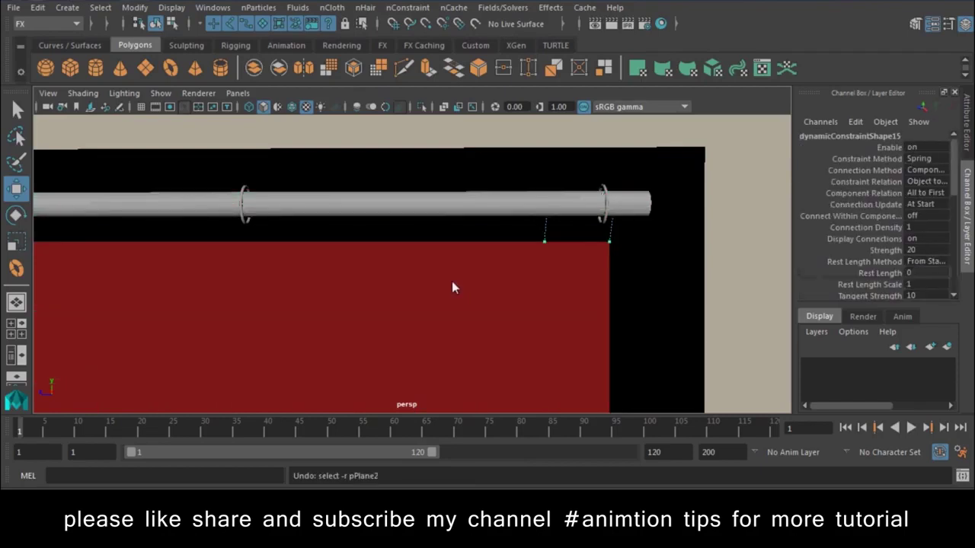
pyautogui.click(560, 217)
pyautogui.click(603, 222)
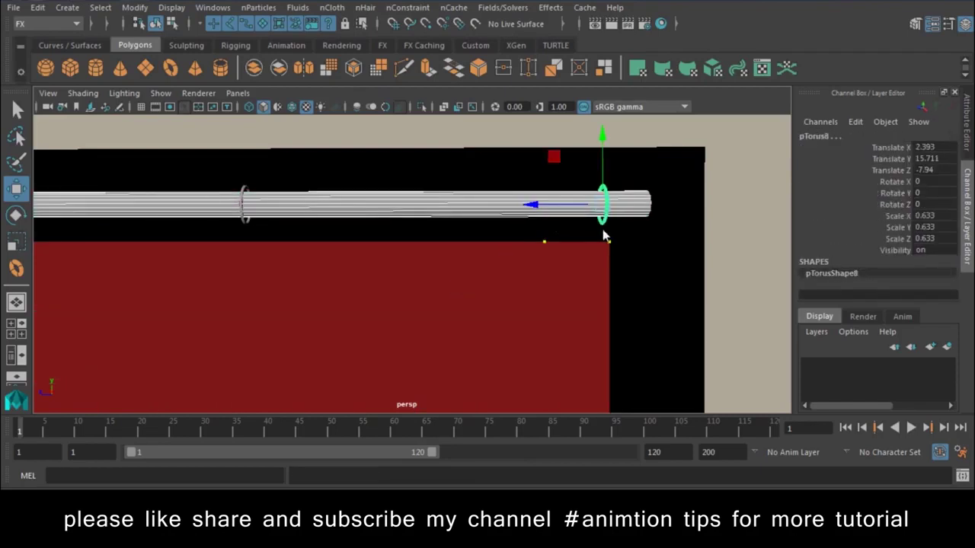
pyautogui.keyDown('shift'); pyautogui.click(474, 204); pyautogui.keyUp('shift')
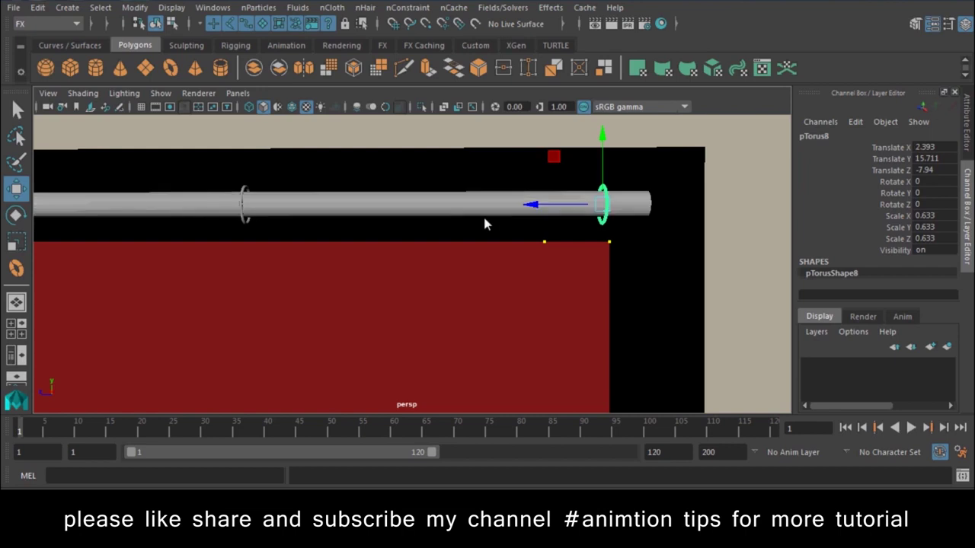
# Pin the two top-edge vertices under the left ring to it and zoom out
pyautogui.click(453, 259)
pyautogui.moveTo(454, 259); pyautogui.dragTo(376, 47, button='right')
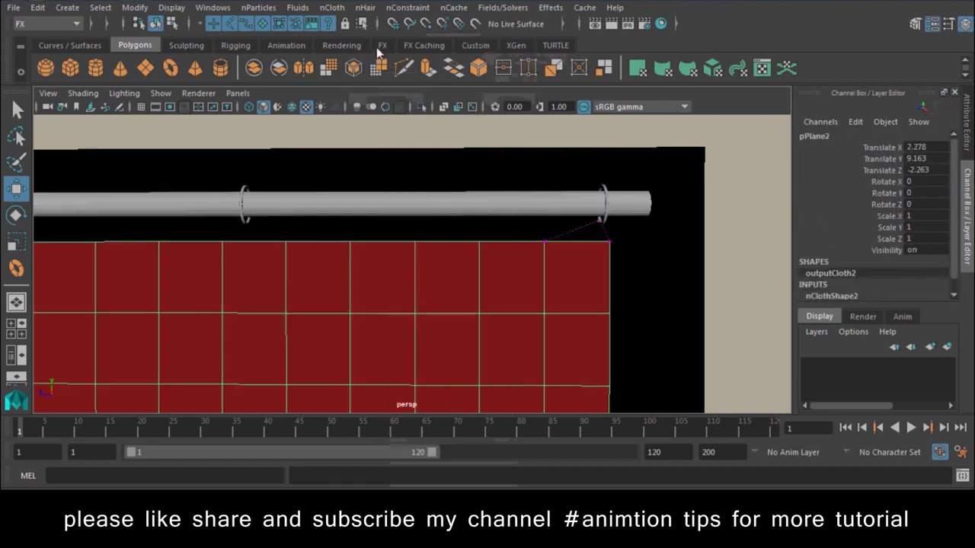
pyautogui.moveTo(199, 232); pyautogui.dragTo(320, 263)
pyautogui.keyDown('shift'); pyautogui.click(244, 193); pyautogui.keyUp('shift')
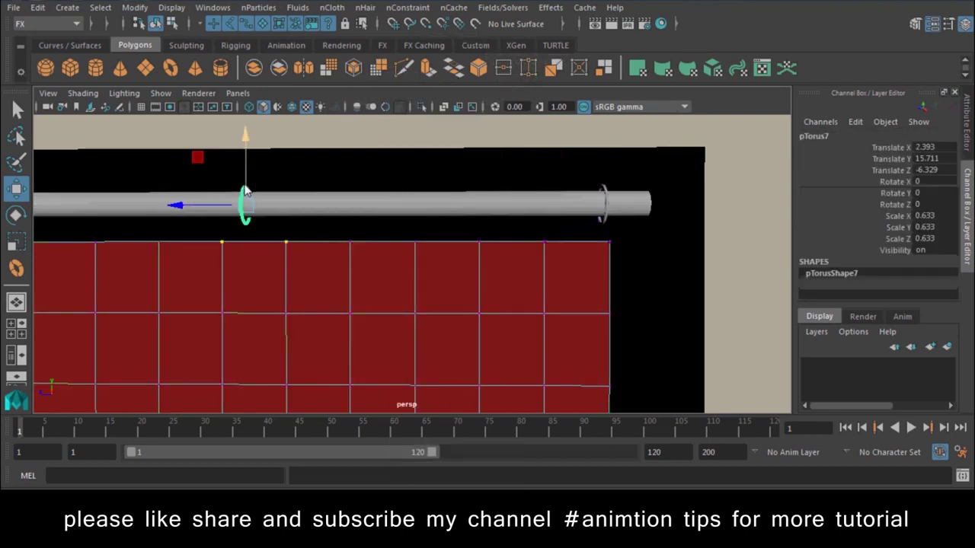
pyautogui.press('g')
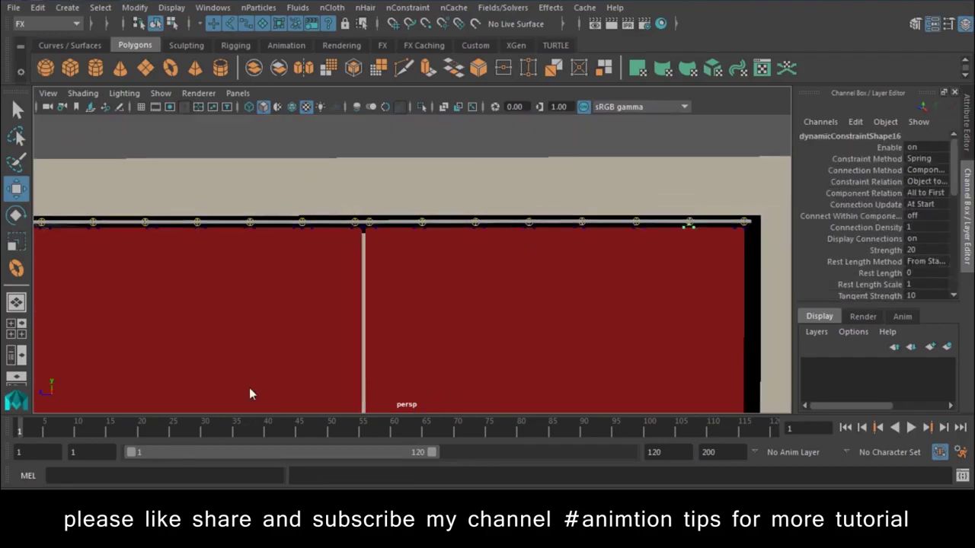
pyautogui.keyDown('alt'); pyautogui.moveTo(599, 266); pyautogui.dragTo(472, 262, button='right'); pyautogui.keyUp('alt')
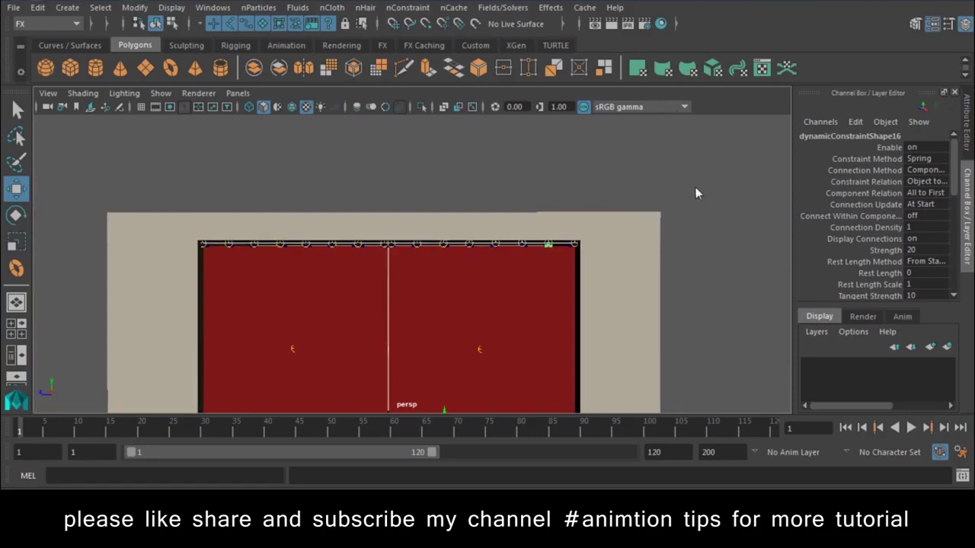
# Hide dynamic constraints in the viewport and orbit along the curtain rail
pyautogui.scroll(5, 495, 329)
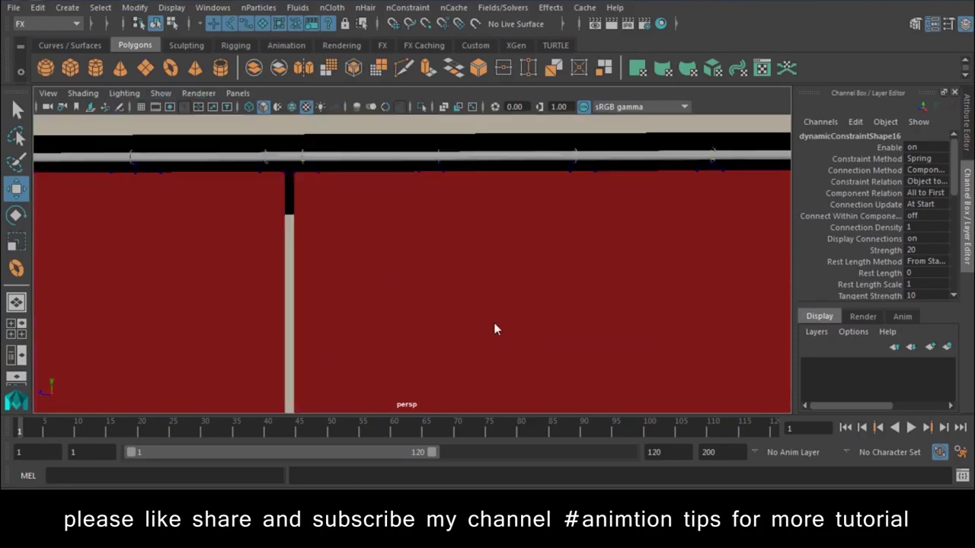
pyautogui.click(161, 93)
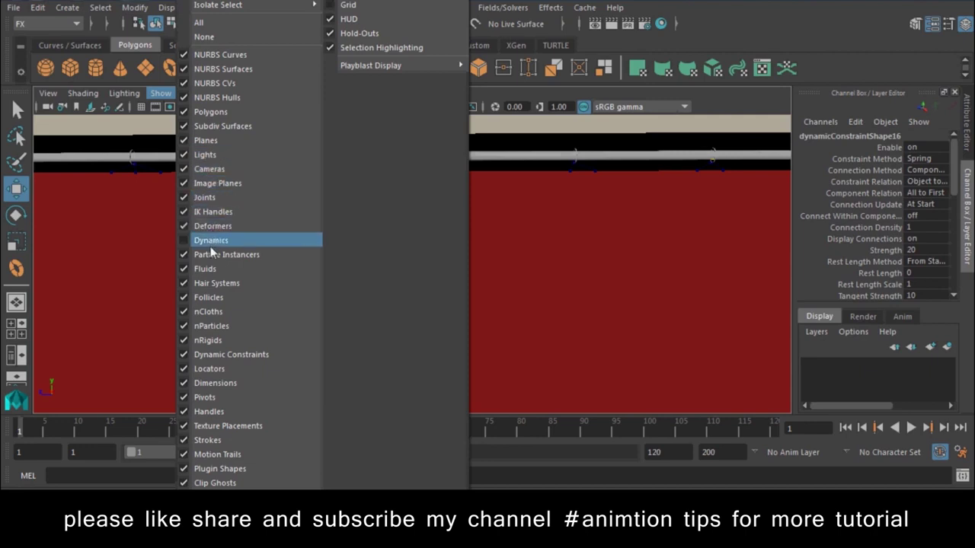
pyautogui.click(225, 355)
pyautogui.scroll(-5, 410, 321)
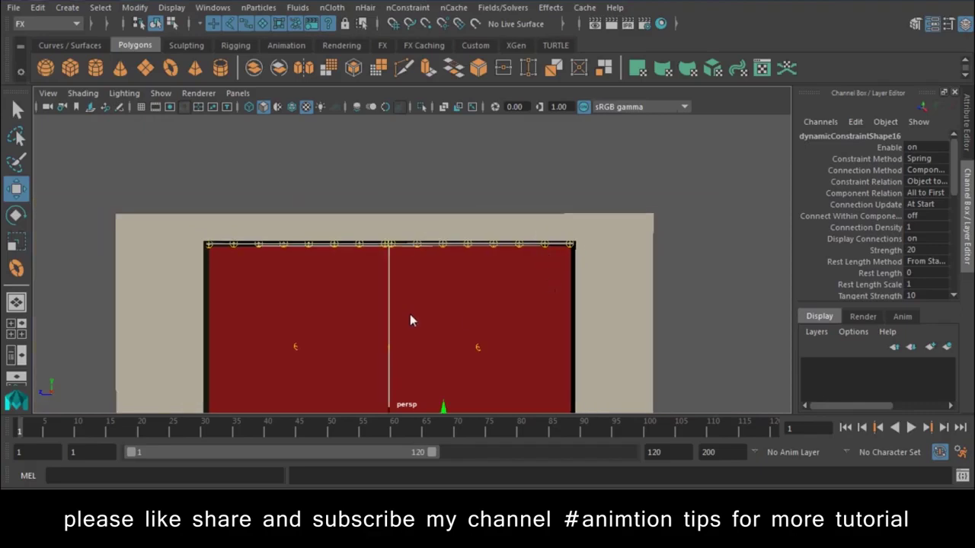
pyautogui.keyDown('alt'); pyautogui.moveTo(410, 320); pyautogui.dragTo(482, 239); pyautogui.keyUp('alt')
pyautogui.keyDown('alt'); pyautogui.moveTo(482, 239); pyautogui.dragTo(568, 364, button='right'); pyautogui.keyUp('alt')
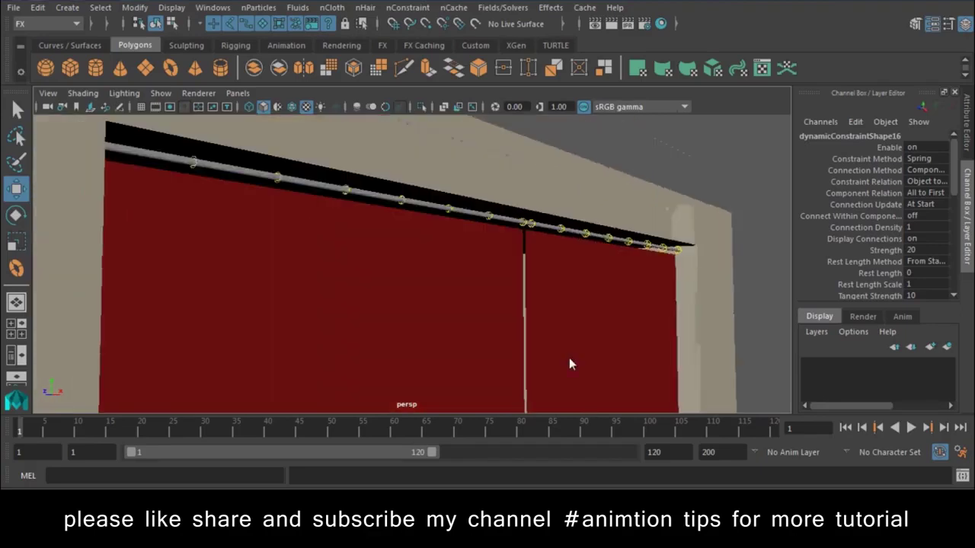
pyautogui.scroll(-3, 568, 364)
# Set the viewport Show menu to None, then re-enable Polygons only
pyautogui.click(160, 93)
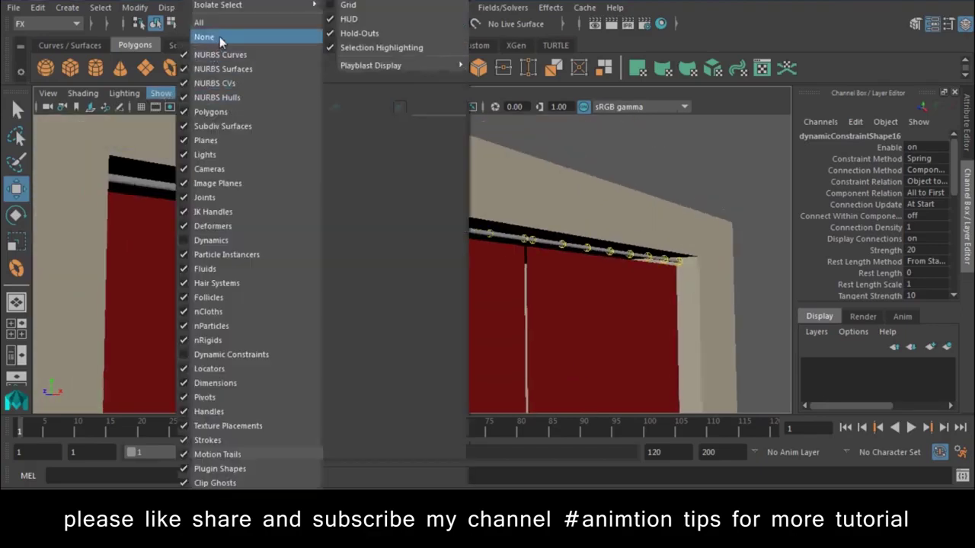
pyautogui.click(219, 37)
pyautogui.click(162, 93)
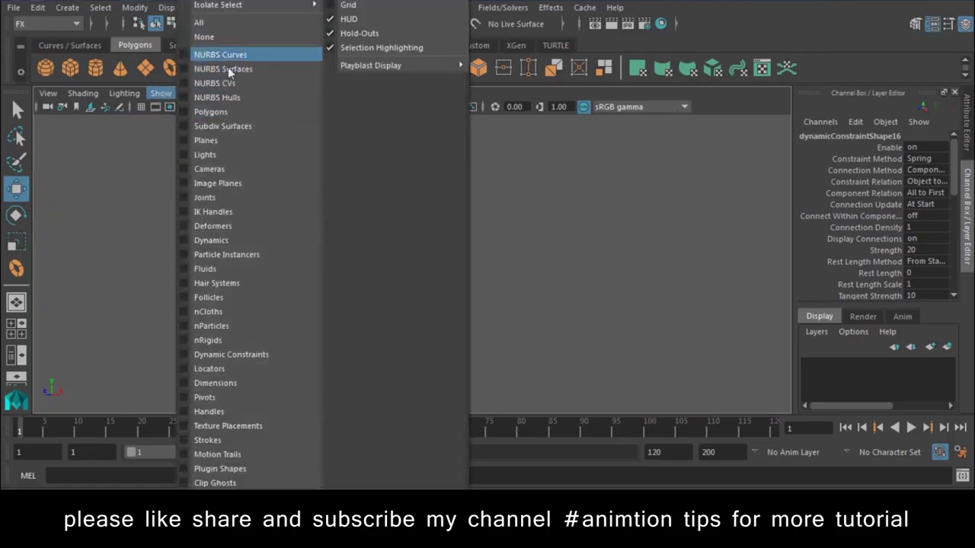
pyautogui.click(224, 111)
pyautogui.moveTo(679, 213); pyautogui.dragTo(263, 299)
pyautogui.moveTo(462, 327)
pyautogui.keyDown('alt'); pyautogui.mouseDown()
pyautogui.moveTo(578, 272)
pyautogui.moveTo(620, 215)
pyautogui.mouseUp(); pyautogui.keyUp('alt')
# Select all the rings along the rod and key their positions at frame 1
pyautogui.moveTo(671, 302); pyautogui.dragTo(77, 450)
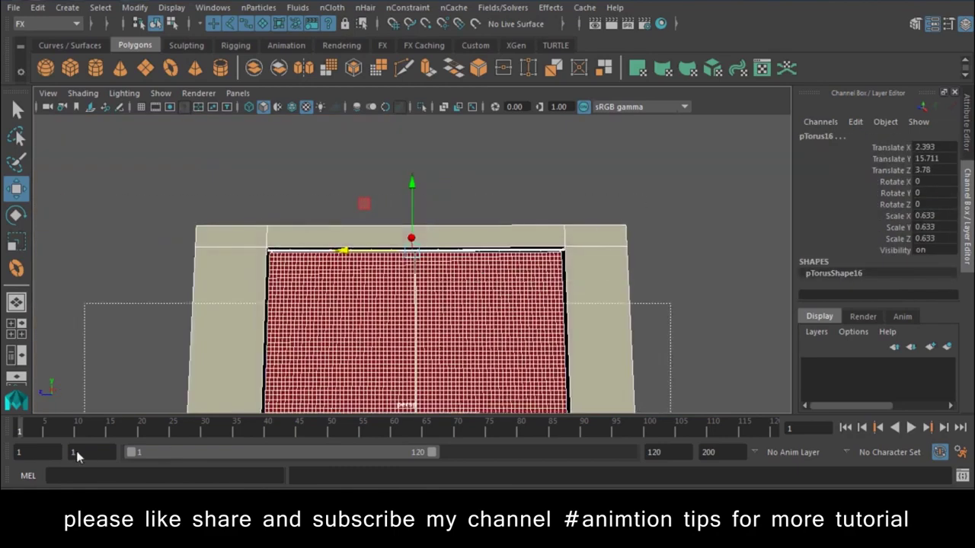
pyautogui.scroll(2, 317, 246)
pyautogui.scroll(2, 317, 246)
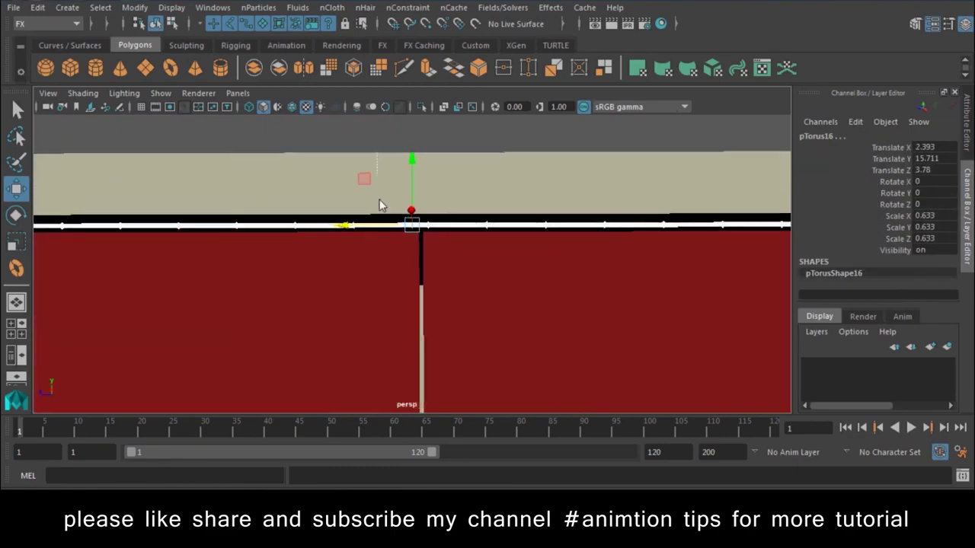
pyautogui.moveTo(384, 333)
pyautogui.keyDown('alt'); pyautogui.mouseDown()
pyautogui.moveTo(467, 293)
pyautogui.moveTo(633, 310)
pyautogui.mouseUp(); pyautogui.keyUp('alt')
pyautogui.moveTo(632, 310); pyautogui.dragTo(626, 320, button='middle')
pyautogui.moveTo(627, 321)
pyautogui.keyDown('alt'); pyautogui.mouseDown()
pyautogui.moveTo(533, 348)
pyautogui.moveTo(449, 351)
pyautogui.mouseUp(); pyautogui.keyUp('alt')
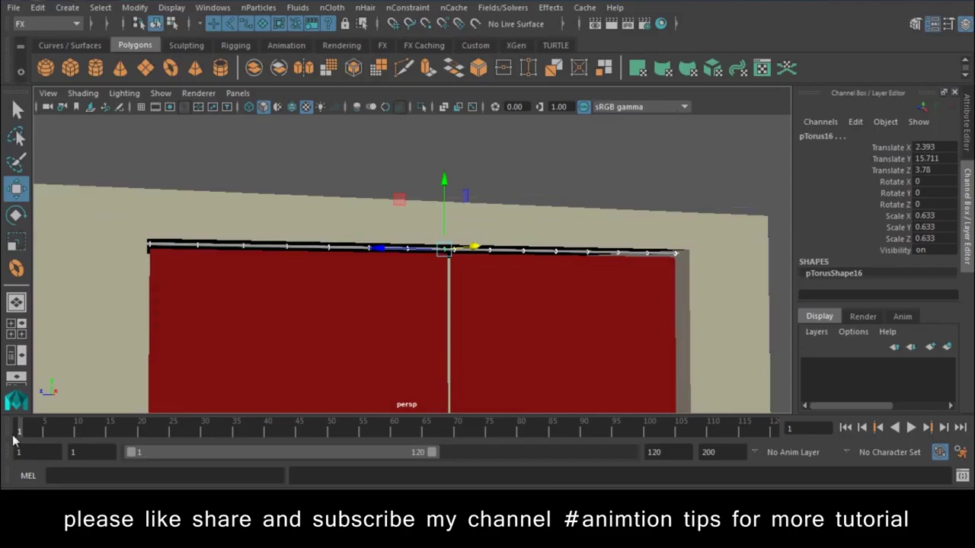
pyautogui.press('s')
# Play to frame 50, slide pTorus10 toward the rod's end, then select pTorus11
pyautogui.hotkey('alt', 'v')
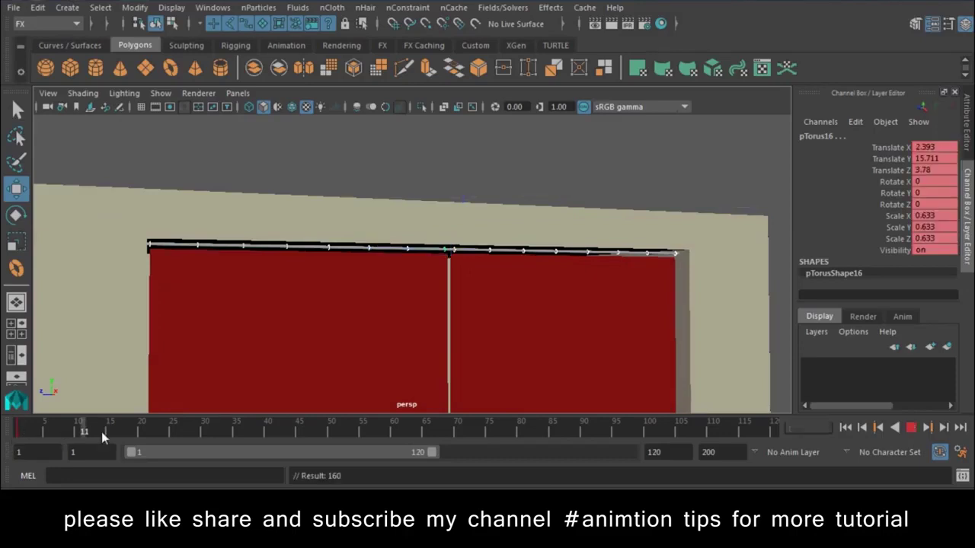
pyautogui.click(330, 436)
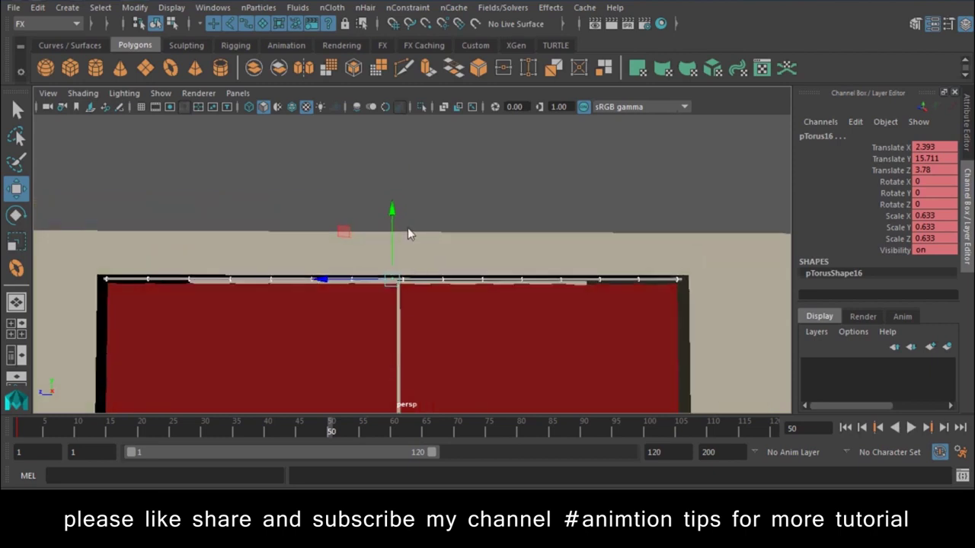
pyautogui.scroll(3, 114, 296)
pyautogui.keyDown('alt'); pyautogui.moveTo(175, 305); pyautogui.dragTo(441, 297, button='middle'); pyautogui.keyUp('alt')
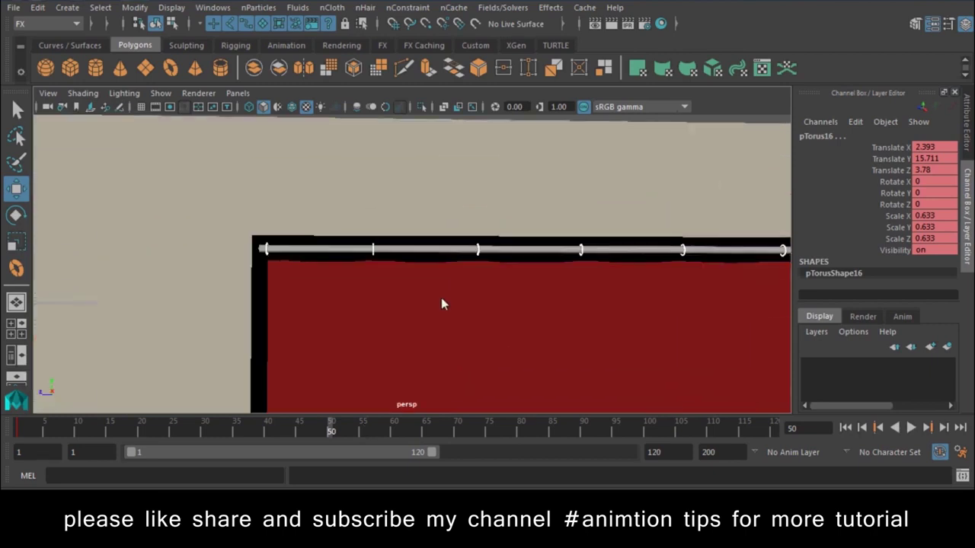
pyautogui.click(373, 254)
pyautogui.moveTo(321, 255); pyautogui.dragTo(253, 252)
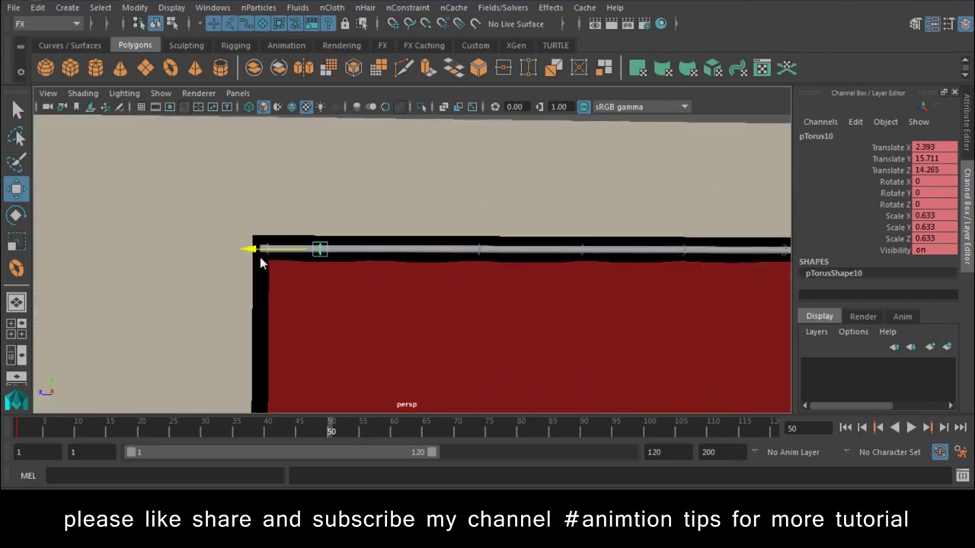
pyautogui.click(478, 260)
# Slide rings pTorus11 through pTorus14 along the rod toward its end
pyautogui.moveTo(403, 252); pyautogui.dragTo(361, 266)
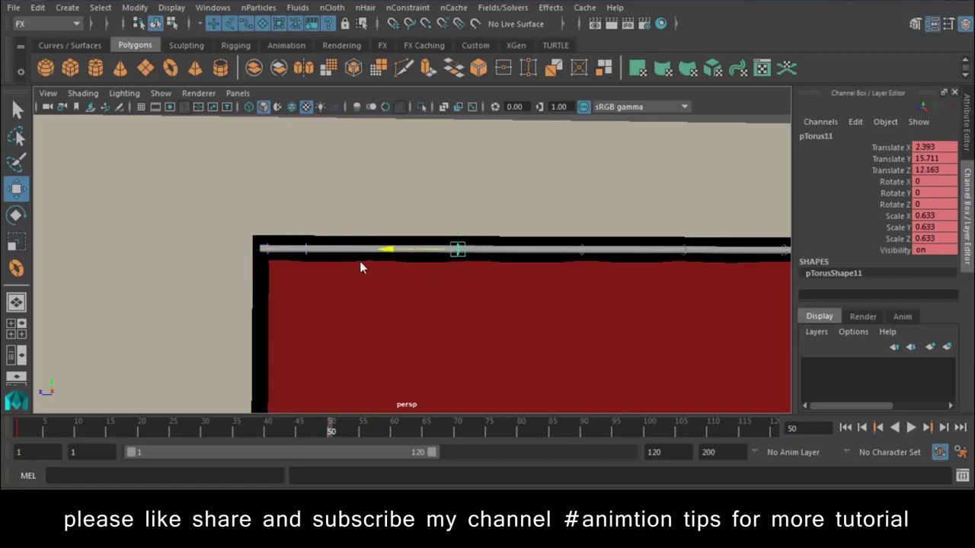
pyautogui.moveTo(275, 266)
pyautogui.mouseDown()
pyautogui.moveTo(297, 251)
pyautogui.moveTo(259, 251)
pyautogui.mouseUp()
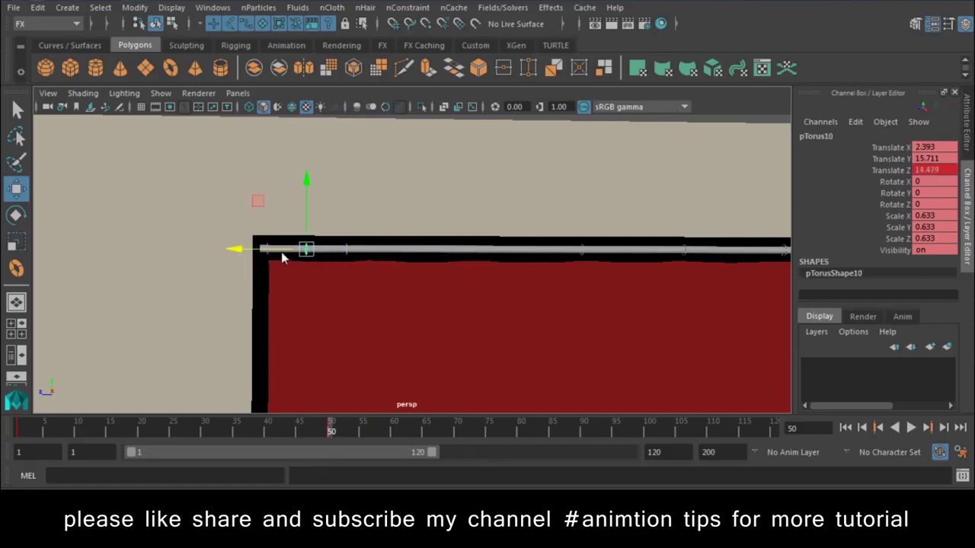
pyautogui.hotkey('ctrl', 'z')
pyautogui.moveTo(345, 251); pyautogui.dragTo(330, 256)
pyautogui.hotkey('ctrl', 'd')
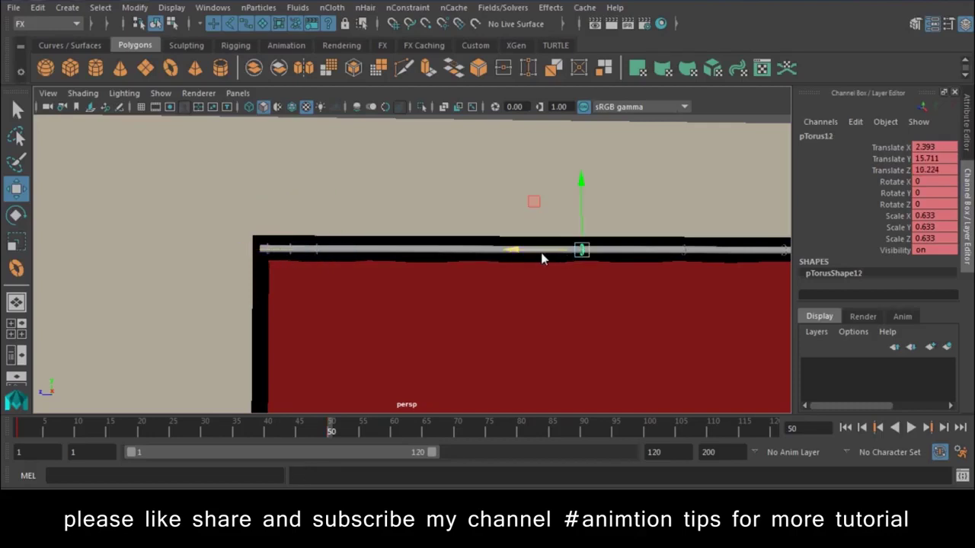
pyautogui.moveTo(290, 261)
pyautogui.mouseDown()
pyautogui.moveTo(629, 264)
pyautogui.moveTo(311, 261)
pyautogui.mouseUp()
pyautogui.hotkey('ctrl', 'd')
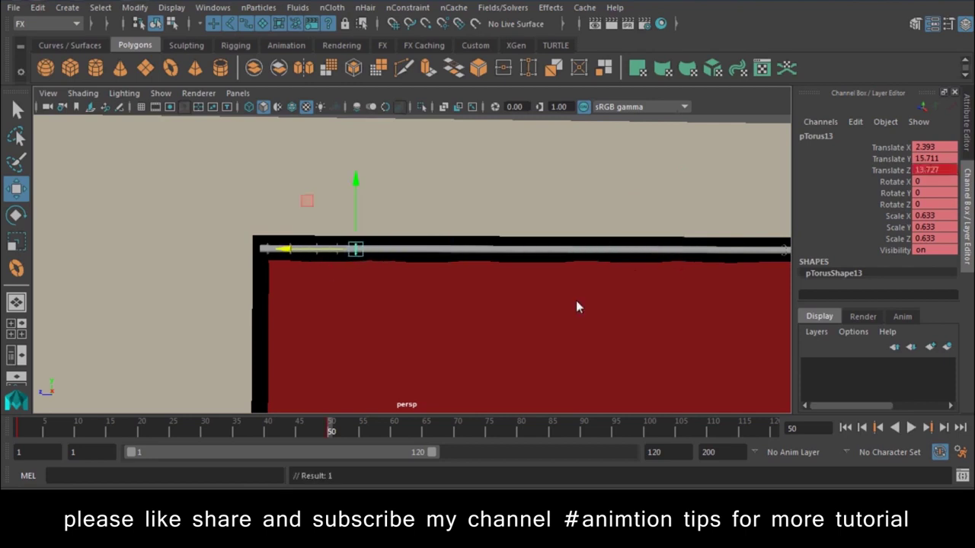
pyautogui.keyDown('alt'); pyautogui.moveTo(725, 297); pyautogui.dragTo(607, 294, button='middle'); pyautogui.keyUp('alt')
pyautogui.scroll(-2, 607, 294)
pyautogui.scroll(-1, 570, 251)
pyautogui.hotkey('ctrl', 'd')
pyautogui.moveTo(266, 248)
pyautogui.mouseDown()
pyautogui.moveTo(612, 263)
pyautogui.moveTo(205, 256)
pyautogui.moveTo(228, 257)
pyautogui.mouseUp()
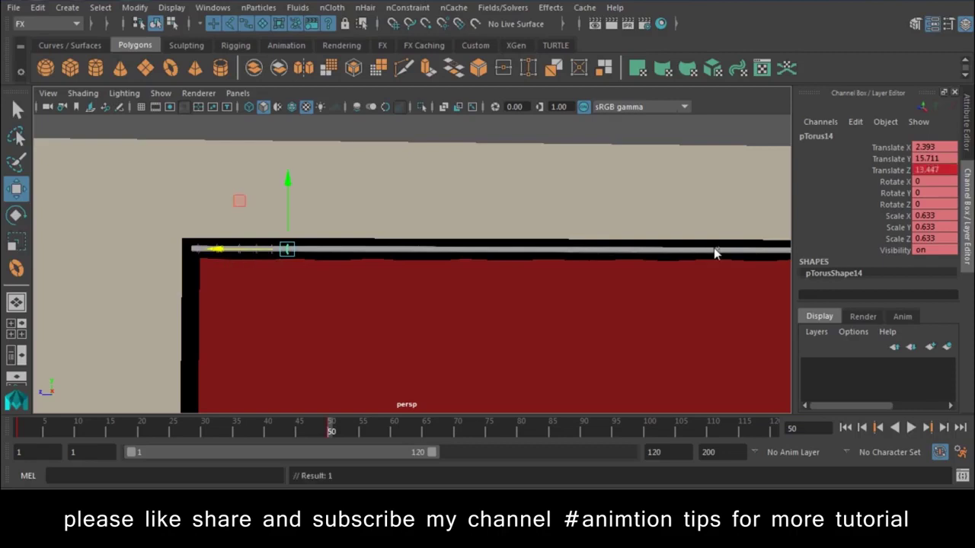
# Slide pTorus15 and pTorus16 along the rod, bringing pTorus16 to translate Z 13.753
pyautogui.click(717, 256)
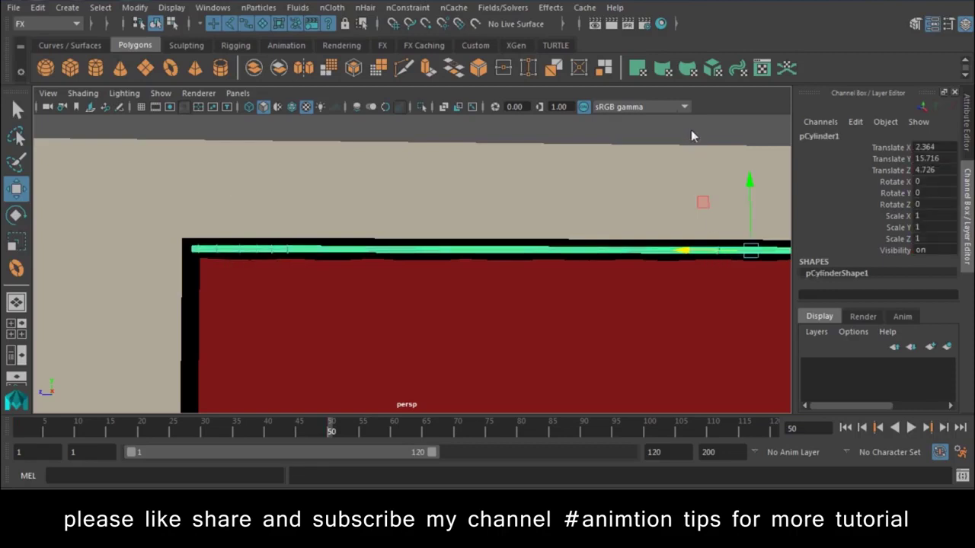
pyautogui.click(690, 136)
pyautogui.click(721, 255)
pyautogui.moveTo(655, 271); pyautogui.dragTo(249, 272, button='middle')
pyautogui.keyDown('alt'); pyautogui.moveTo(374, 272); pyautogui.dragTo(640, 275); pyautogui.keyUp('alt')
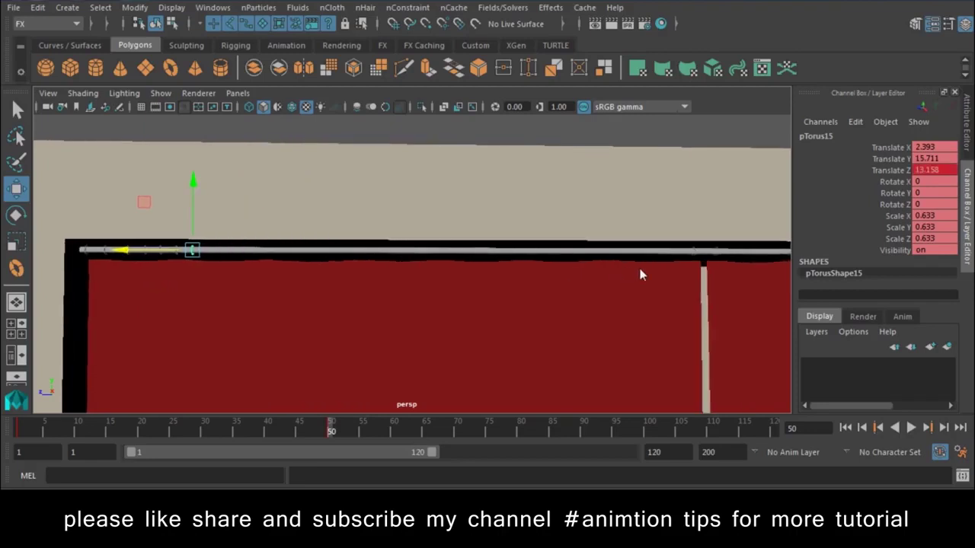
pyautogui.click(697, 257)
pyautogui.moveTo(638, 254)
pyautogui.mouseDown(button='middle')
pyautogui.moveTo(147, 287)
pyautogui.moveTo(284, 259)
pyautogui.moveTo(266, 255)
pyautogui.mouseUp(button='middle')
# Select several bunched rings together and nudge them further toward the rod's end
pyautogui.moveTo(236, 204); pyautogui.dragTo(434, 263)
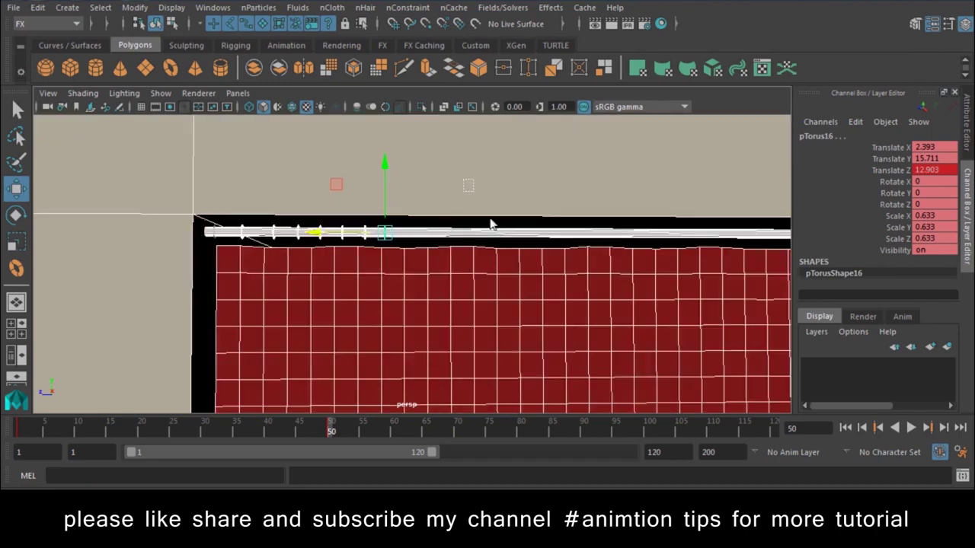
pyautogui.moveTo(318, 238); pyautogui.dragTo(294, 238)
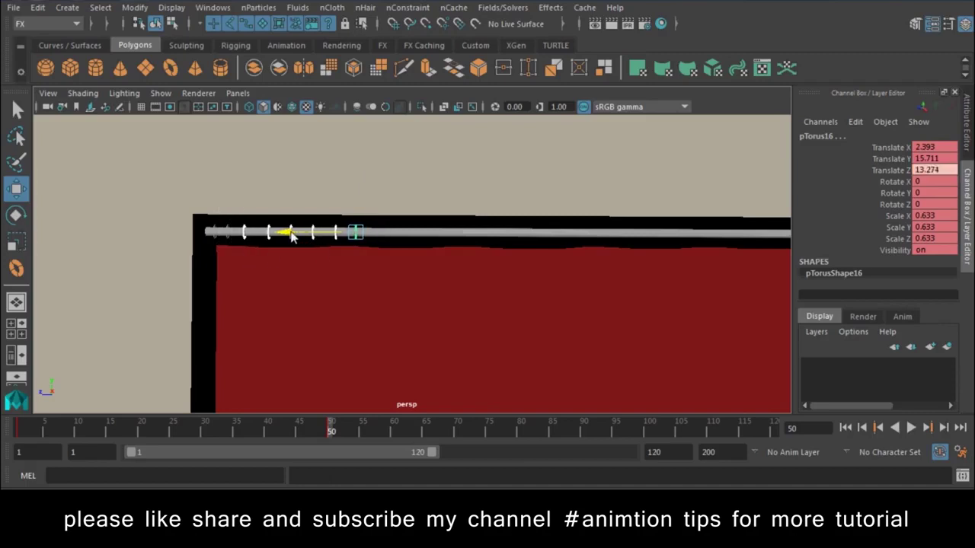
pyautogui.moveTo(212, 189)
pyautogui.mouseDown()
pyautogui.moveTo(264, 259)
pyautogui.moveTo(278, 228)
pyautogui.mouseUp()
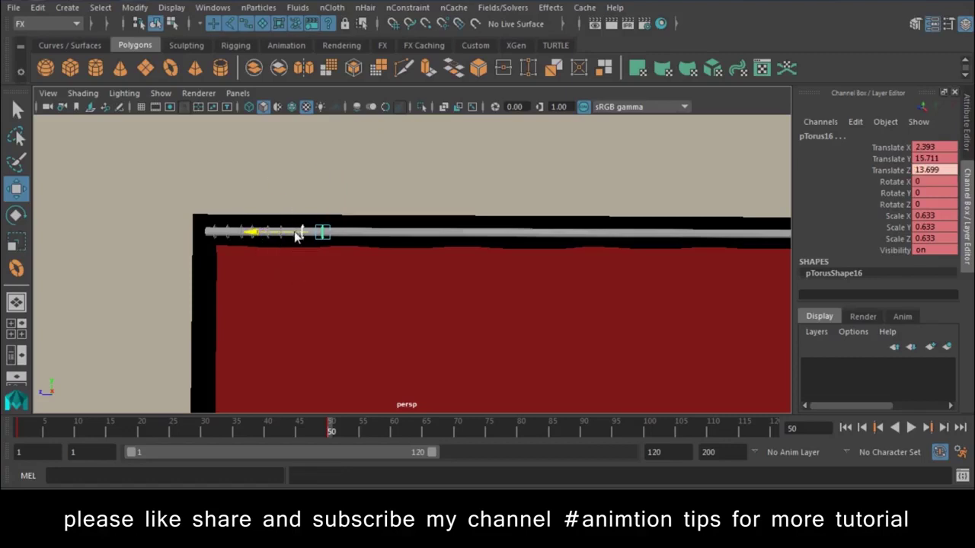
pyautogui.hotkey('ctrl', 'z')
pyautogui.hotkey('shift', 'z')
pyautogui.moveTo(277, 243)
pyautogui.keyDown('alt'); pyautogui.mouseDown()
pyautogui.moveTo(561, 330)
pyautogui.moveTo(416, 294)
pyautogui.moveTo(509, 280)
pyautogui.moveTo(354, 196)
pyautogui.mouseUp(); pyautogui.keyUp('alt')
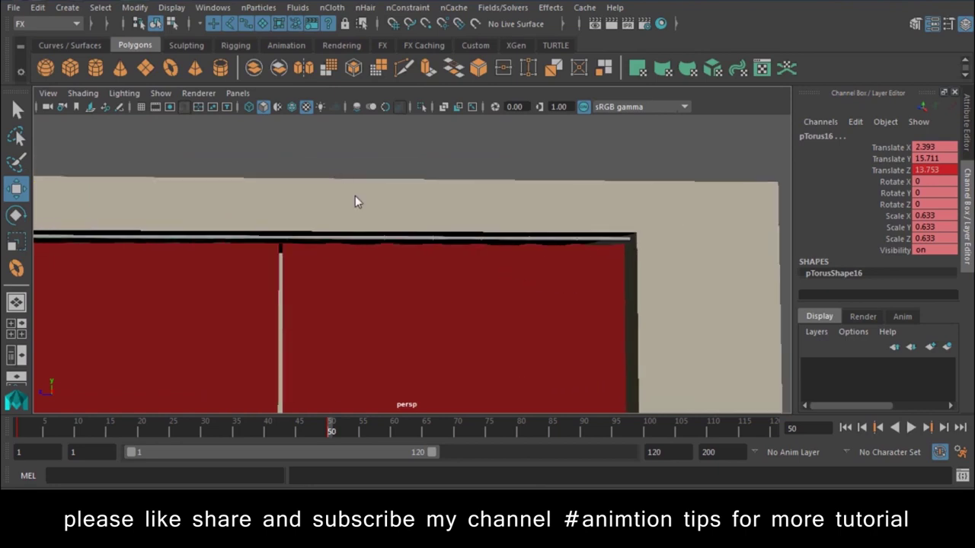
# Select rings pTorus8 through pTorus5 and slide them toward the rod's right end
pyautogui.click(341, 274)
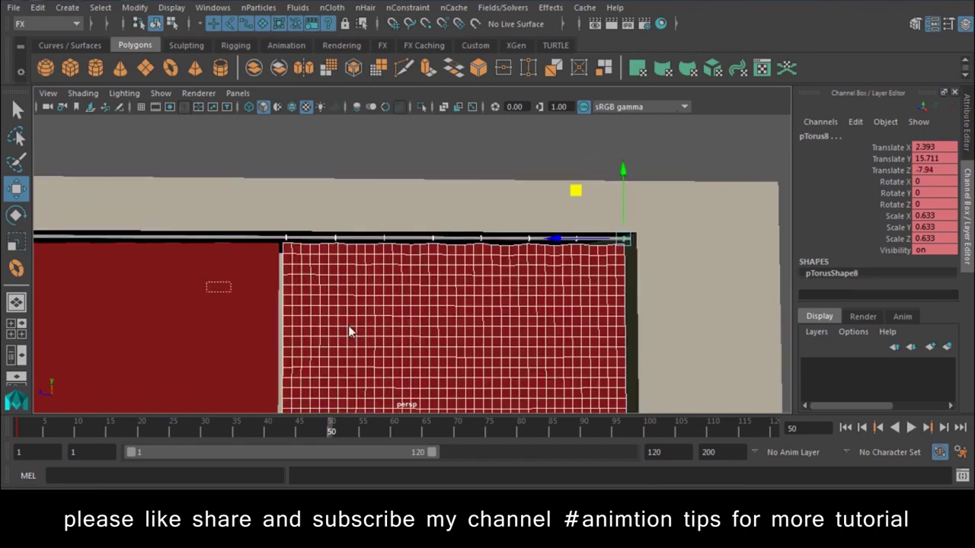
pyautogui.moveTo(305, 315); pyautogui.dragTo(592, 399)
pyautogui.keyDown('alt'); pyautogui.moveTo(524, 310); pyautogui.dragTo(304, 278, button='right'); pyautogui.keyUp('alt')
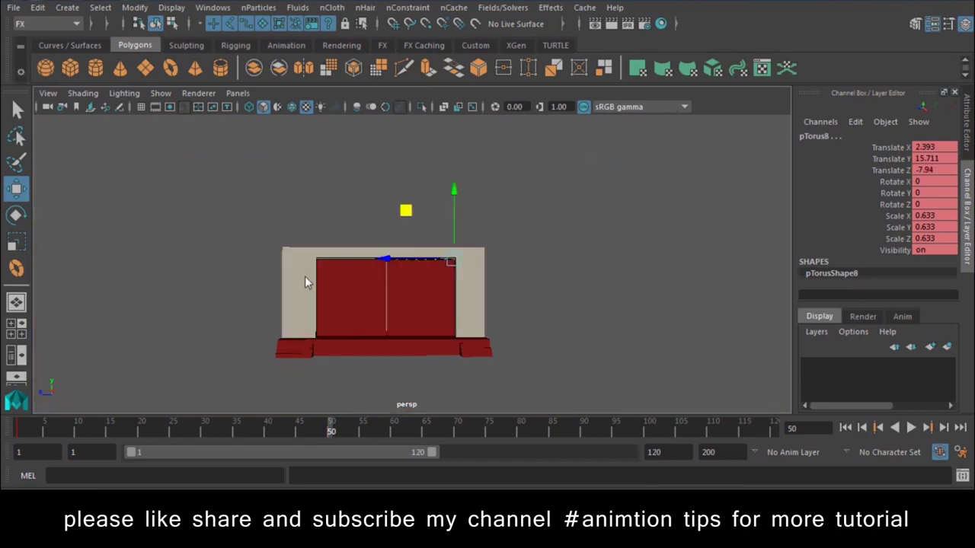
pyautogui.click(453, 329)
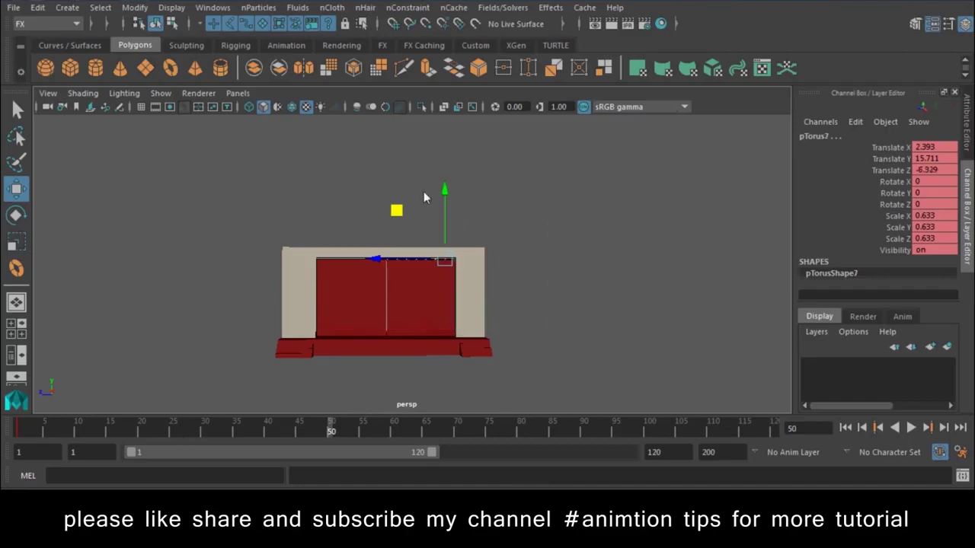
pyautogui.scroll(5, 425, 197)
pyautogui.scroll(2, 450, 264)
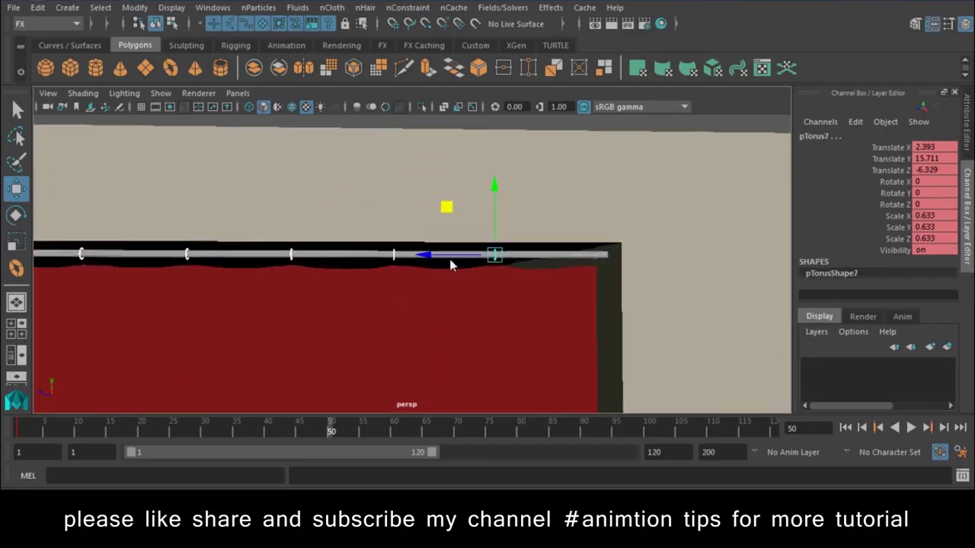
pyautogui.click(522, 264)
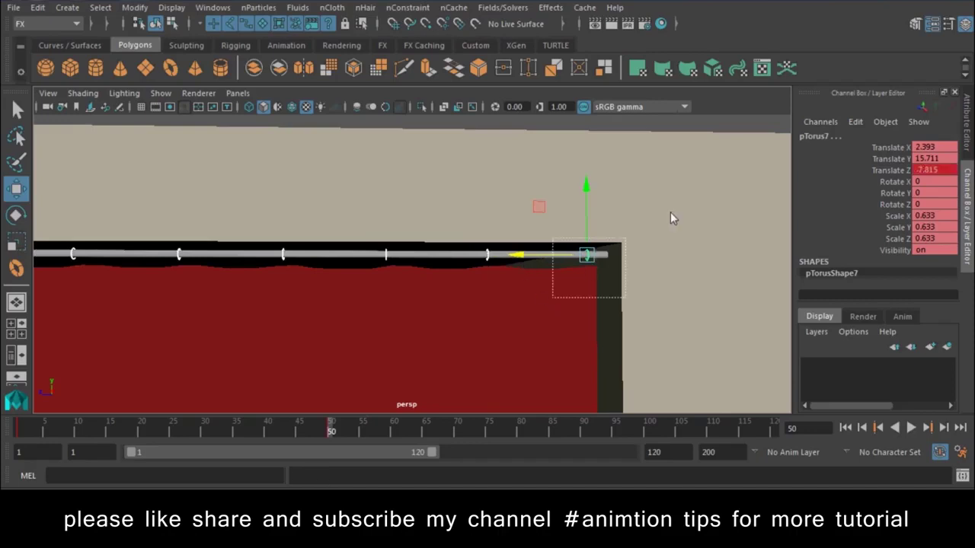
pyautogui.moveTo(421, 260); pyautogui.dragTo(352, 265)
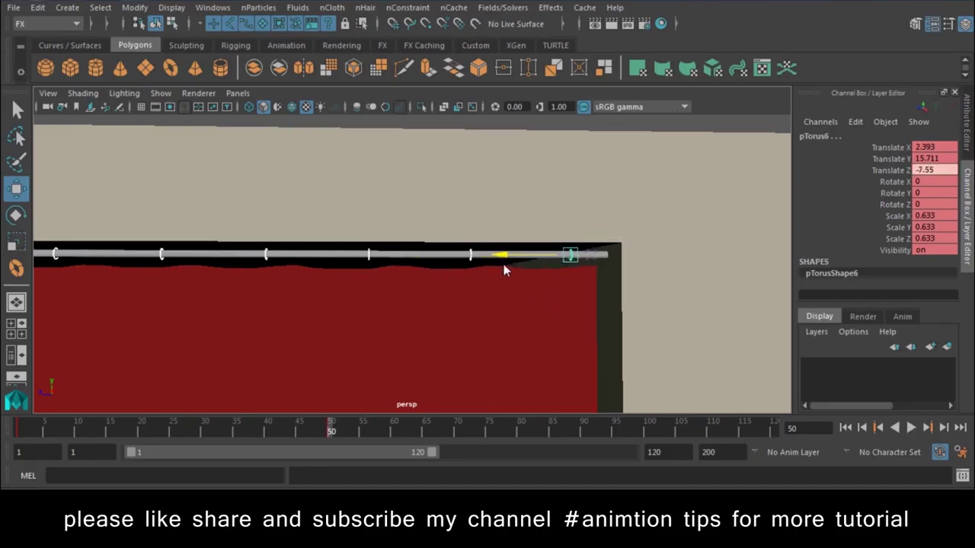
pyautogui.moveTo(402, 265); pyautogui.dragTo(526, 326)
# Slide pTorus4 through pTorus1 to the rod's end, keying pTorus1 at translate Z -6.36
pyautogui.moveTo(385, 259); pyautogui.dragTo(476, 262)
pyautogui.press('Left')
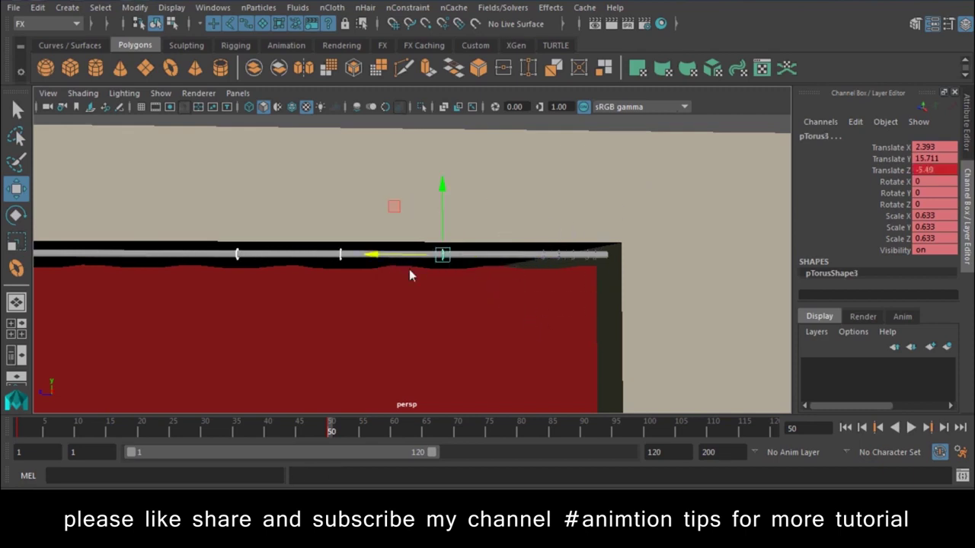
pyautogui.moveTo(376, 260); pyautogui.dragTo(462, 271)
pyautogui.press('Left')
pyautogui.moveTo(351, 263); pyautogui.dragTo(387, 263)
pyautogui.moveTo(457, 283); pyautogui.dragTo(598, 195)
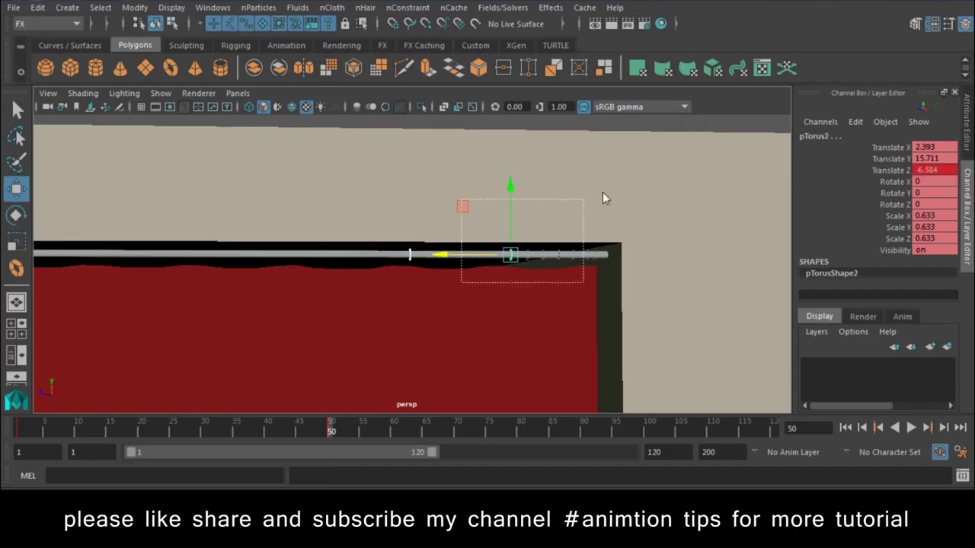
pyautogui.moveTo(350, 265)
pyautogui.mouseDown()
pyautogui.moveTo(383, 255)
pyautogui.moveTo(424, 264)
pyautogui.mouseUp()
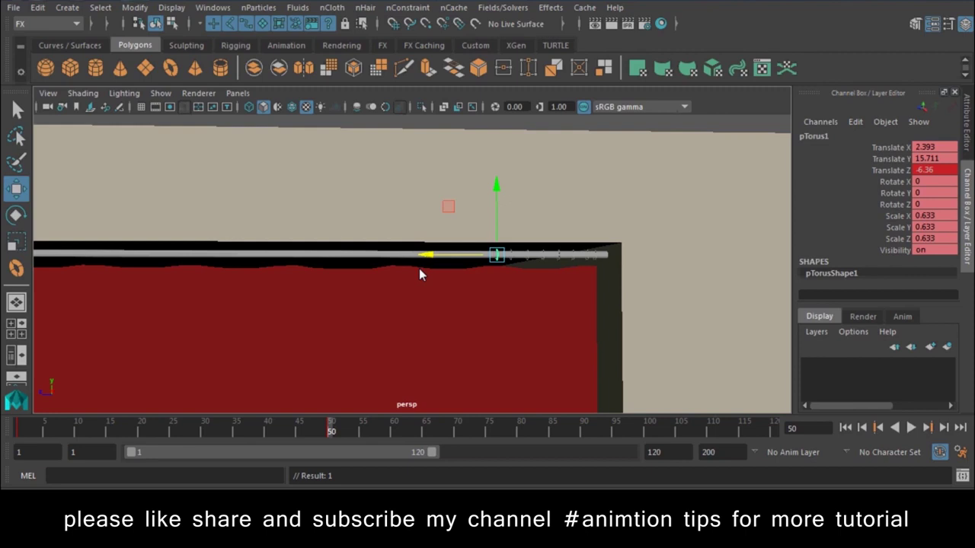
pyautogui.moveTo(533, 302)
pyautogui.keyDown('alt'); pyautogui.mouseDown(button='right')
pyautogui.moveTo(389, 276)
pyautogui.moveTo(342, 284)
pyautogui.mouseUp(button='right'); pyautogui.keyUp('alt')
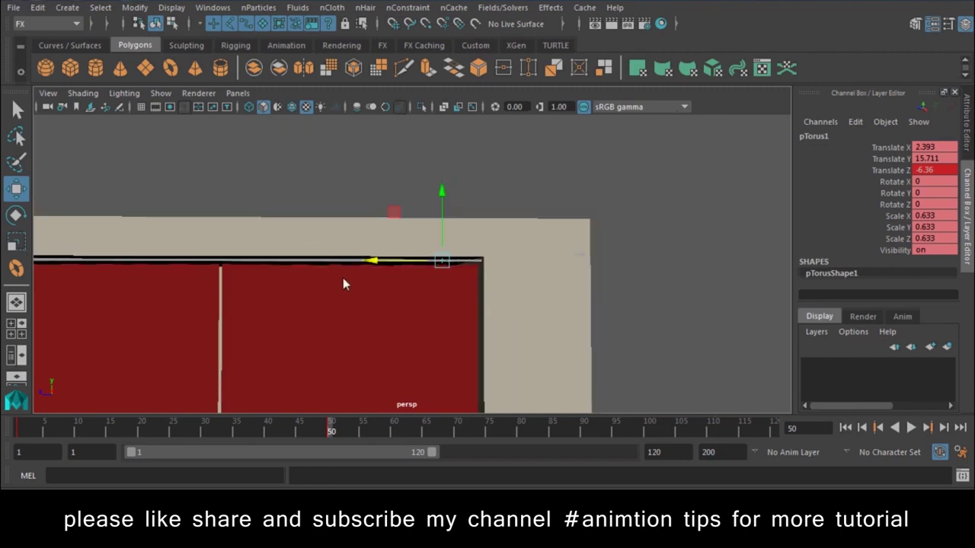
# Frame the whole stage, save Time Slider playback as Play every frame at Real-time 24 fps, and start playback
pyautogui.click(161, 92)
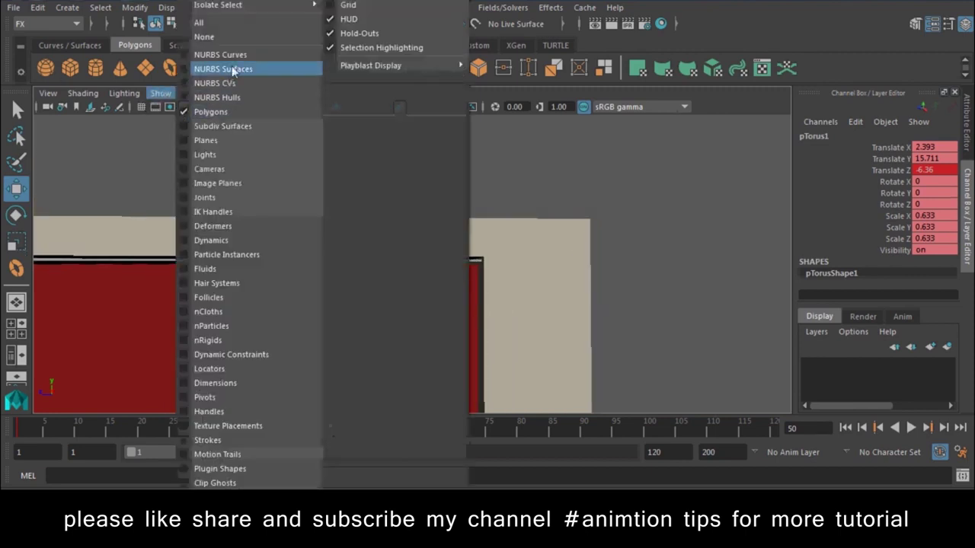
pyautogui.keyDown('alt'); pyautogui.moveTo(426, 227); pyautogui.dragTo(437, 340, button='right'); pyautogui.keyUp('alt')
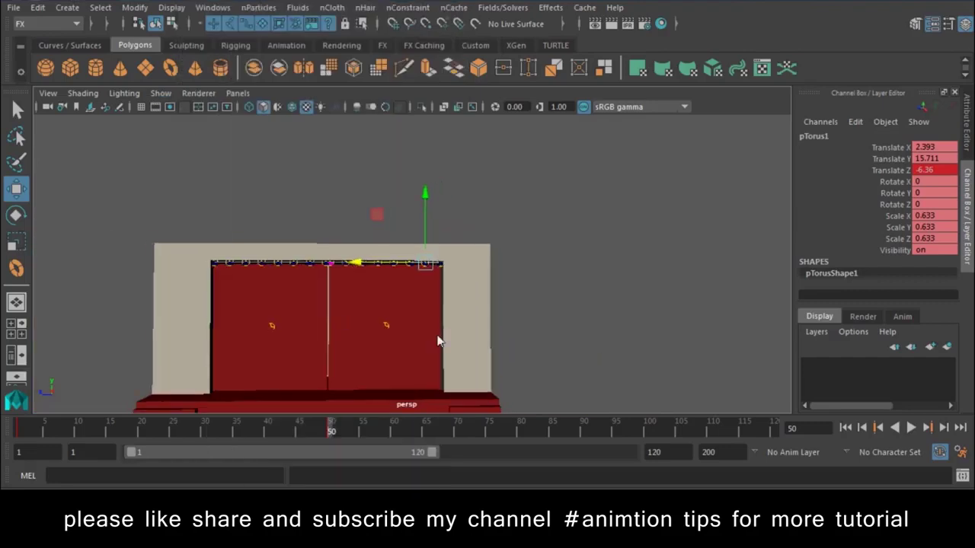
pyautogui.click(647, 358)
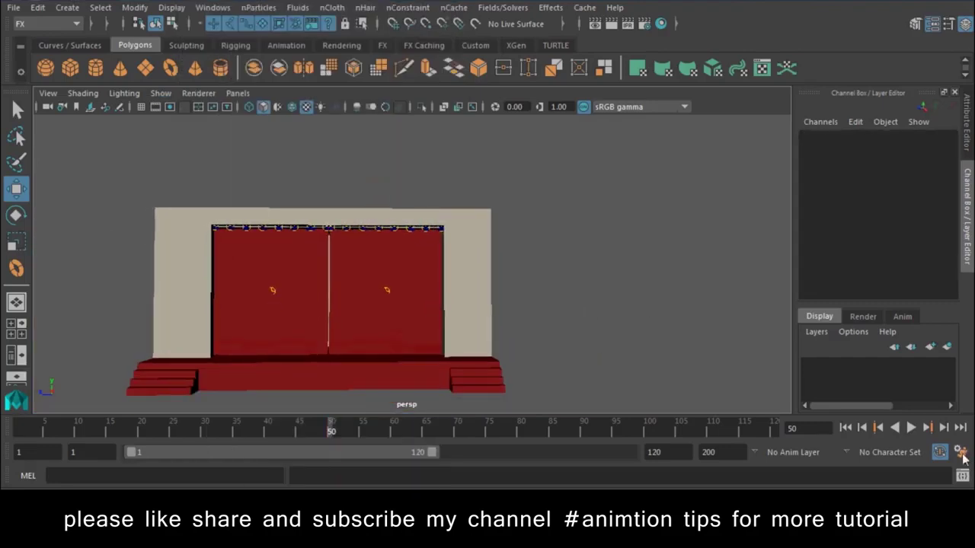
pyautogui.click(961, 454)
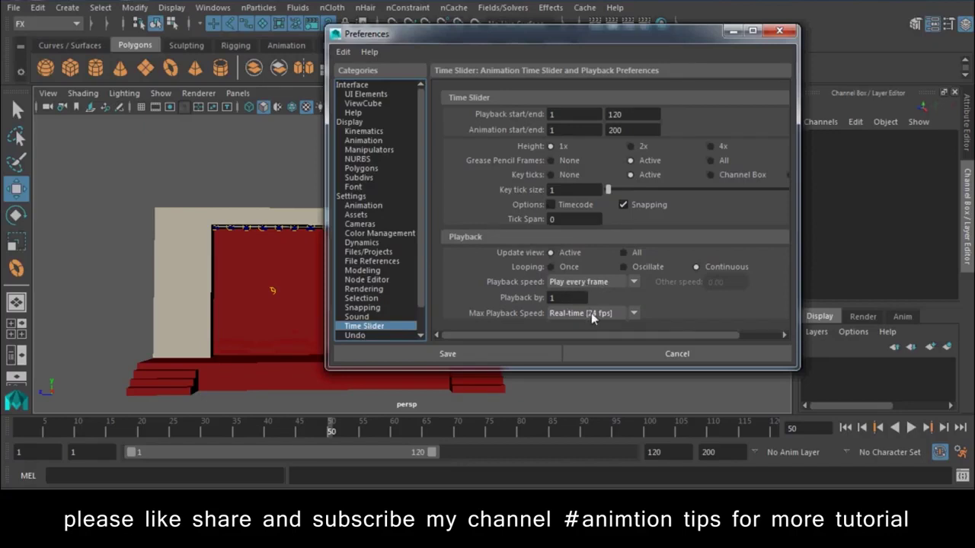
pyautogui.click(495, 352)
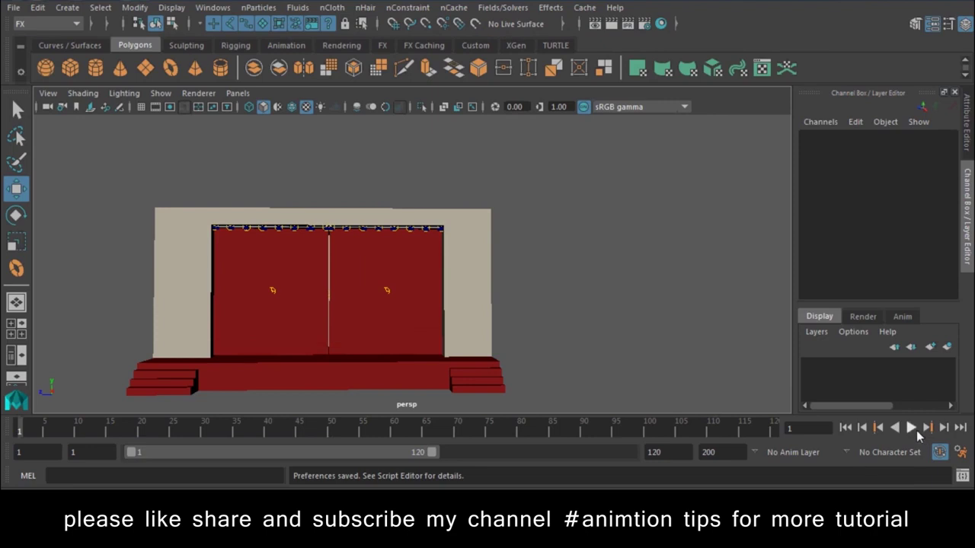
pyautogui.click(918, 432)
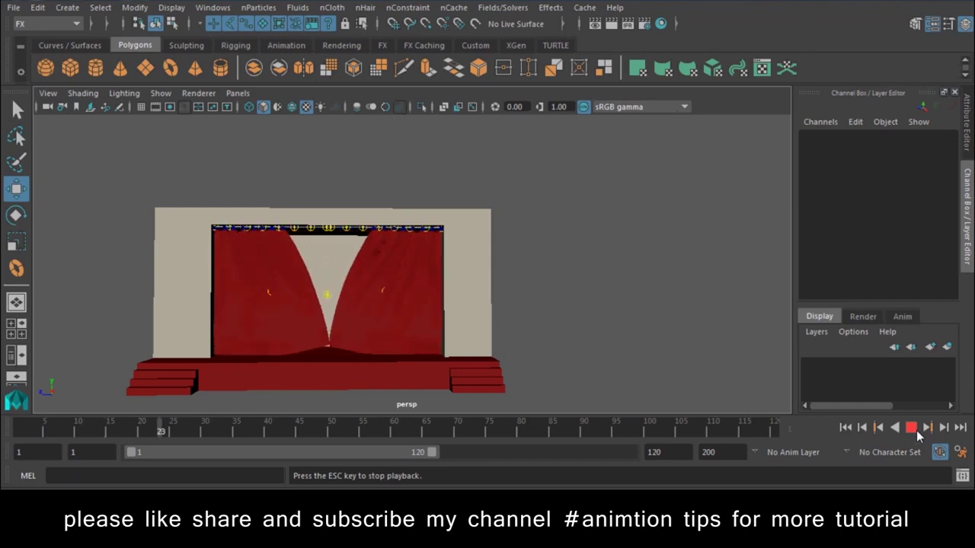
# Stop playback at frame 39 and orbit in close beside the right curtain
pyautogui.click(913, 428)
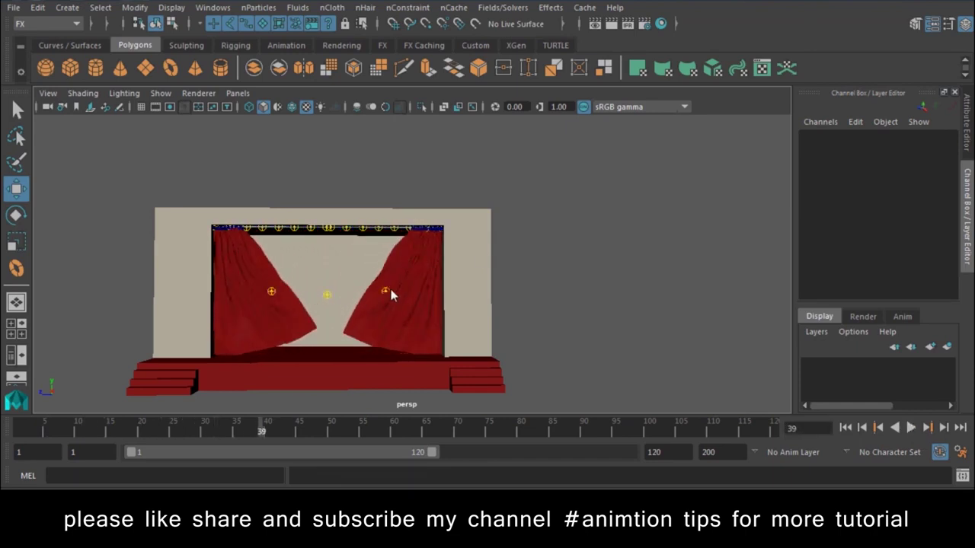
pyautogui.moveTo(358, 327)
pyautogui.keyDown('alt'); pyautogui.mouseDown()
pyautogui.moveTo(404, 261)
pyautogui.moveTo(507, 355)
pyautogui.mouseUp(); pyautogui.keyUp('alt')
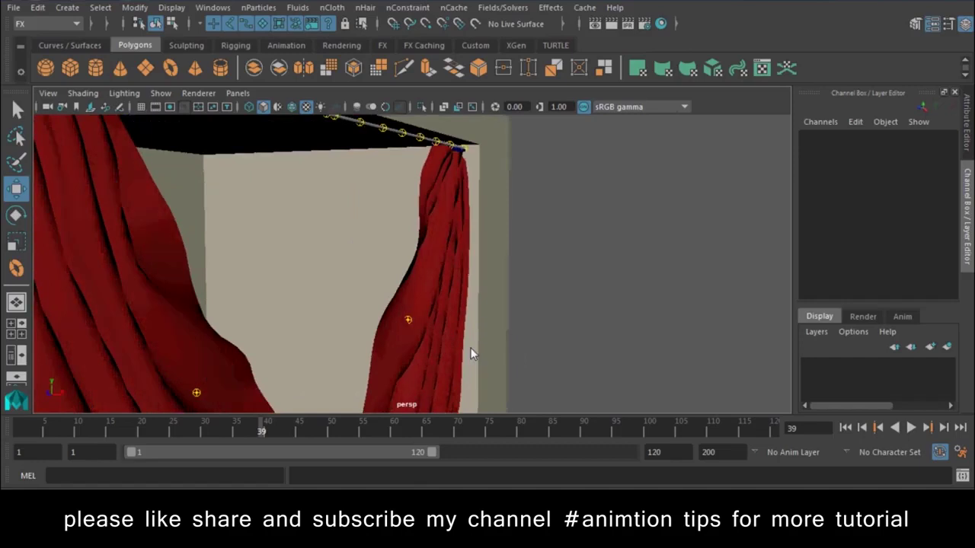
# On the right curtain's nClothShape2 Collisions, set Solver Display to Collision Thickness
pyautogui.click(448, 277)
pyautogui.click(968, 136)
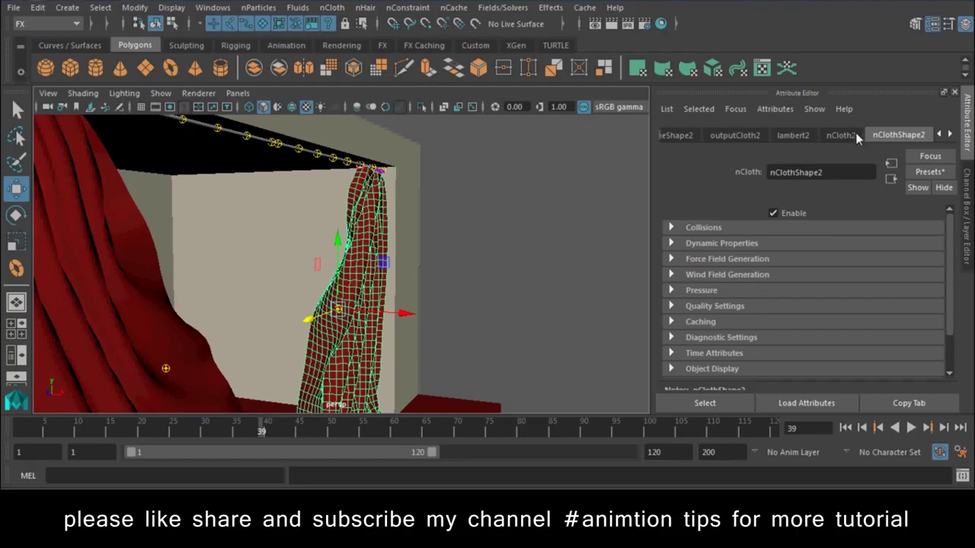
pyautogui.click(681, 229)
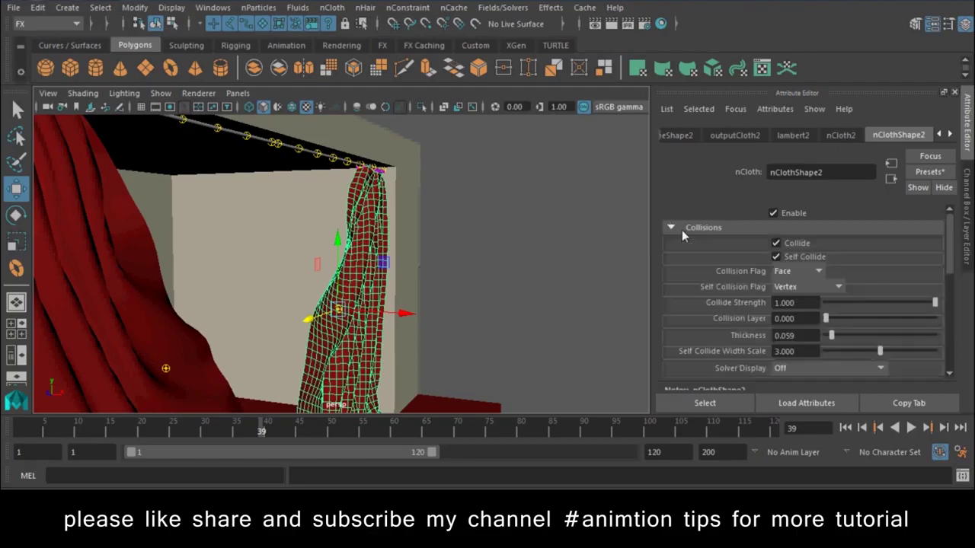
pyautogui.scroll(-3, 825, 279)
pyautogui.scroll(1, 803, 281)
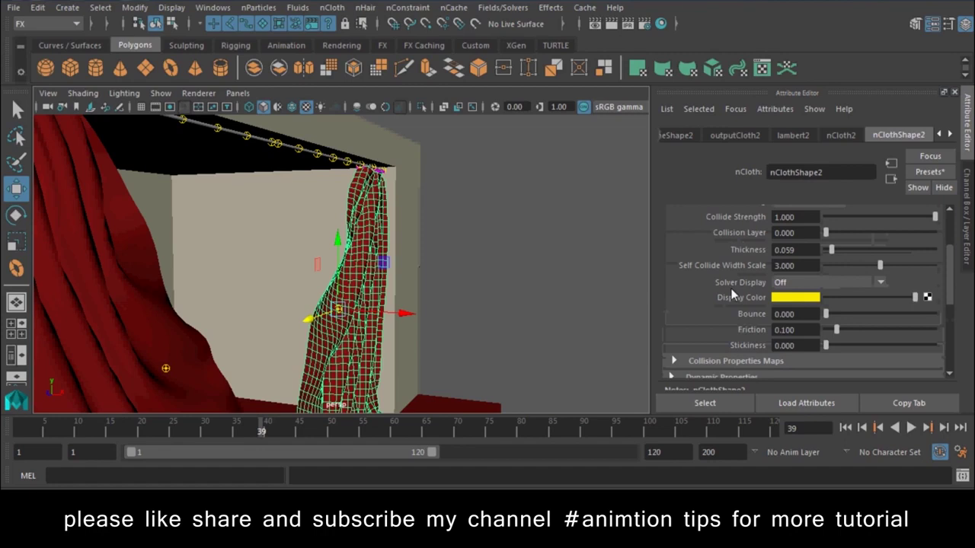
pyautogui.click(824, 283)
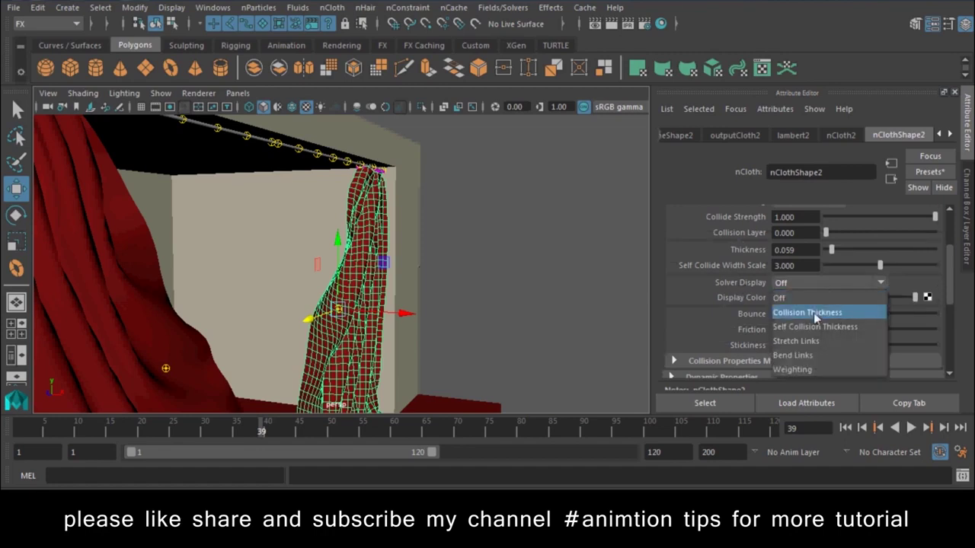
pyautogui.click(815, 312)
pyautogui.keyDown('alt'); pyautogui.moveTo(272, 251); pyautogui.dragTo(370, 345, button='right'); pyautogui.keyUp('alt')
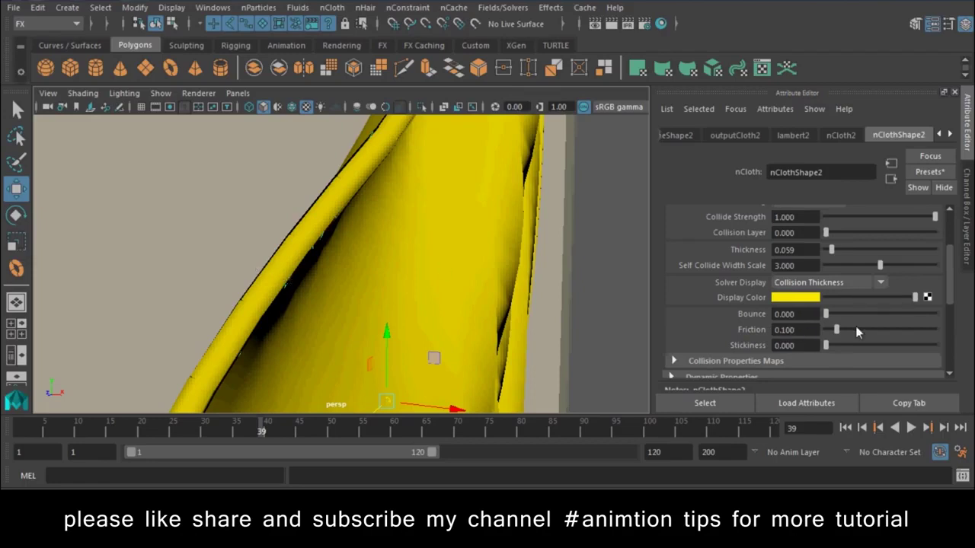
# Set collision Thickness to 0.007, turn Solver Display off, and replay from frame 1 to 79
pyautogui.moveTo(830, 253); pyautogui.dragTo(827, 253)
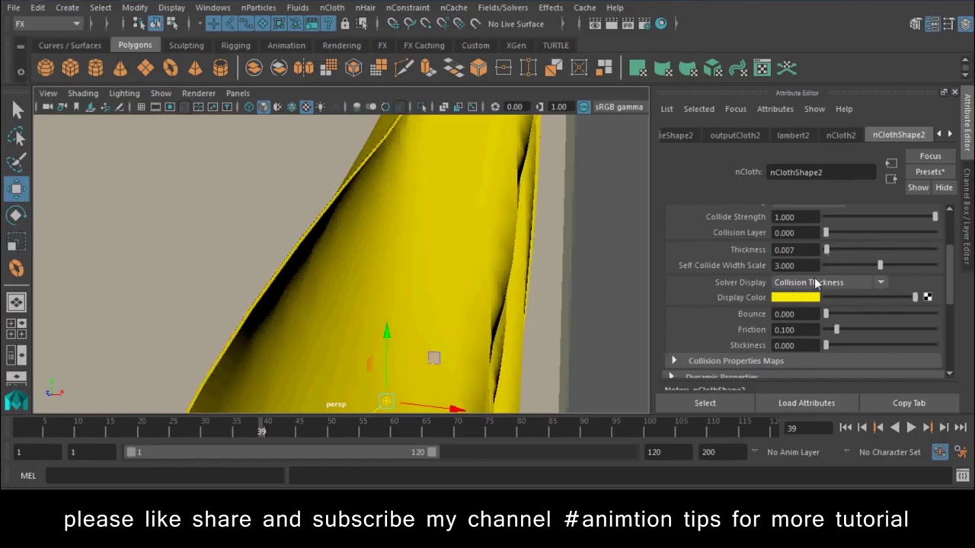
pyautogui.click(816, 283)
pyautogui.click(799, 297)
pyautogui.moveTo(560, 294)
pyautogui.keyDown('alt'); pyautogui.mouseDown()
pyautogui.moveTo(518, 282)
pyautogui.moveTo(549, 367)
pyautogui.mouseUp(); pyautogui.keyUp('alt')
pyautogui.keyDown('alt'); pyautogui.moveTo(549, 373); pyautogui.dragTo(368, 323, button='right'); pyautogui.keyUp('alt')
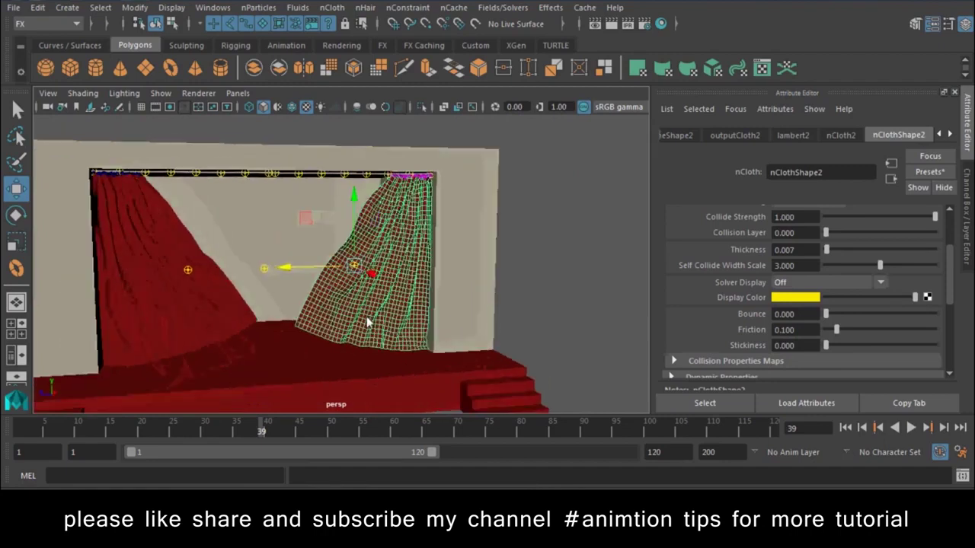
pyautogui.click(845, 428)
pyautogui.click(911, 427)
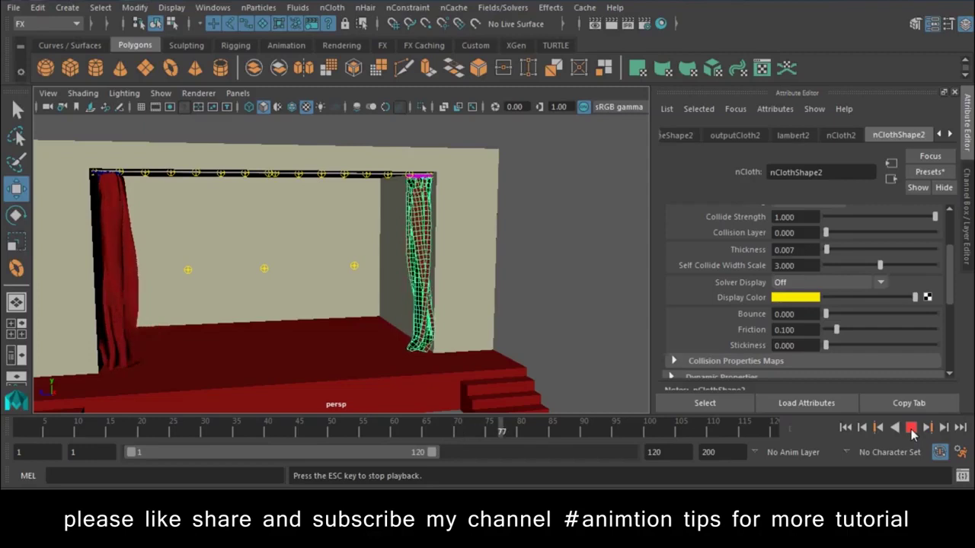
pyautogui.click(910, 428)
pyautogui.click(535, 309)
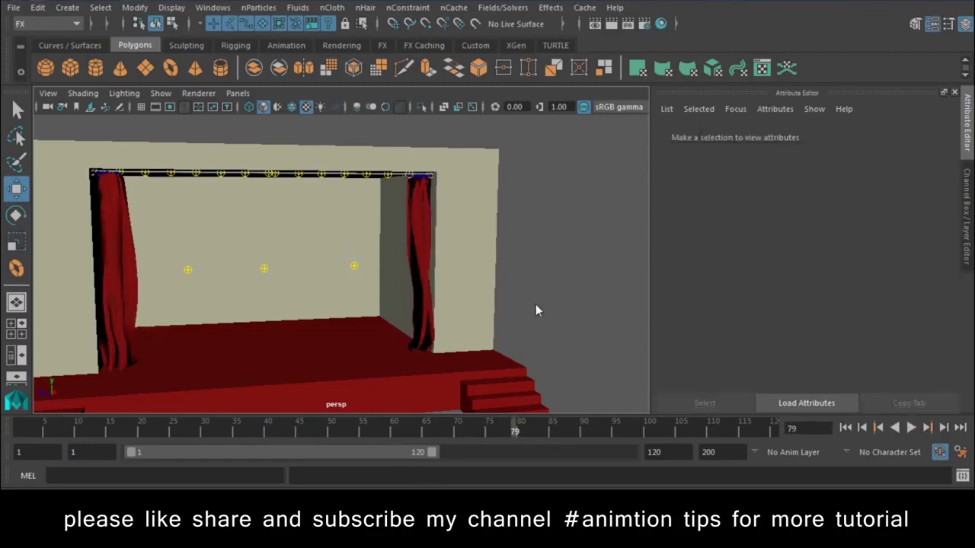
# Enable Two Sided Lighting in the viewport and orbit around the open-curtain stage
pyautogui.click(125, 93)
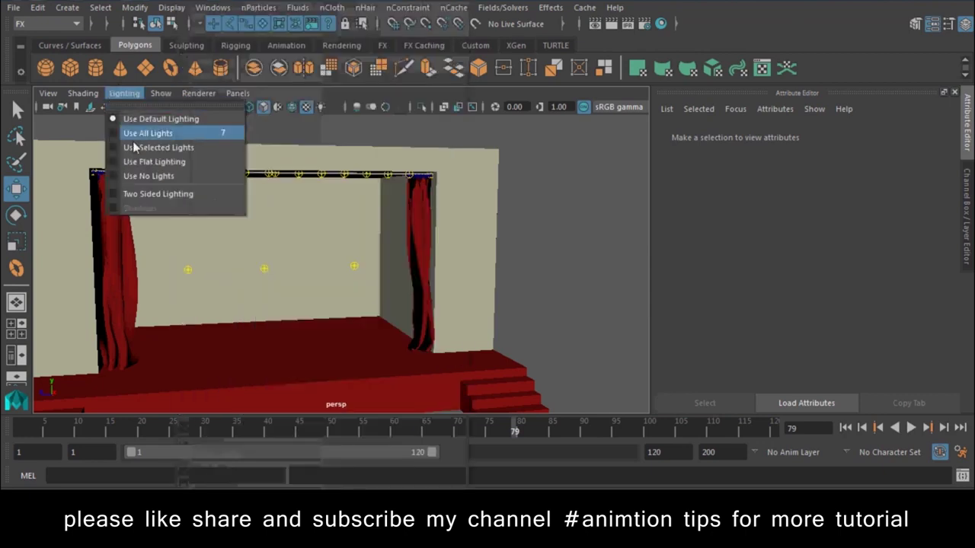
pyautogui.click(138, 192)
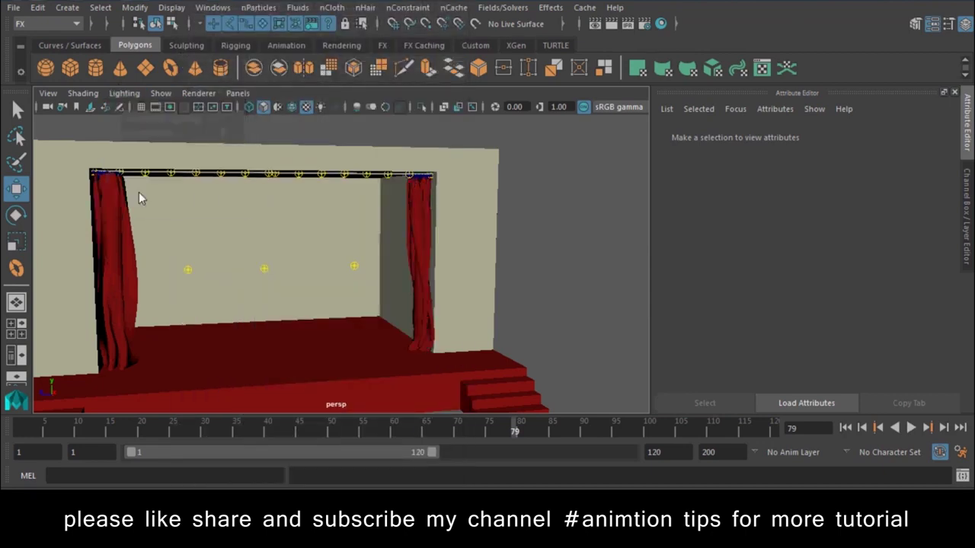
pyautogui.click(124, 93)
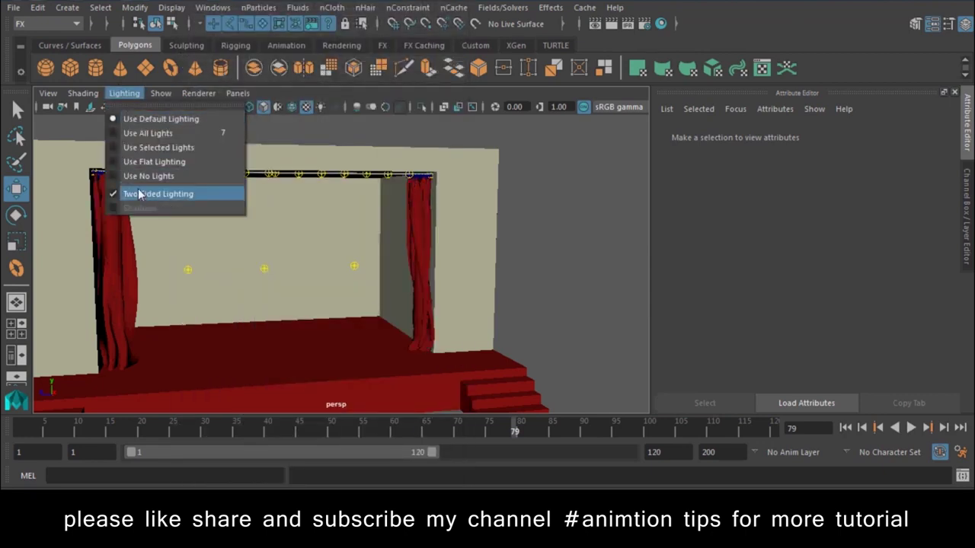
pyautogui.click(338, 228)
pyautogui.moveTo(579, 294)
pyautogui.keyDown('alt'); pyautogui.mouseDown()
pyautogui.moveTo(474, 298)
pyautogui.moveTo(583, 282)
pyautogui.moveTo(764, 323)
pyautogui.mouseUp(); pyautogui.keyUp('alt')
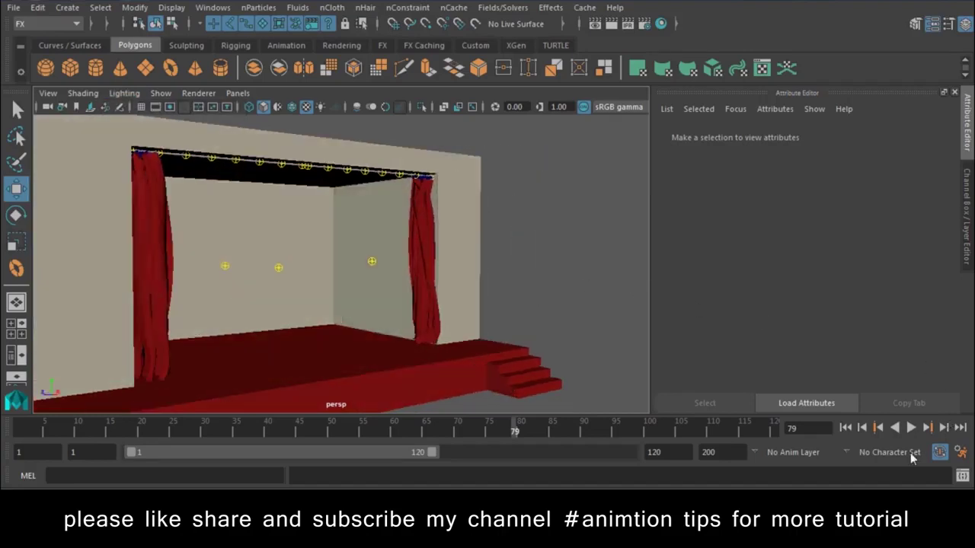
pyautogui.click(851, 423)
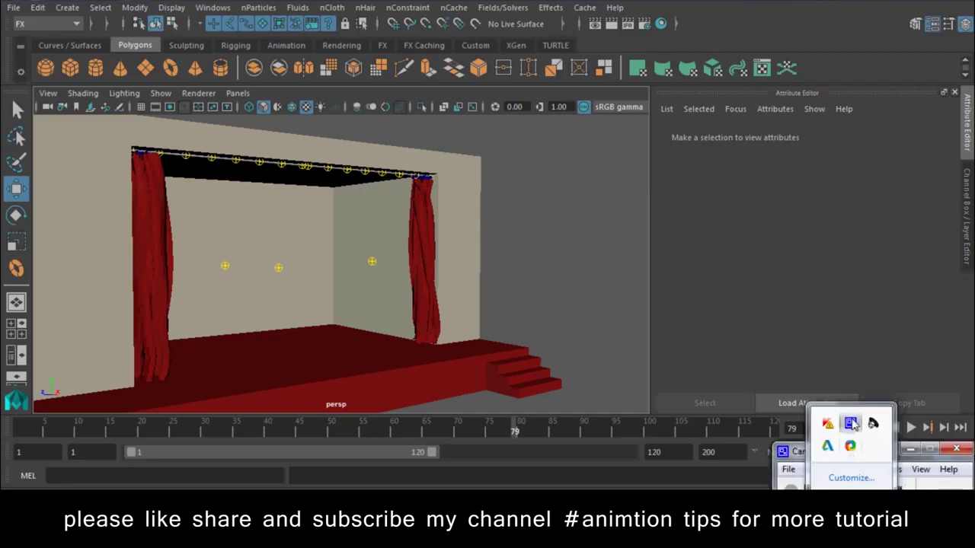